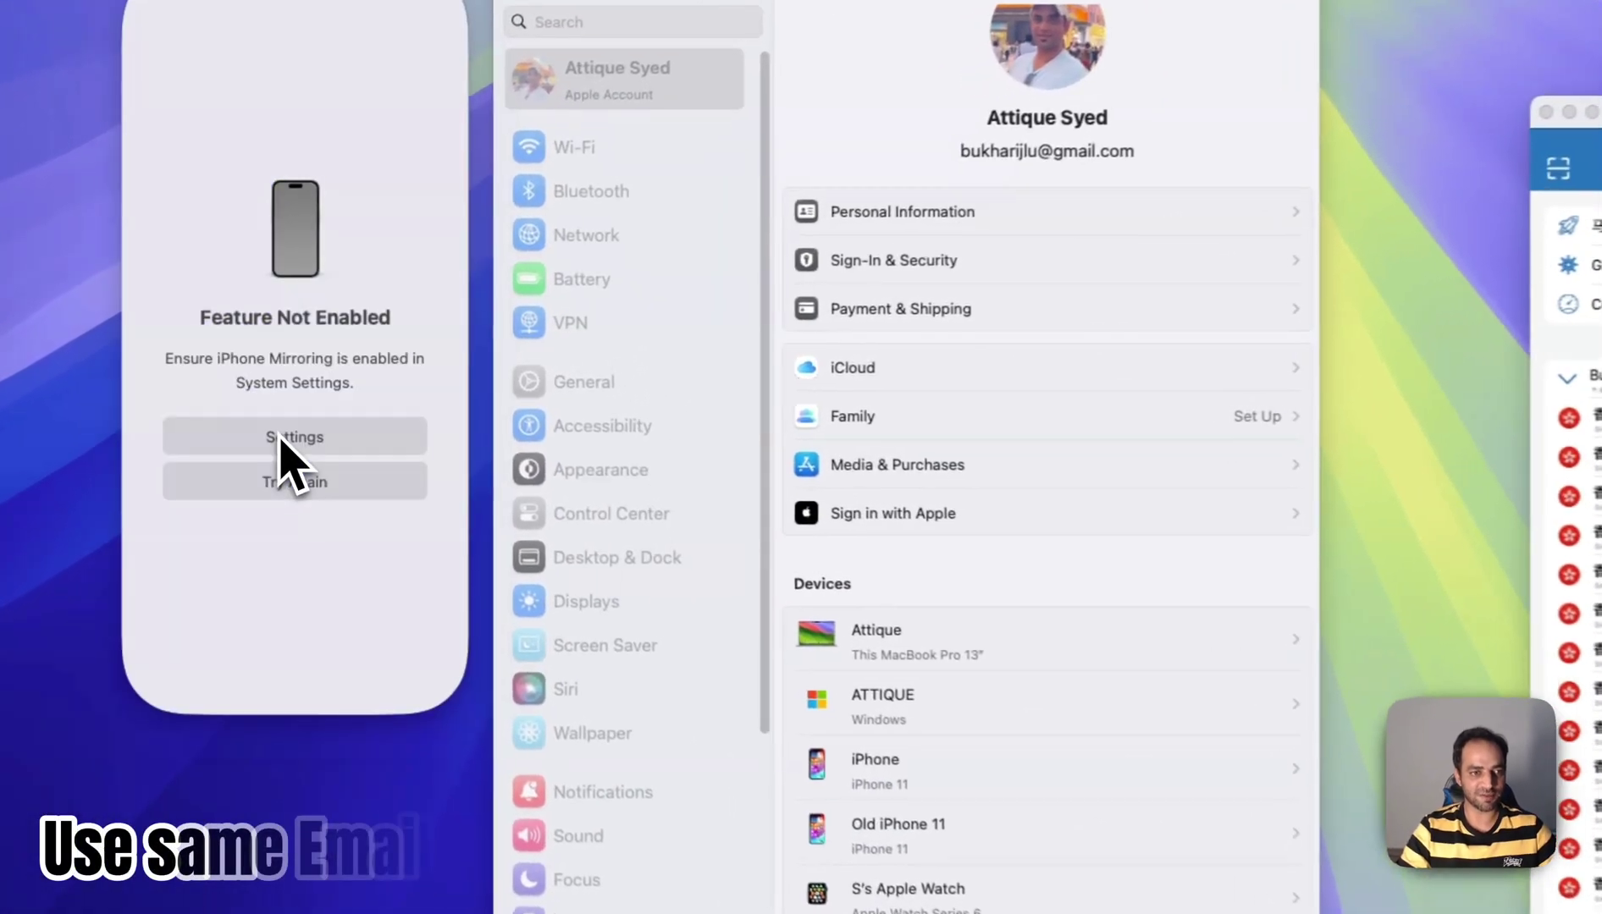
# - Open the Apple Account page in System Settings and disconnect the Shadowrocket VPN
pyautogui.click(300, 410)
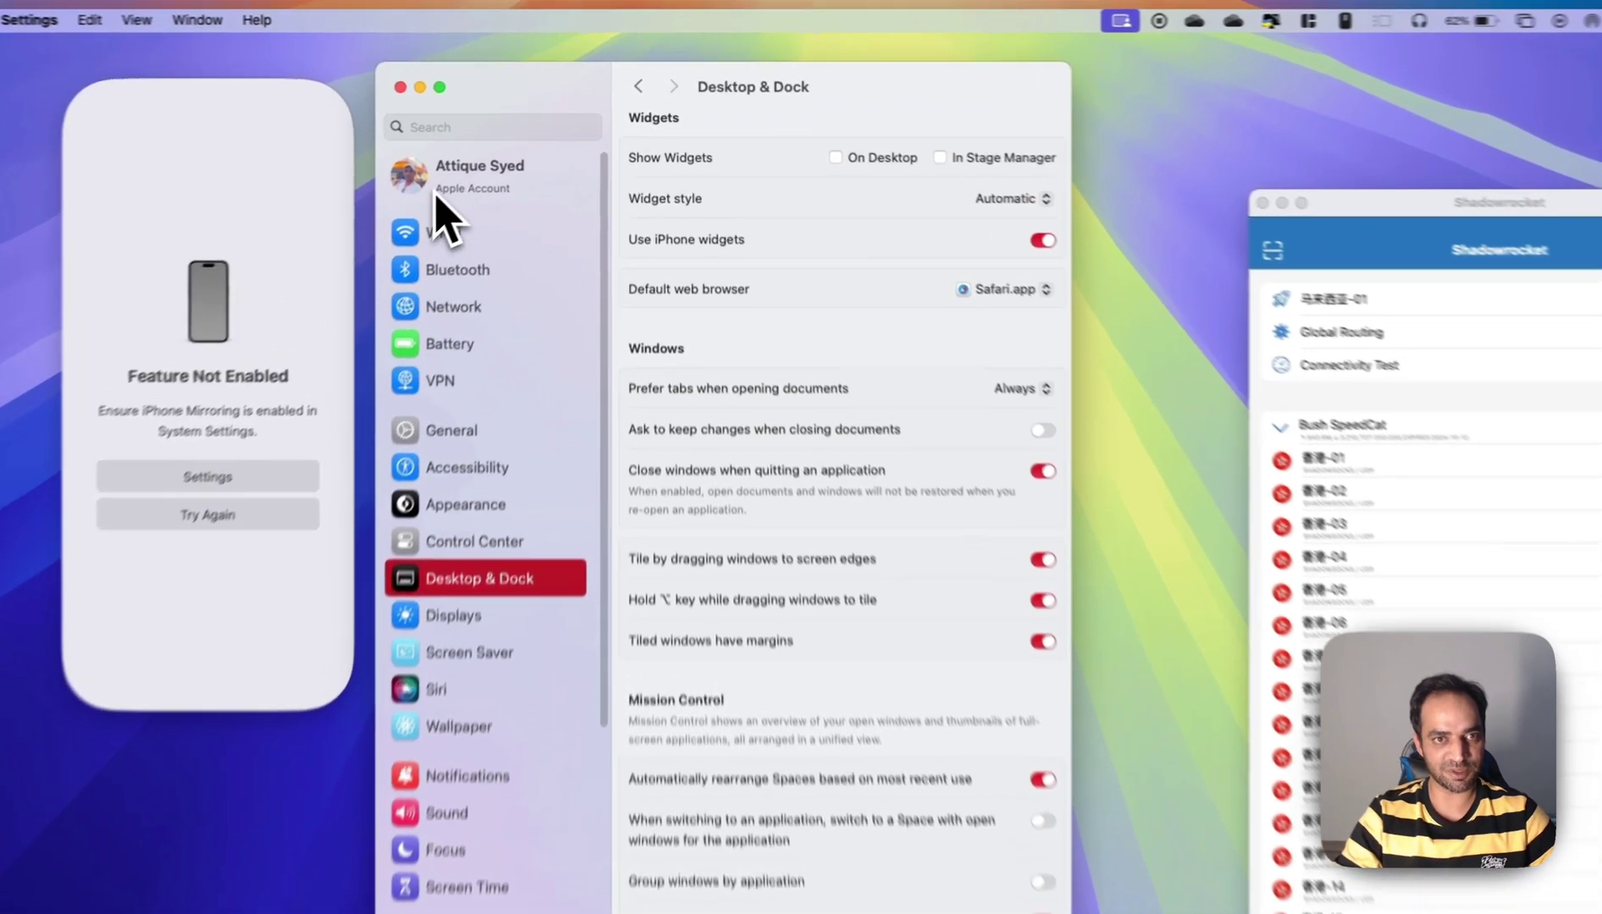
pyautogui.click(482, 158)
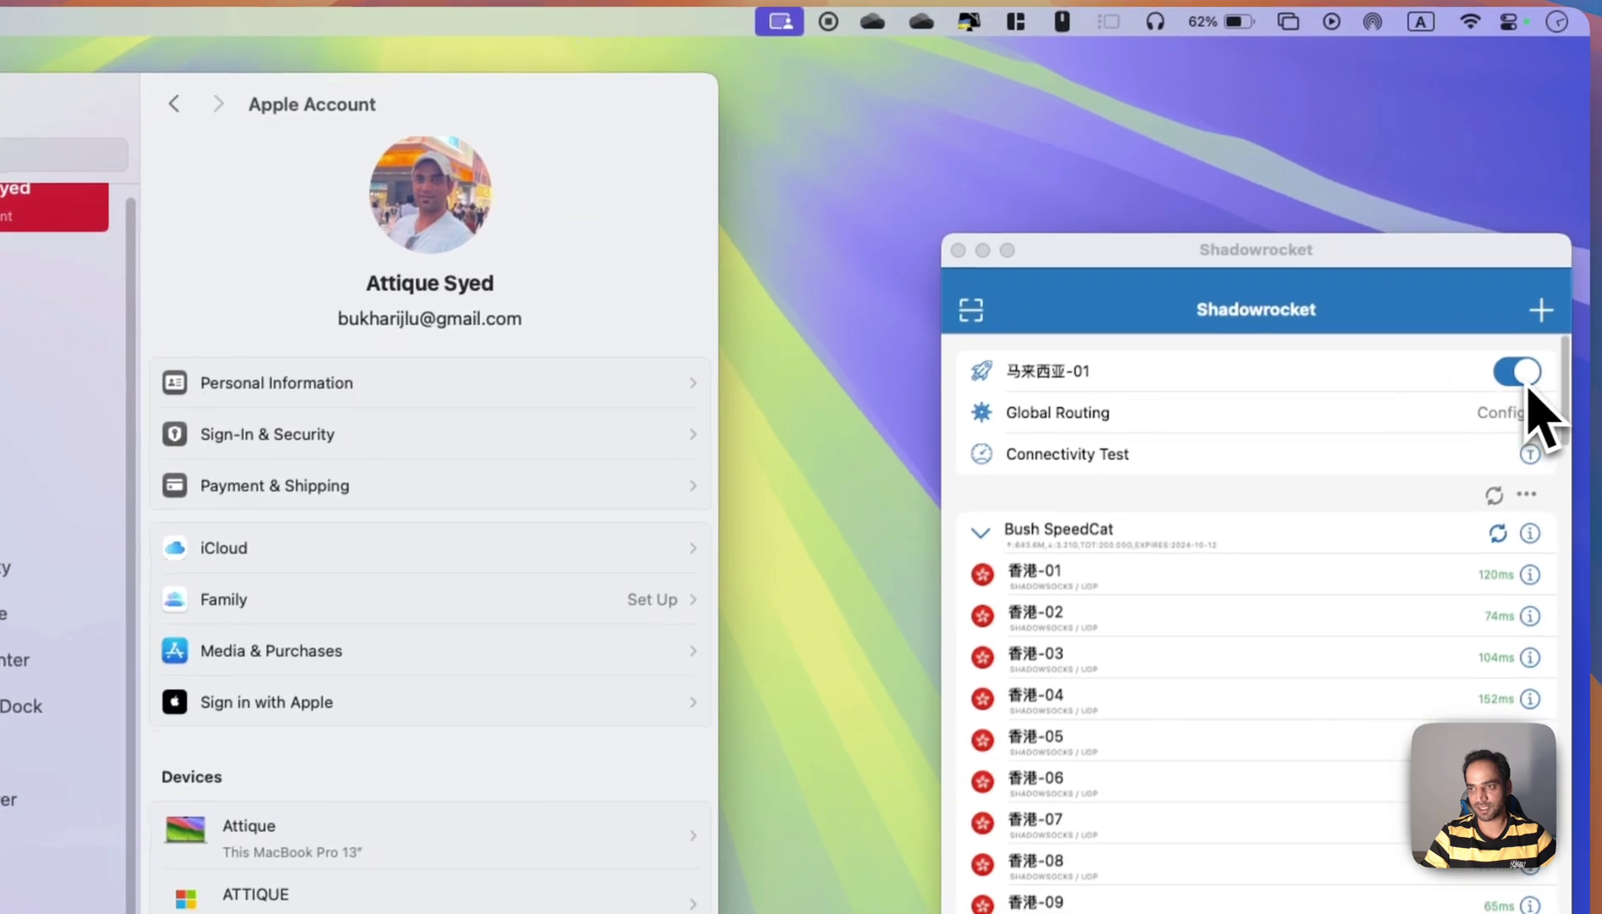
pyautogui.click(1515, 356)
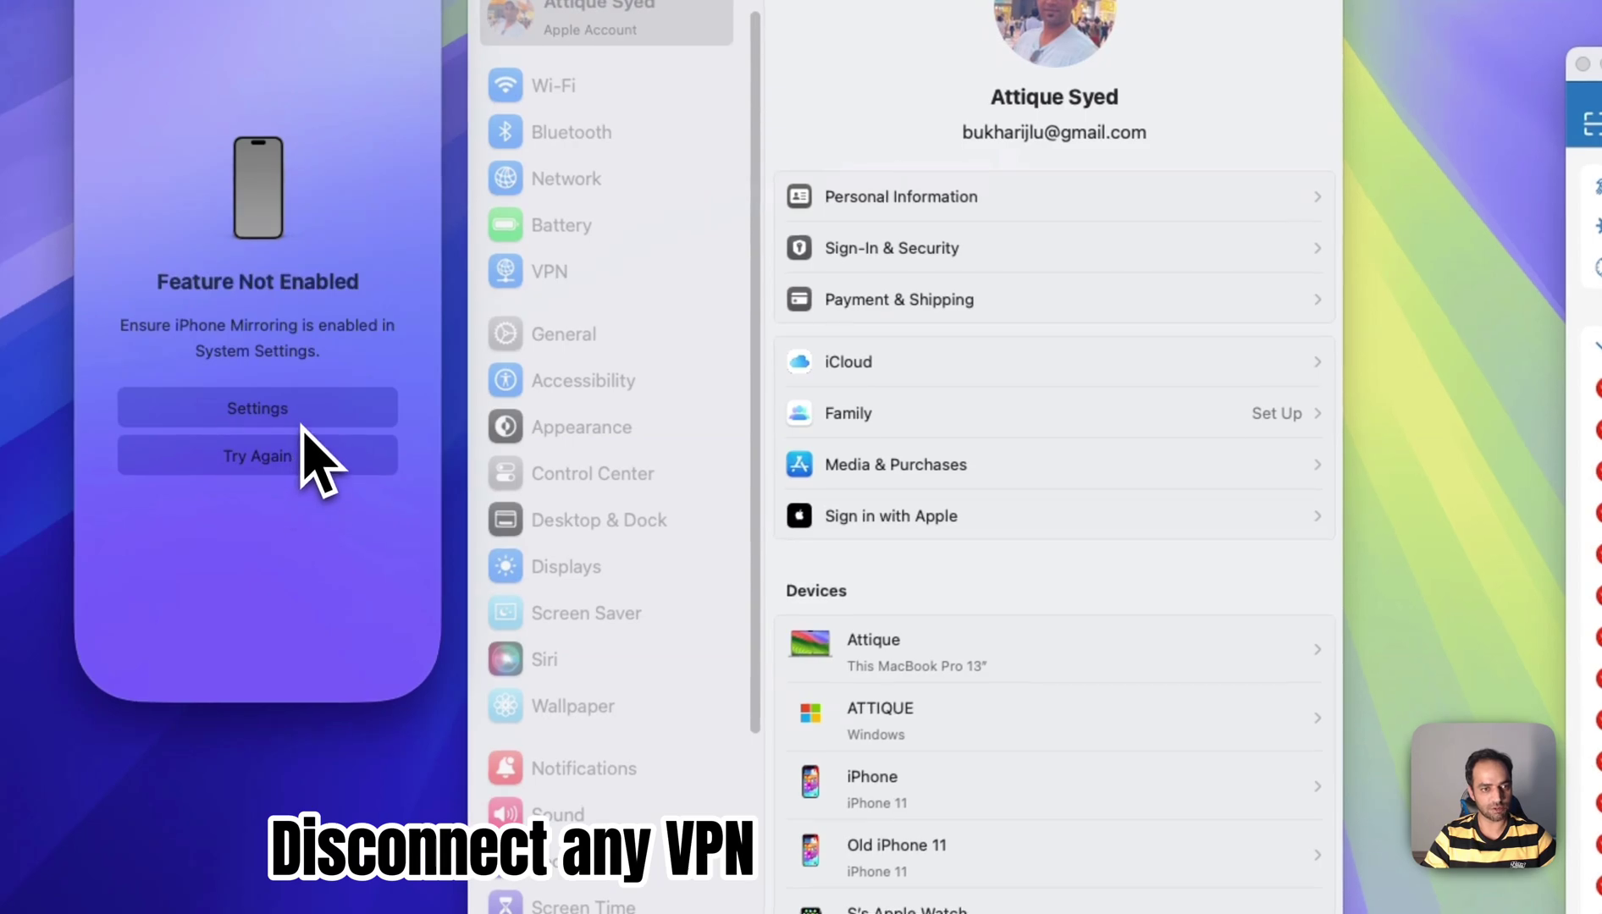
# - Turn on Show Widgets both On Desktop and In Stage Manager
pyautogui.scroll(-1, 959, 511)
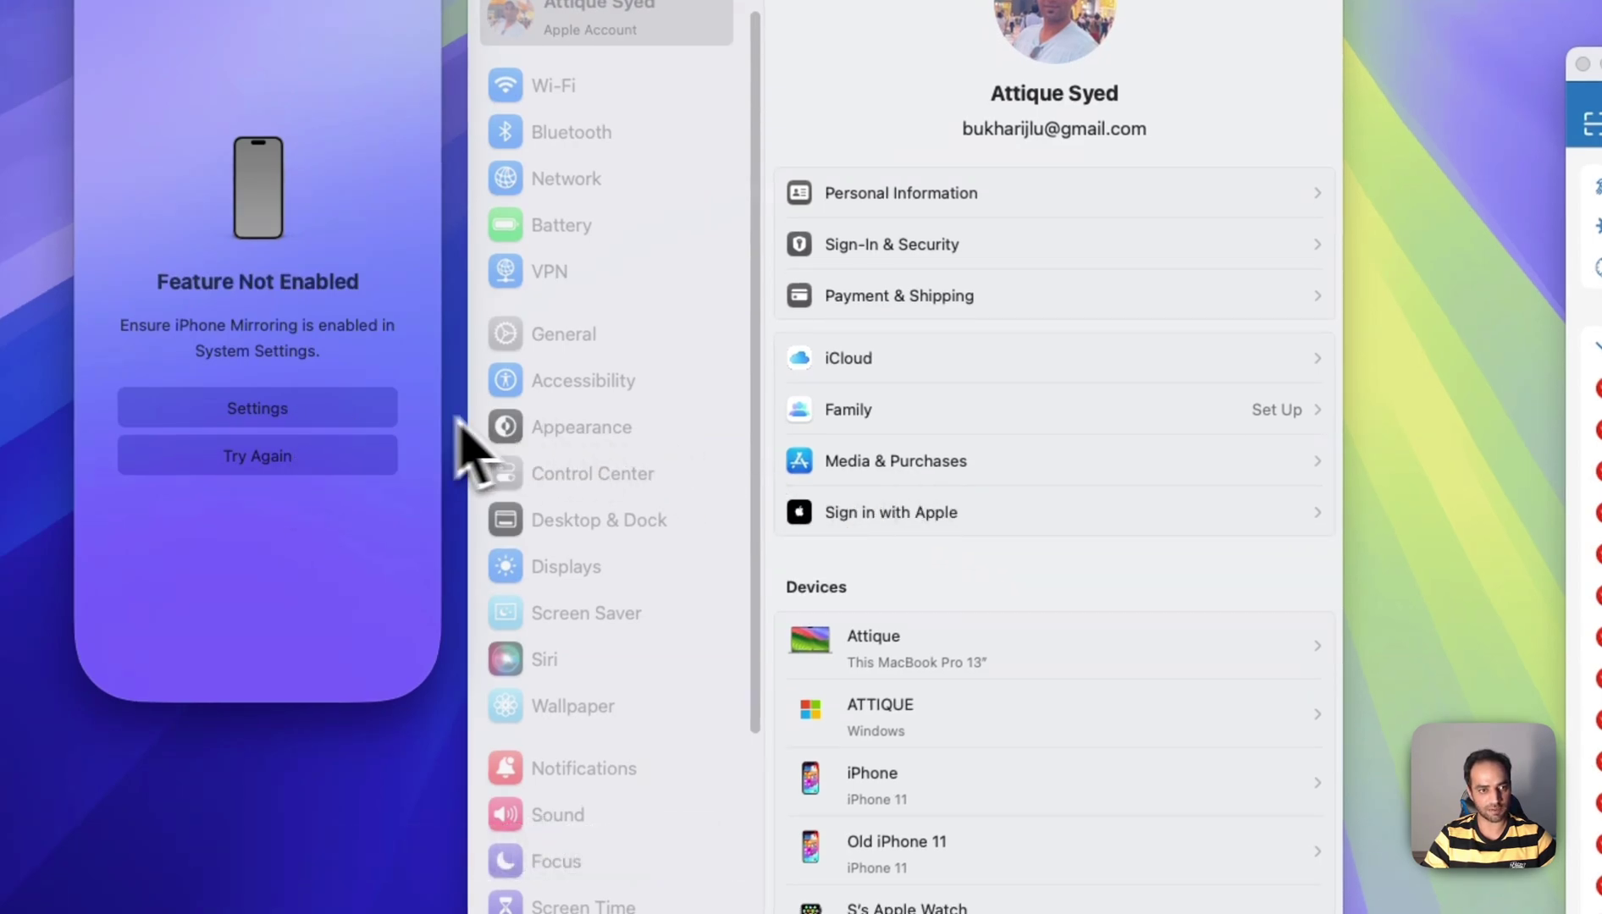
pyautogui.click(309, 413)
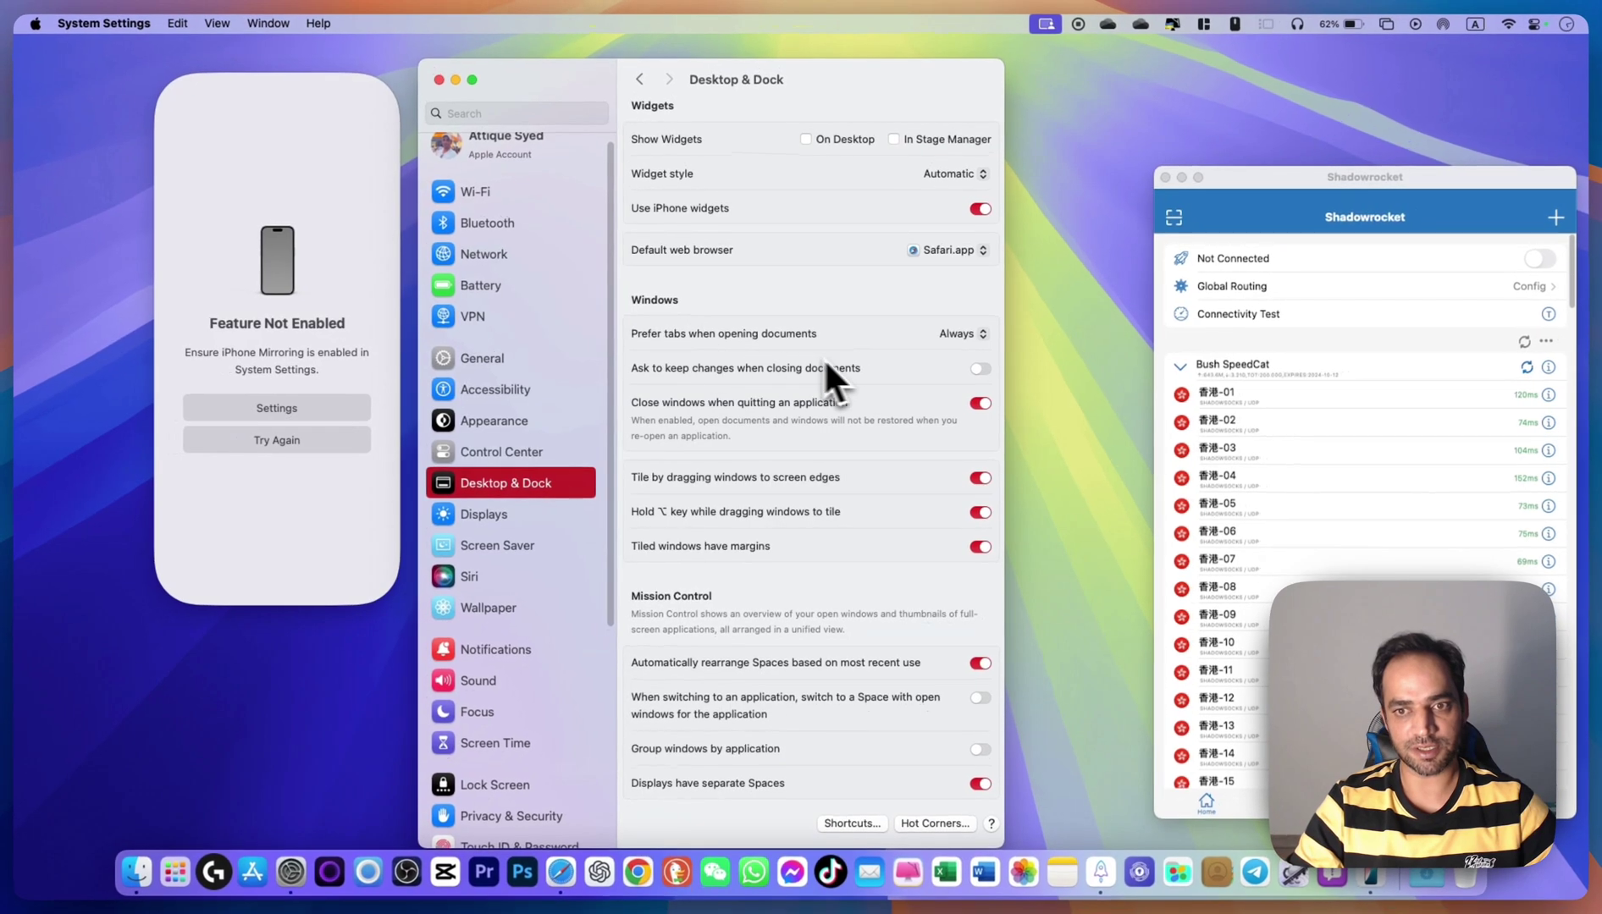
pyautogui.scroll(3, 858, 378)
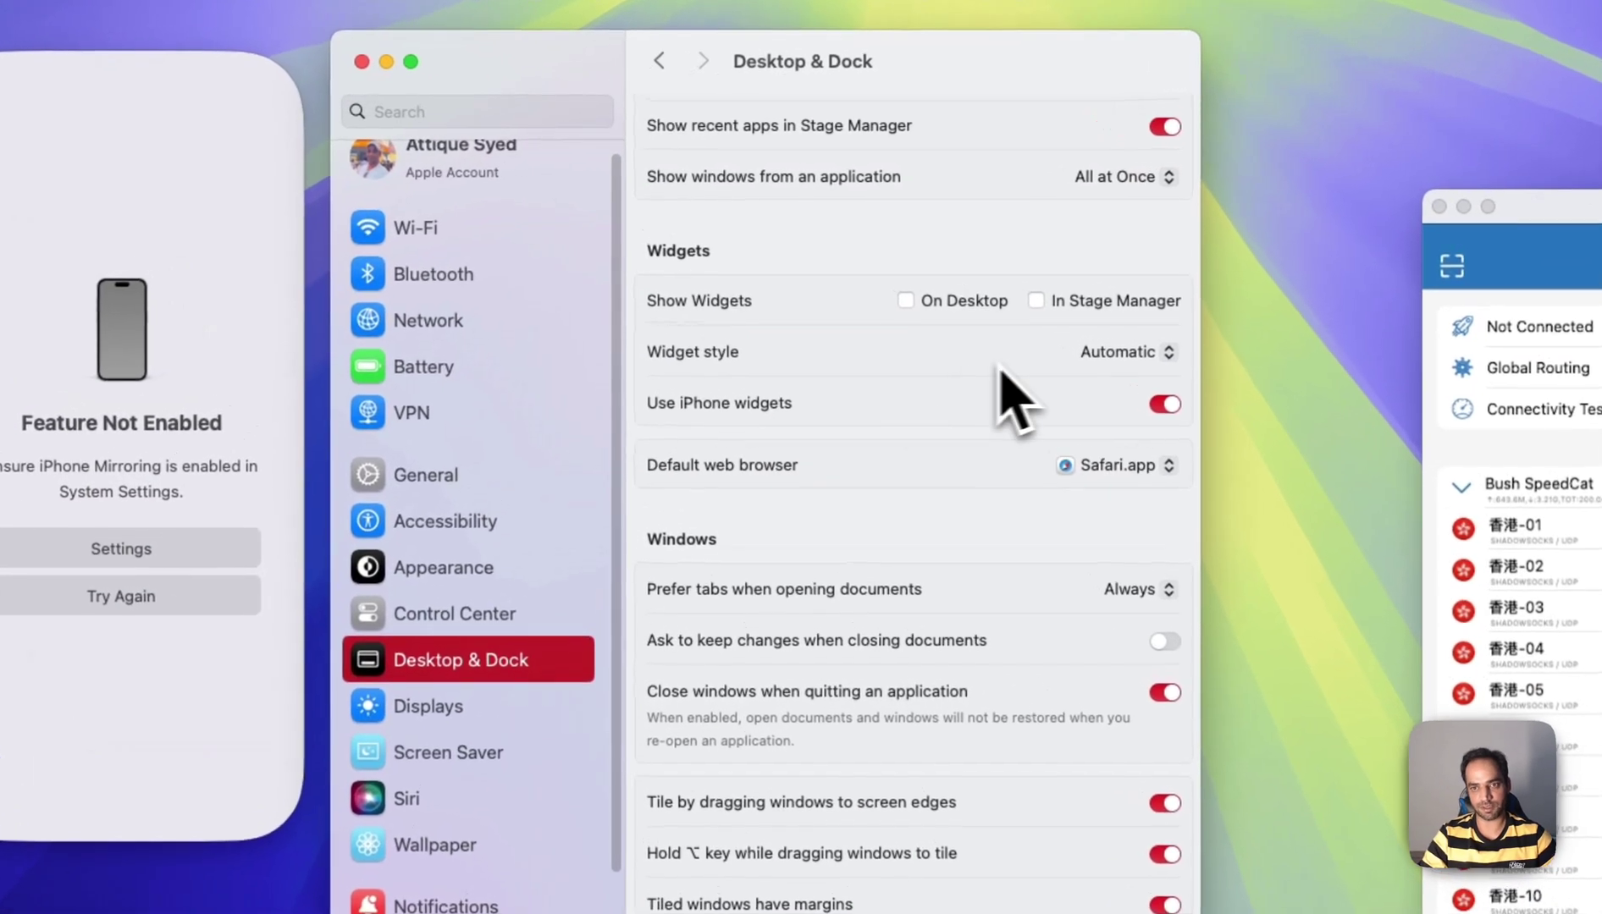
pyautogui.click(905, 301)
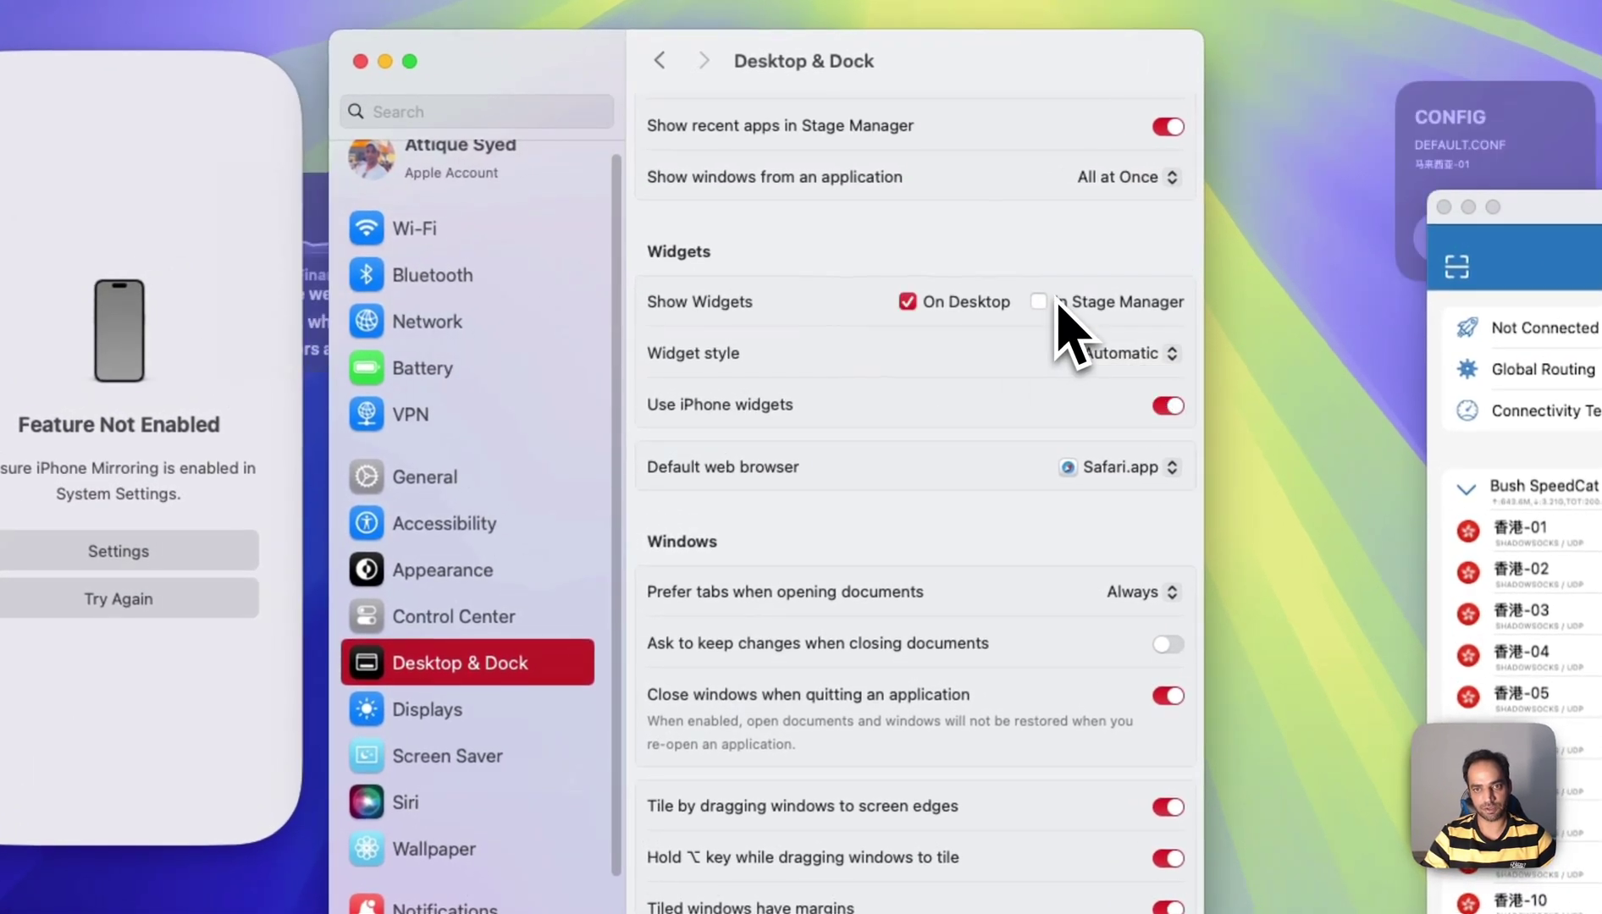
pyautogui.click(1037, 300)
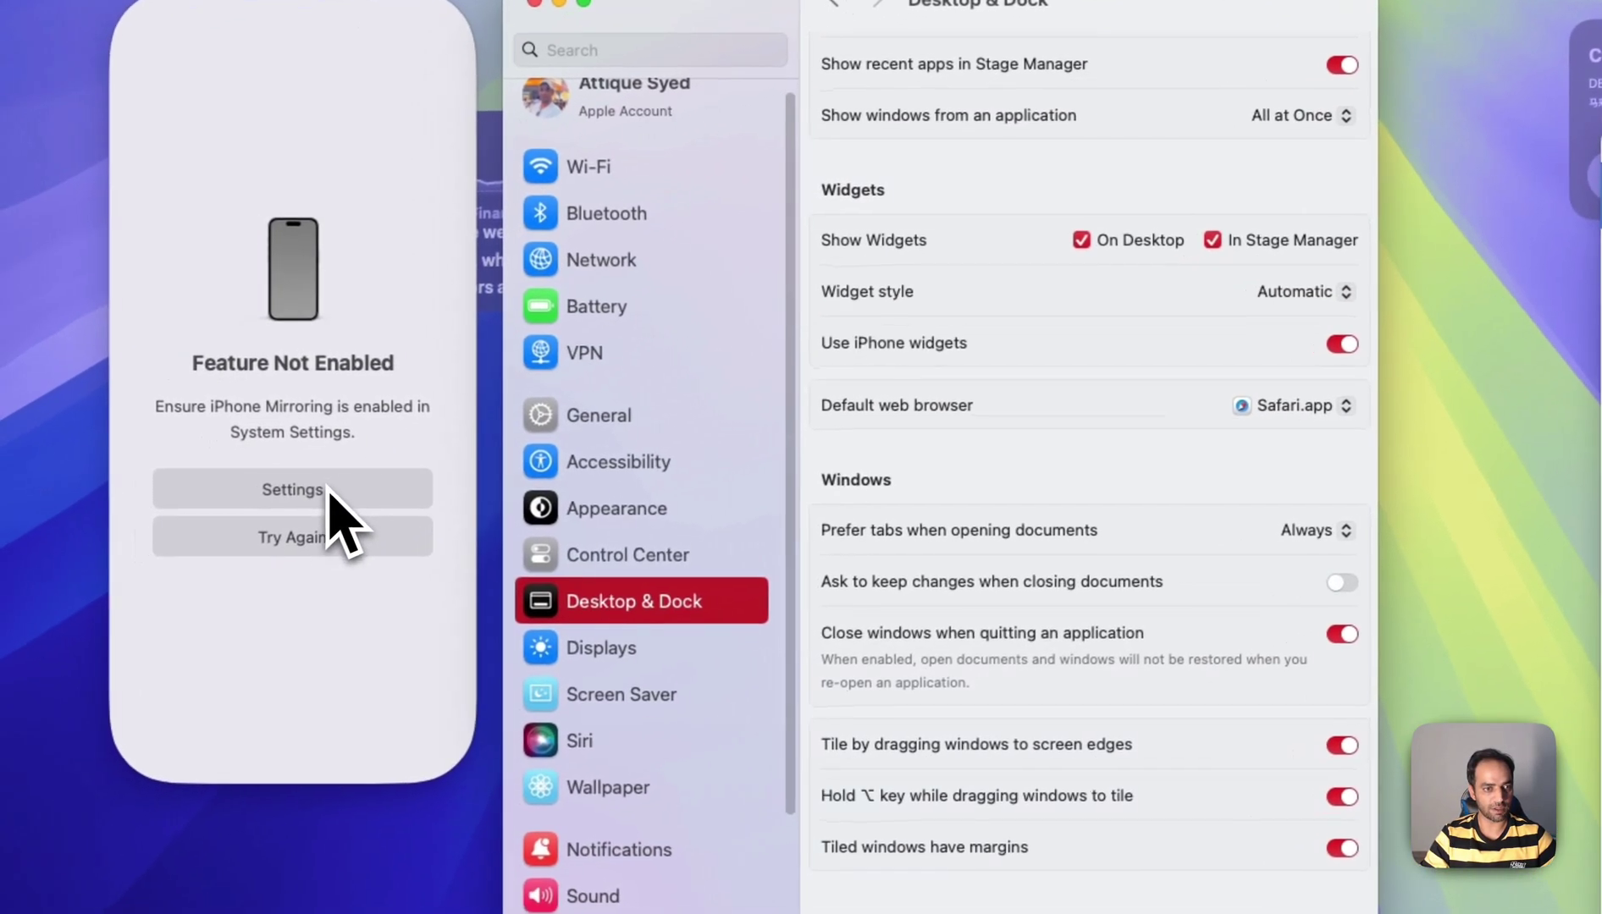
# - Retry iPhone Mirroring and go back to the Apple Account page
pyautogui.click(155, 601)
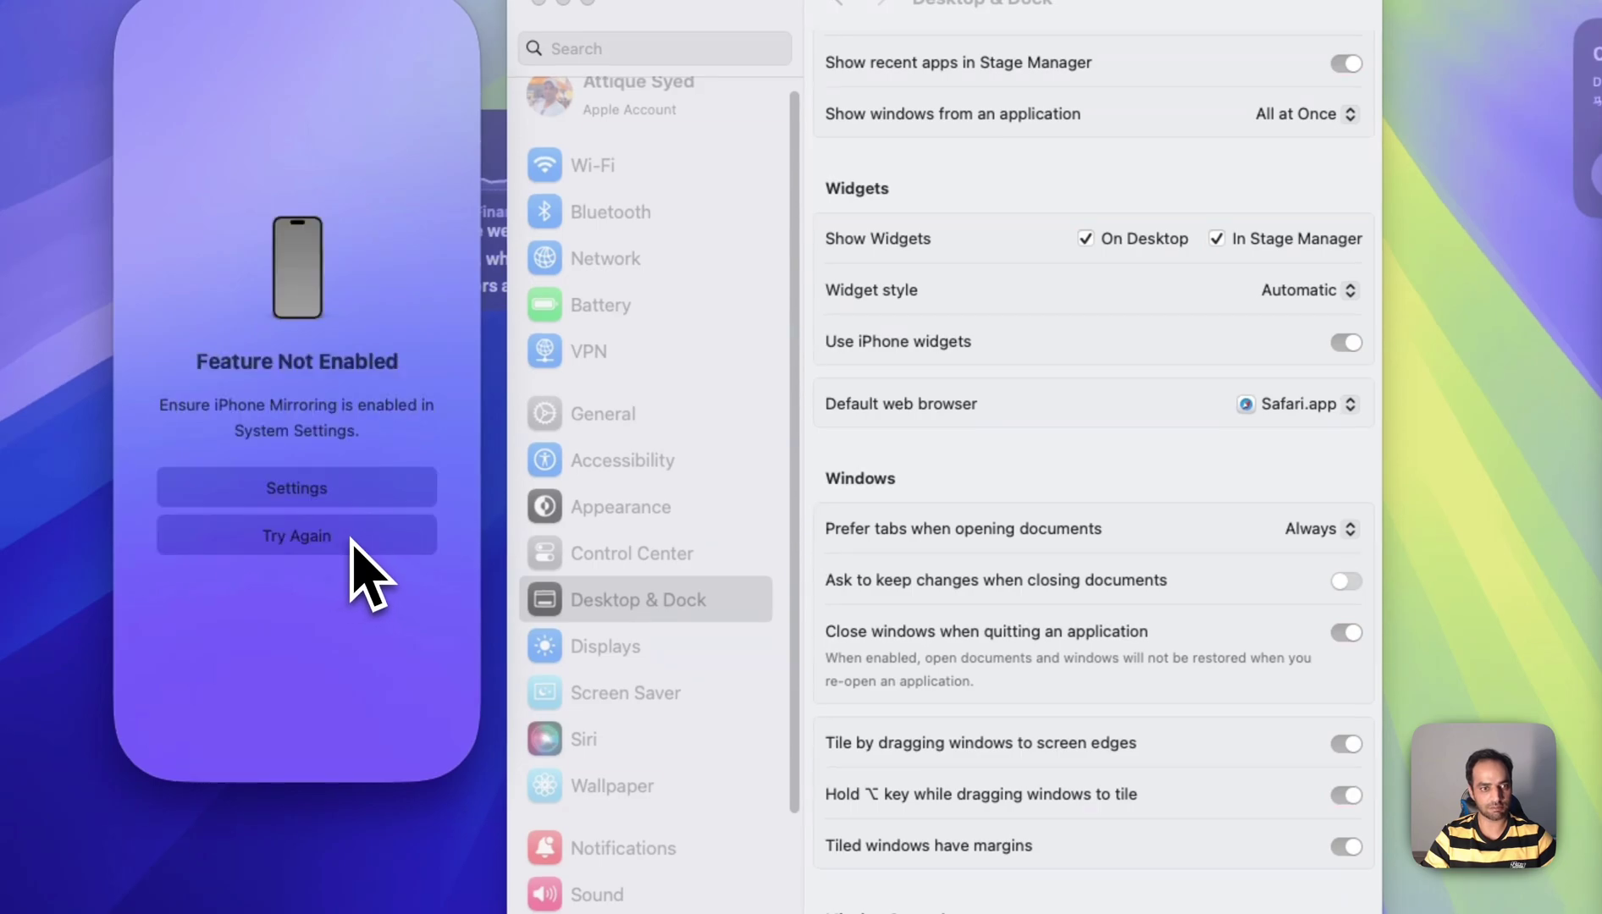
pyautogui.scroll(1, 609, 237)
pyautogui.click(671, 118)
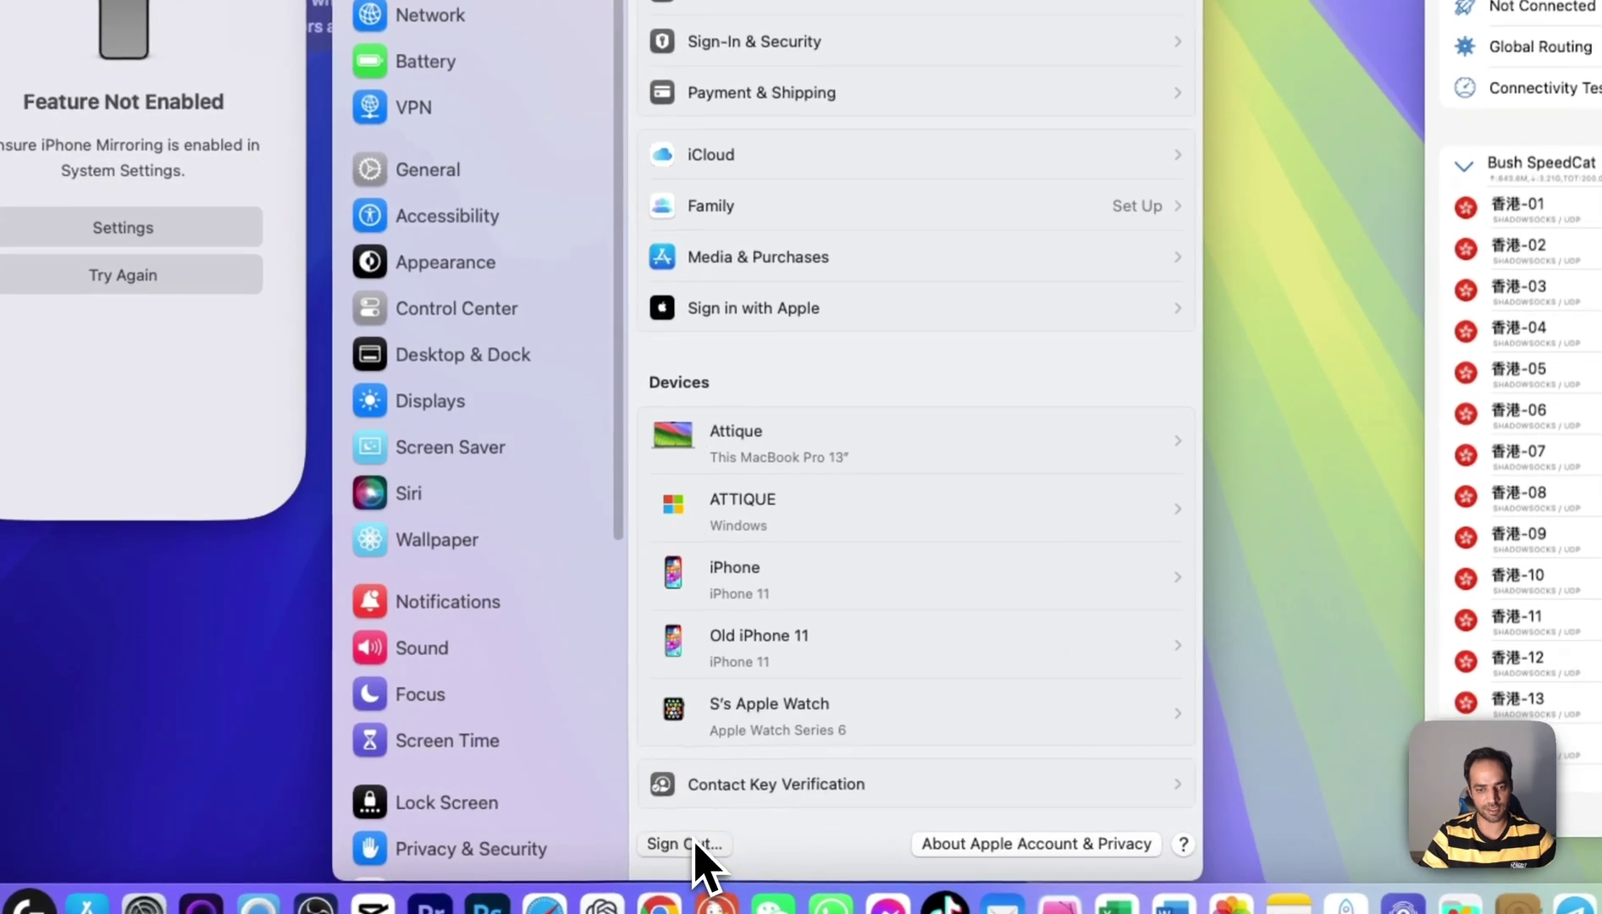
# - Sign out of the Apple Account keeping a copy of iCloud data, confirming with the account password
pyautogui.click(665, 819)
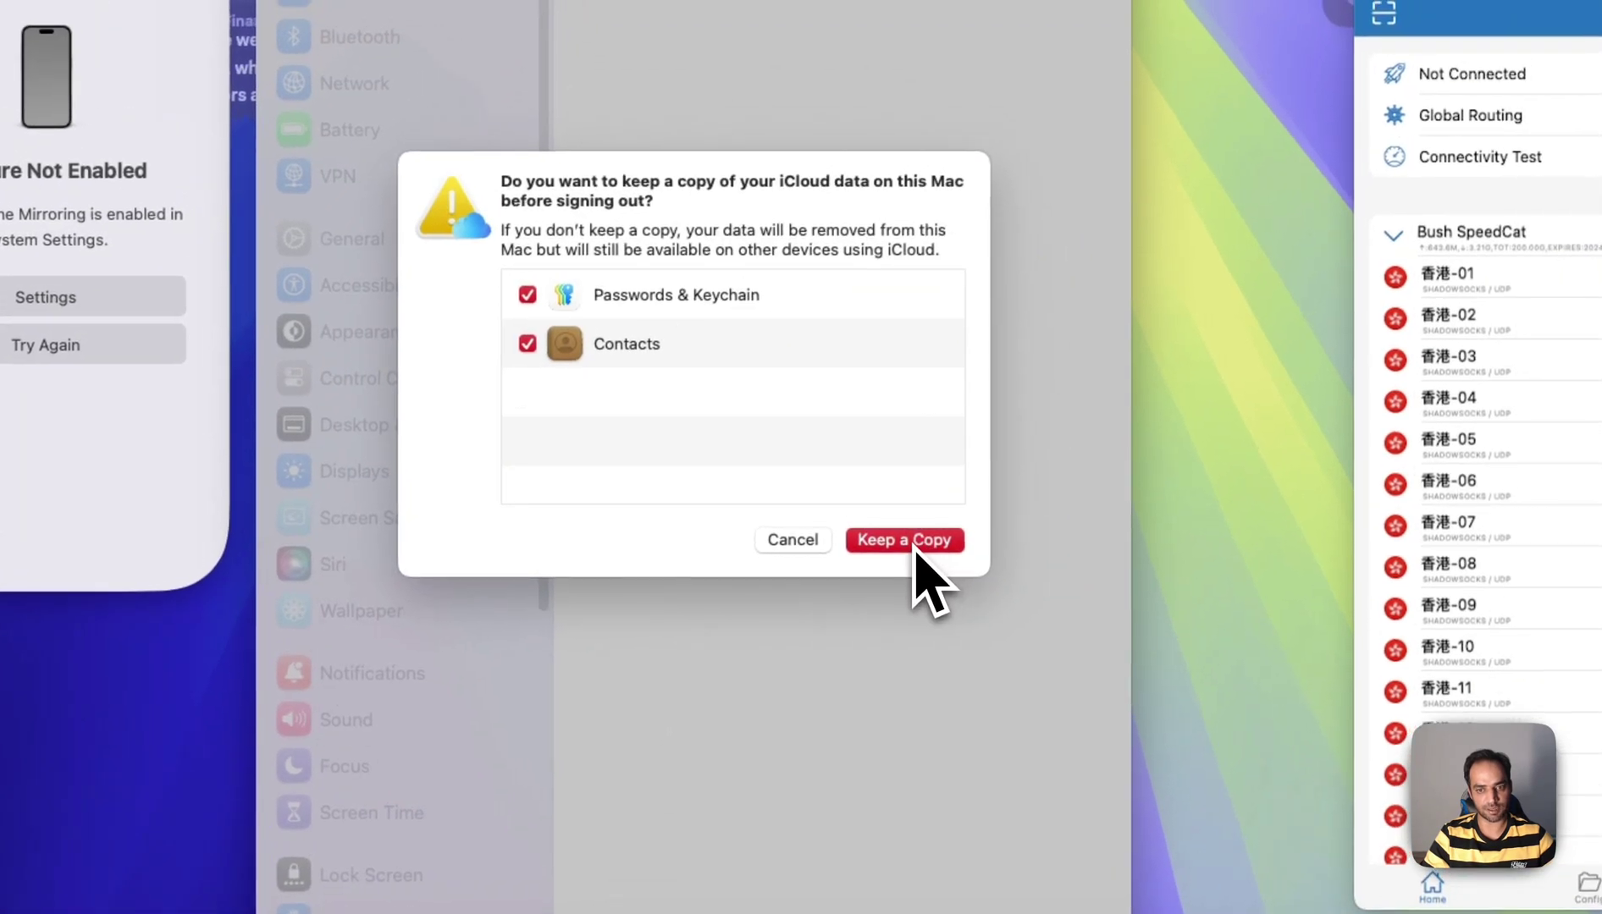
pyautogui.click(929, 522)
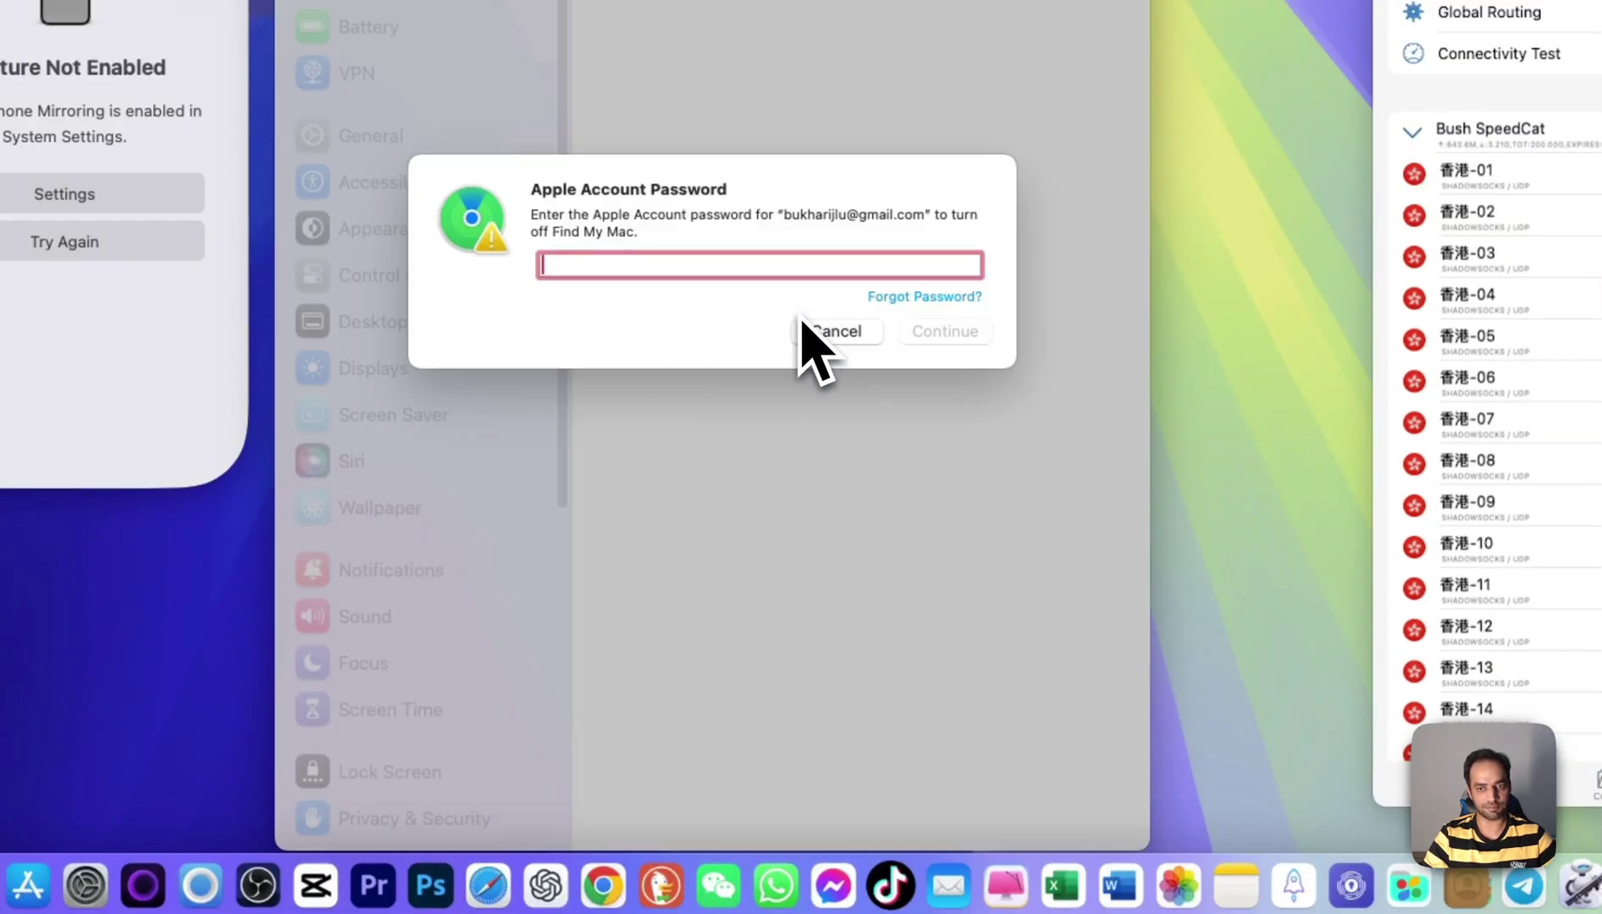
pyautogui.press('super+v')
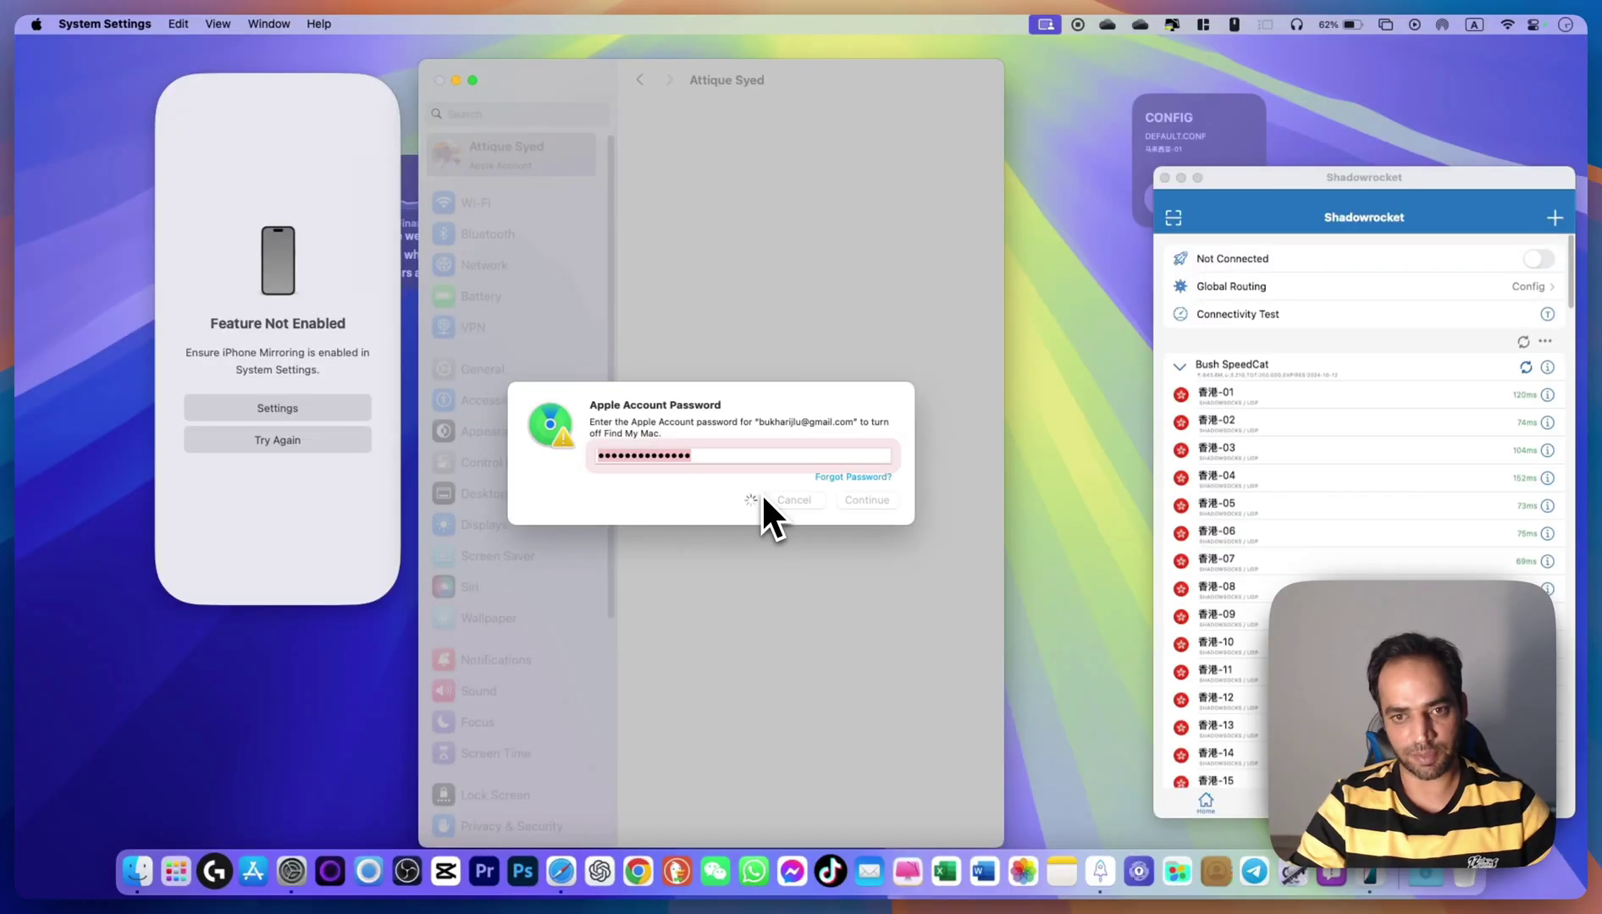
pyautogui.press('Return')
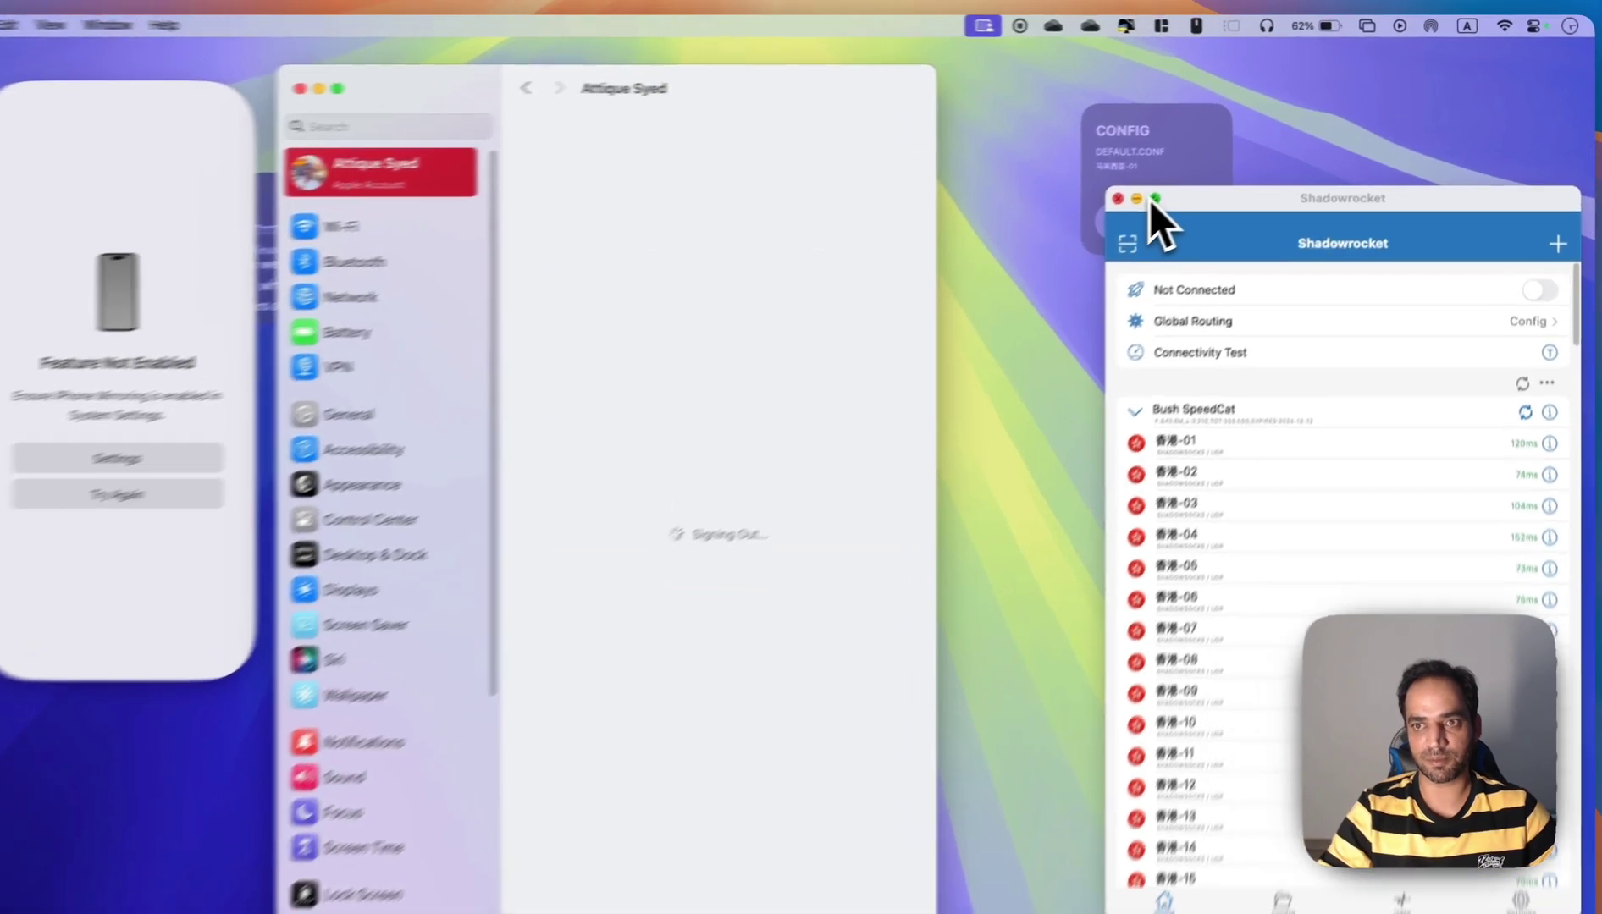
pyautogui.click(1137, 198)
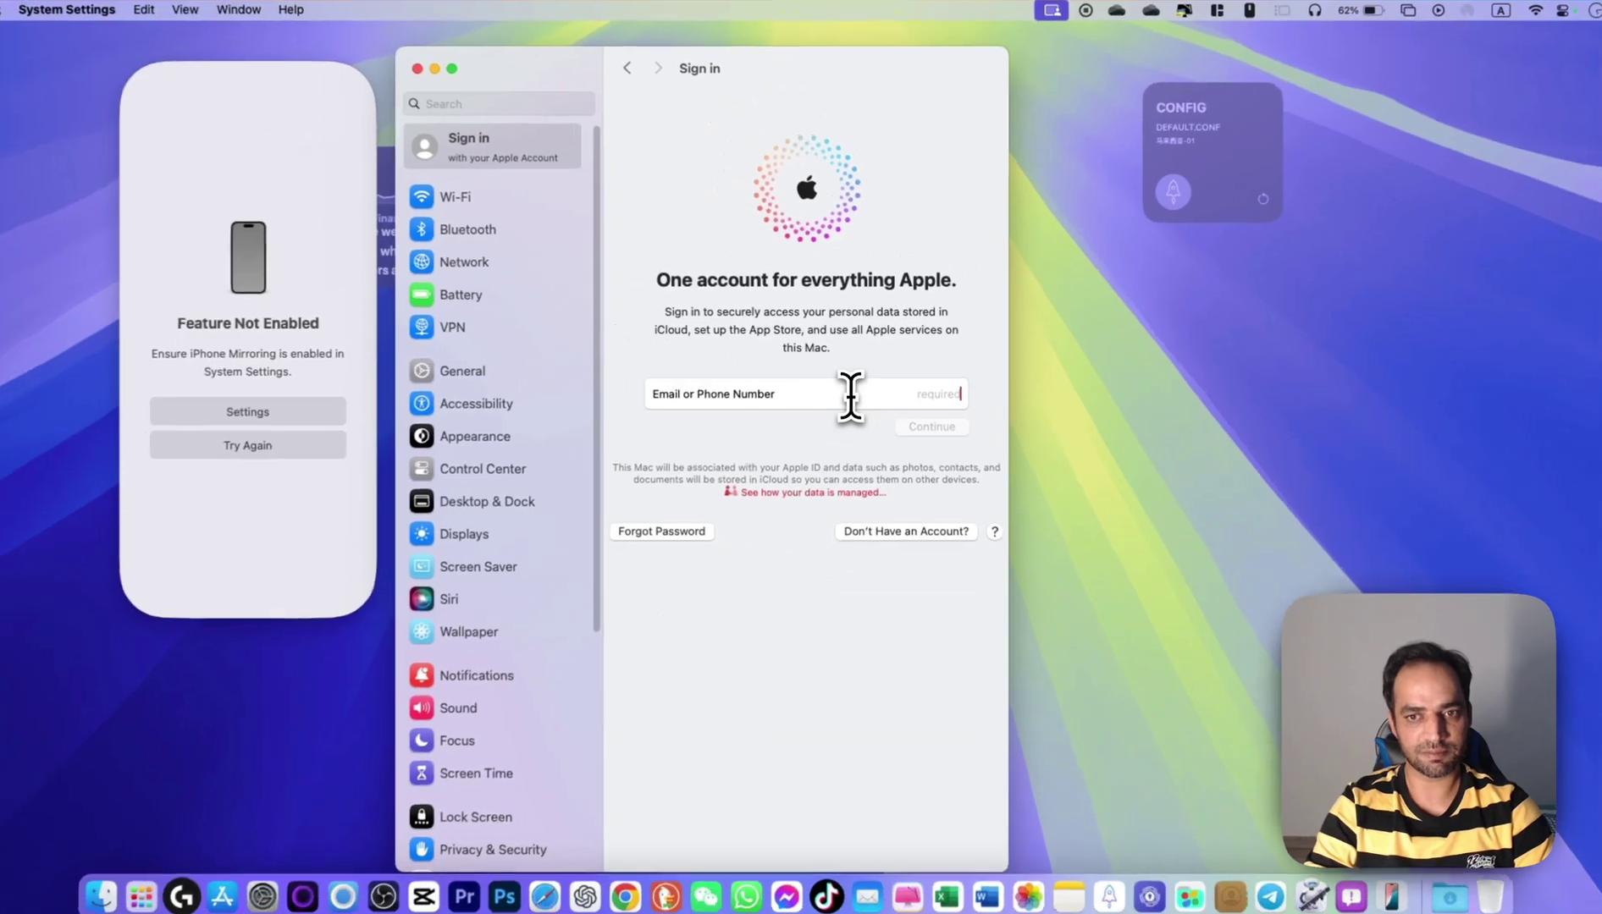
# - Sign back into the Apple Account with its e-mail and password, then reconnect iPhone Mirroring
pyautogui.press('super+v')
pyautogui.click(51, 495)
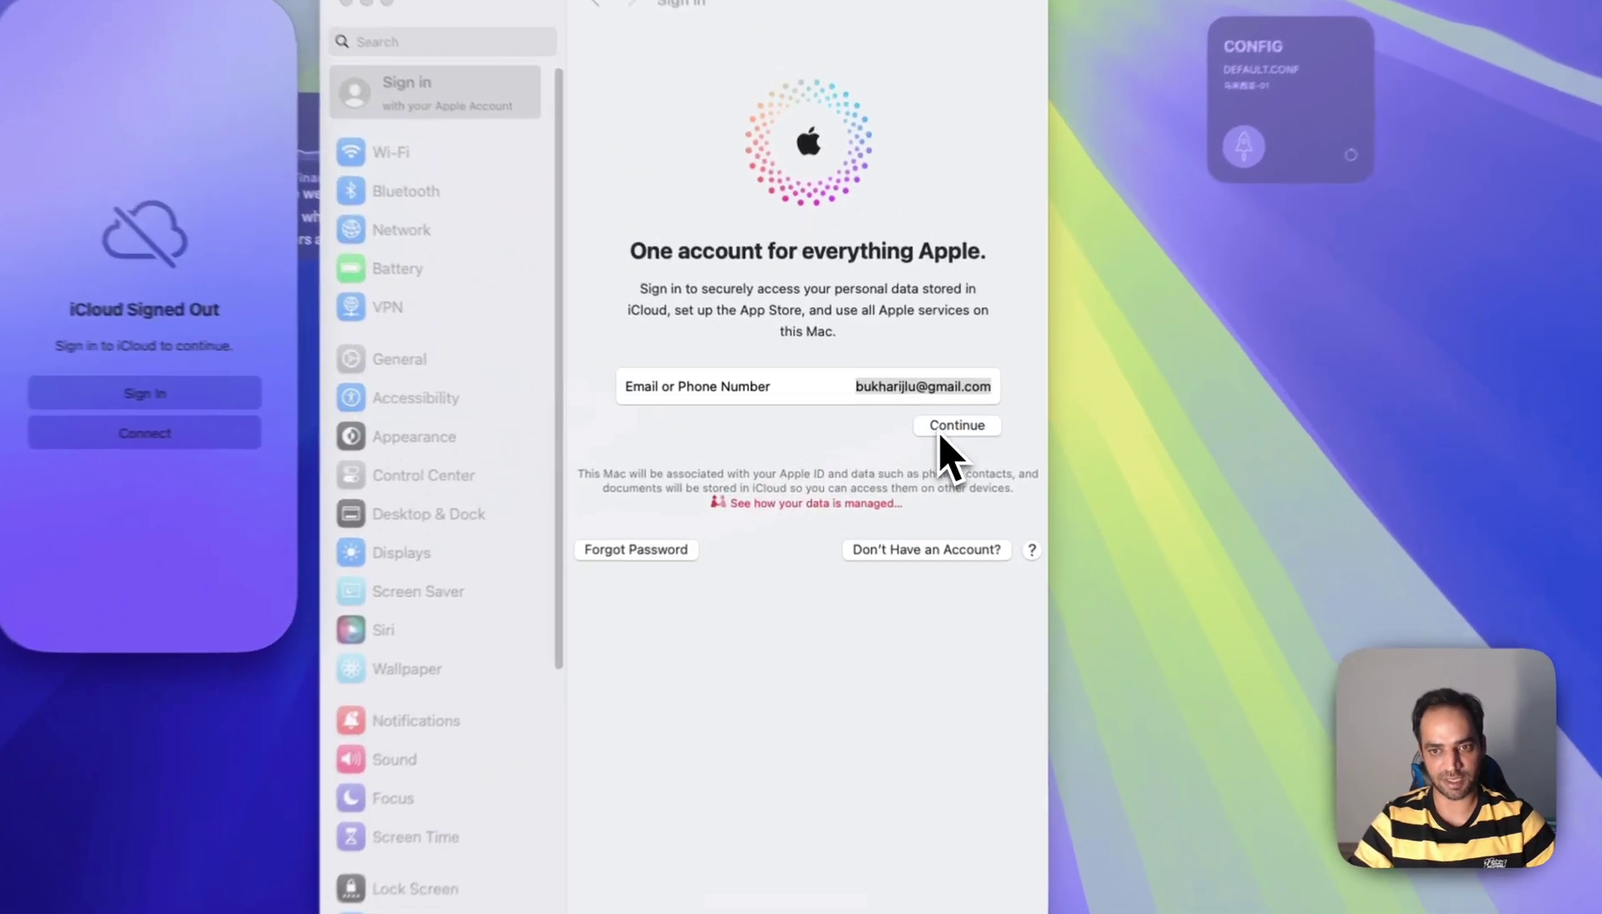
pyautogui.click(930, 422)
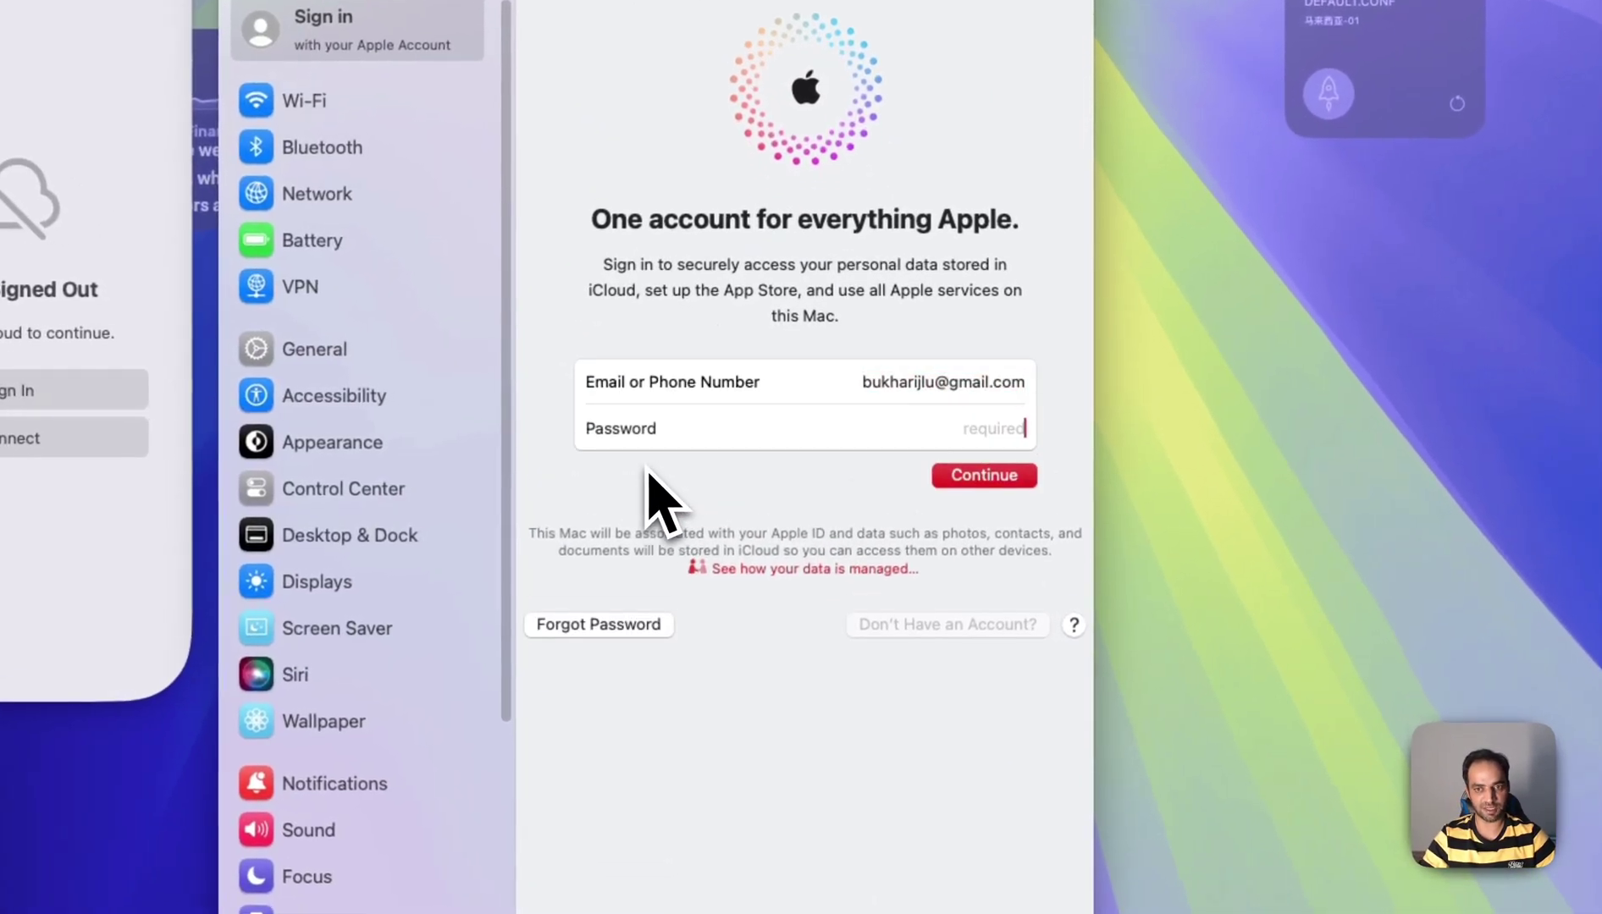
pyautogui.write('a•••••••••••••')
pyautogui.click(934, 455)
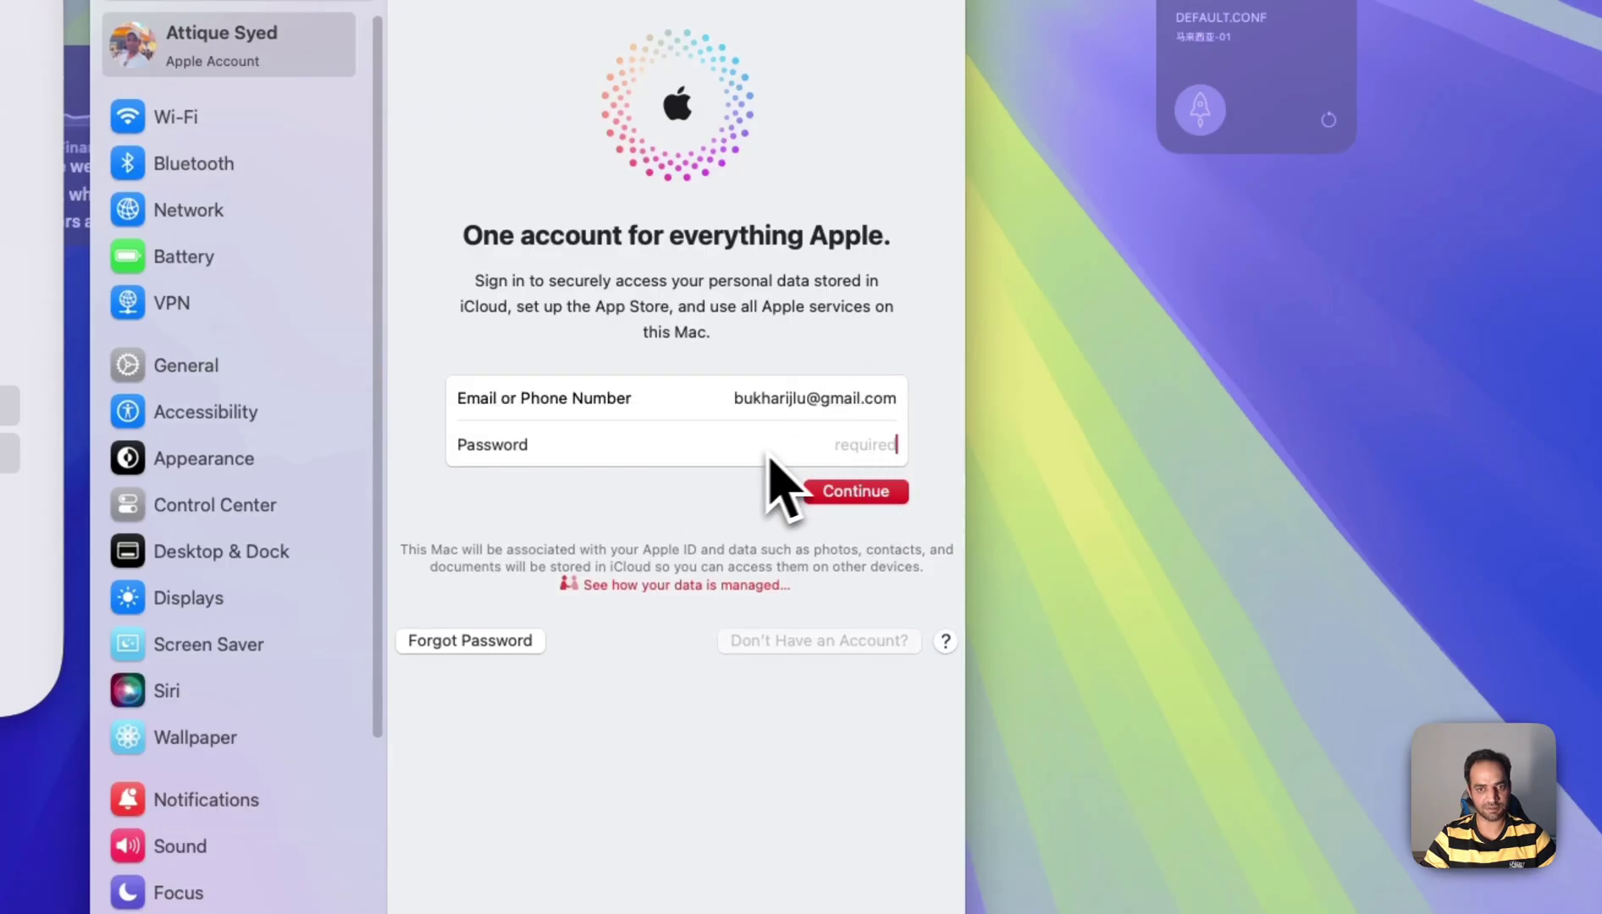
pyautogui.click(853, 448)
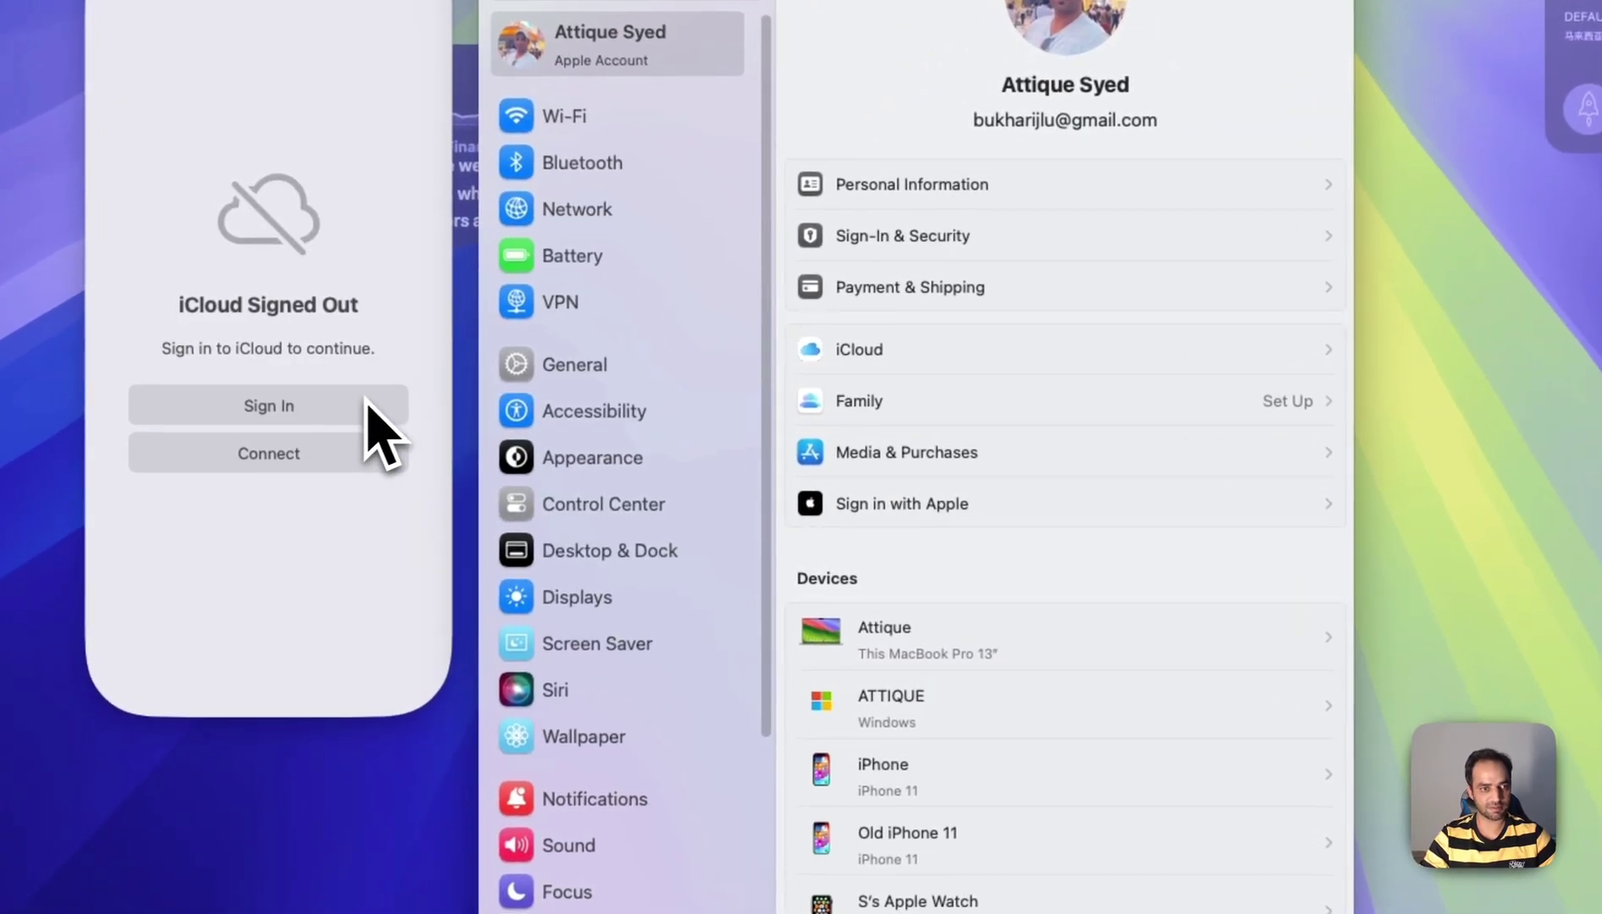
pyautogui.click(368, 453)
pyautogui.click(309, 429)
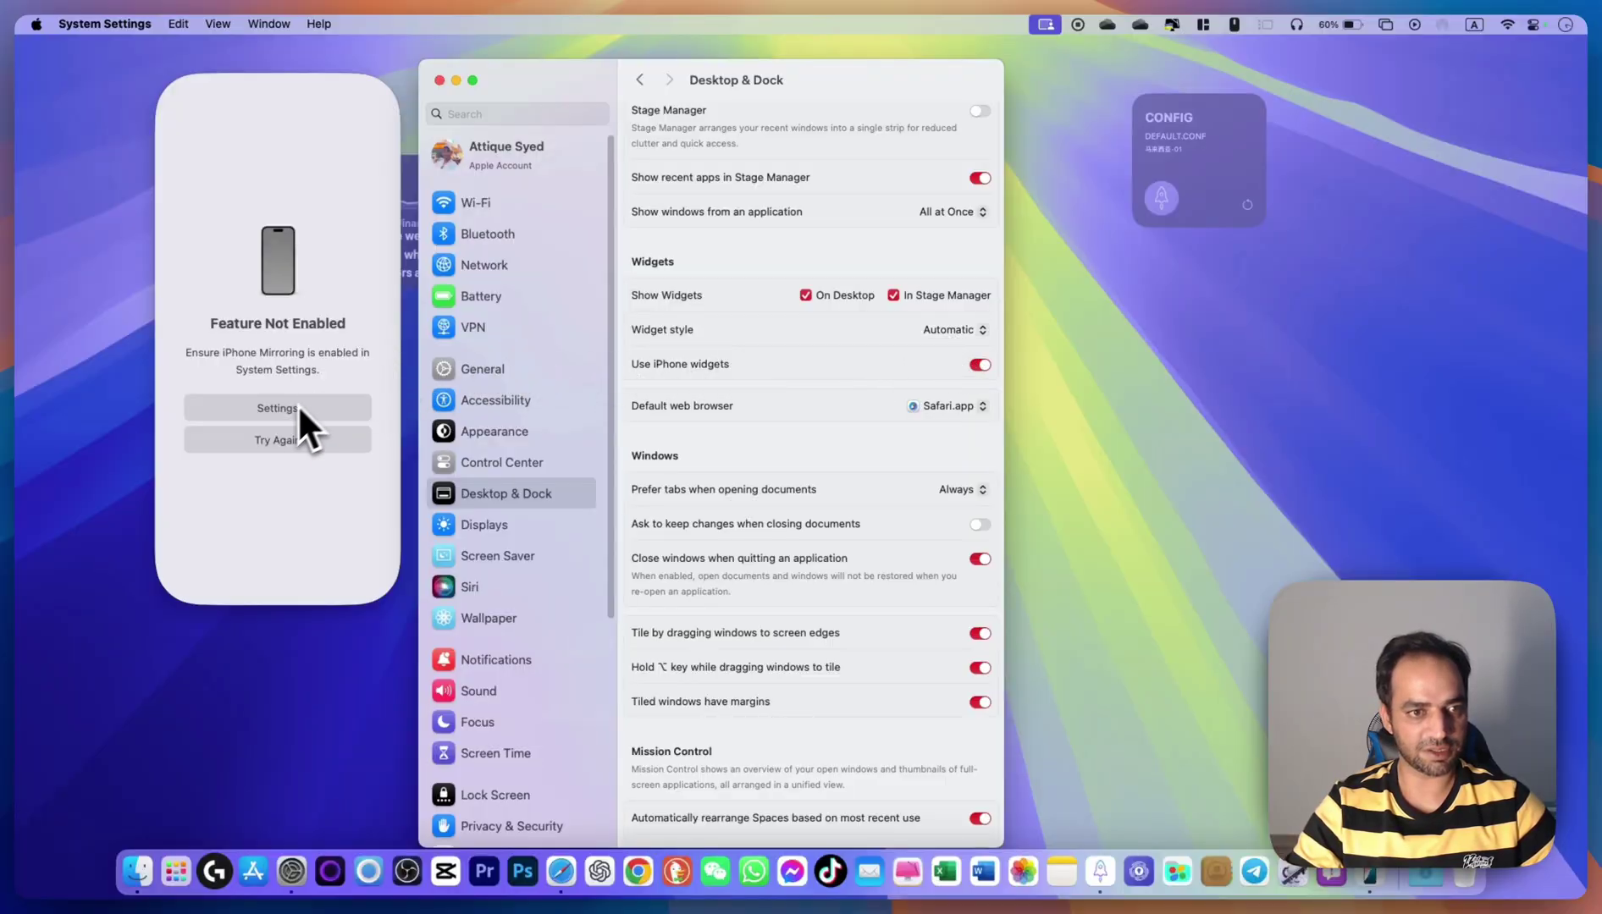
# - Retry iPhone Mirroring, which still reports Feature Not Enabled
pyautogui.click(254, 445)
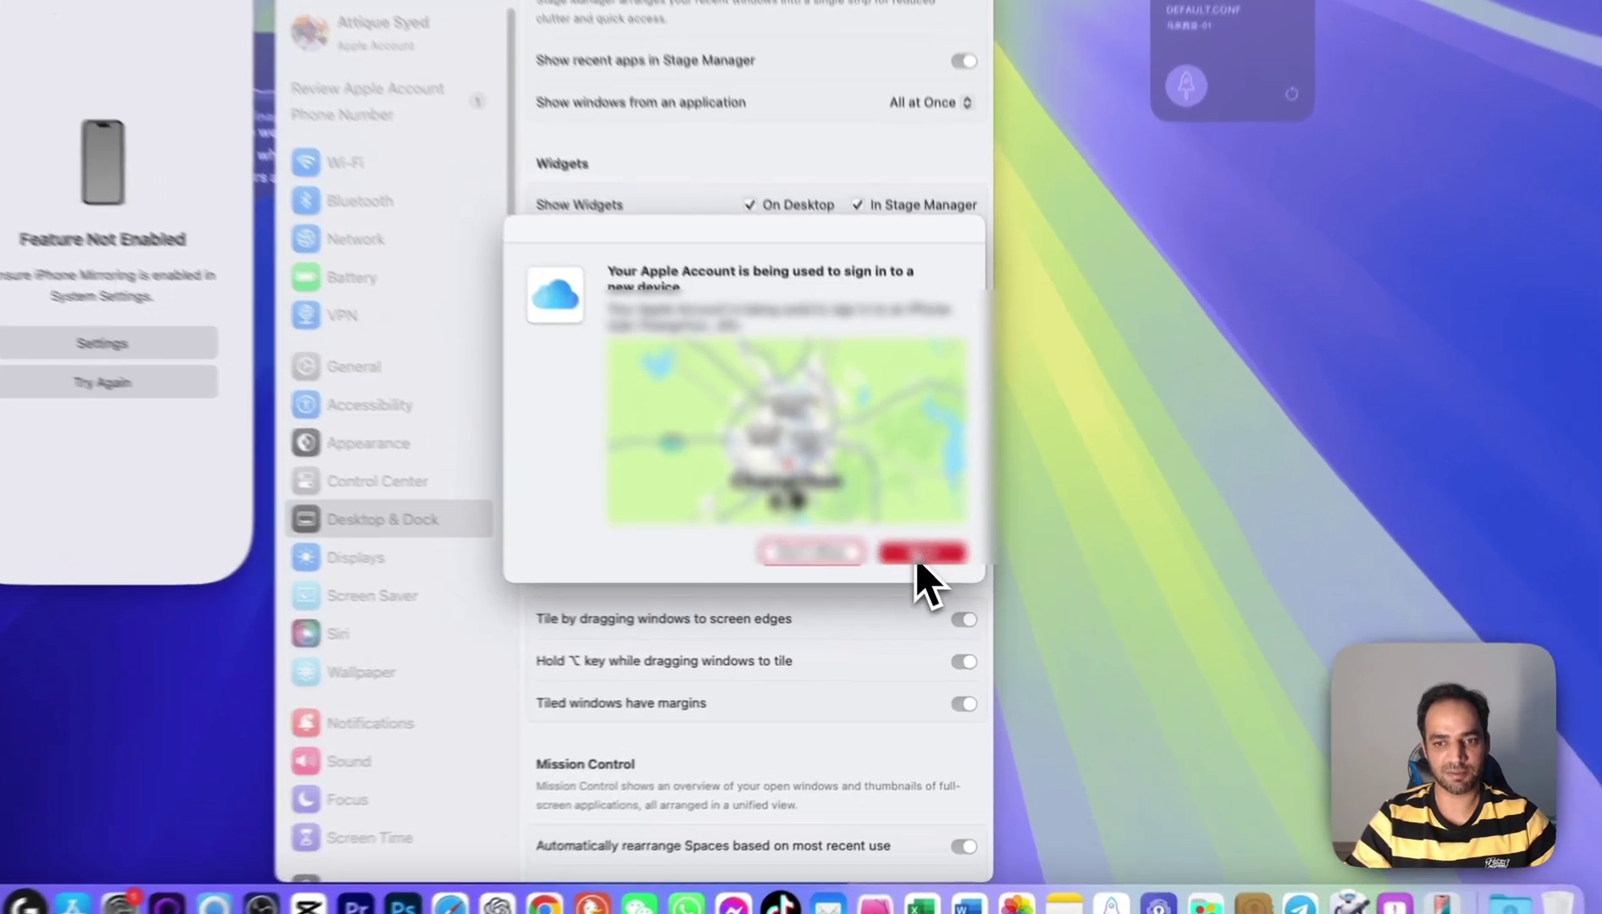
# - Allow the new-device sign-in and dismiss the verification code dialog
pyautogui.click(942, 579)
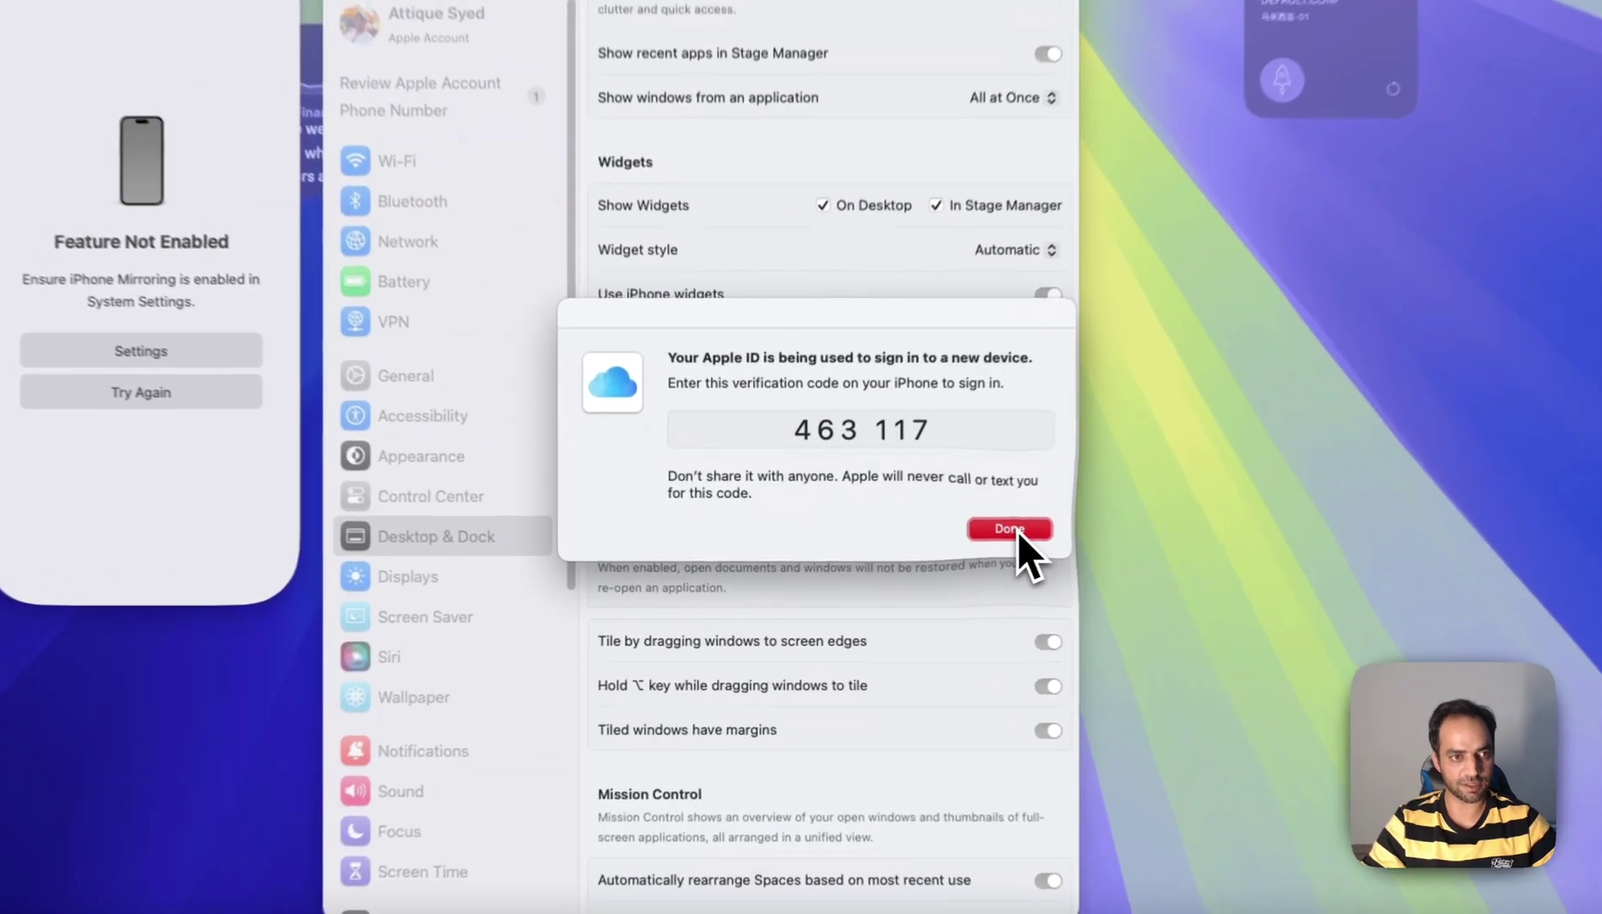
pyautogui.click(949, 546)
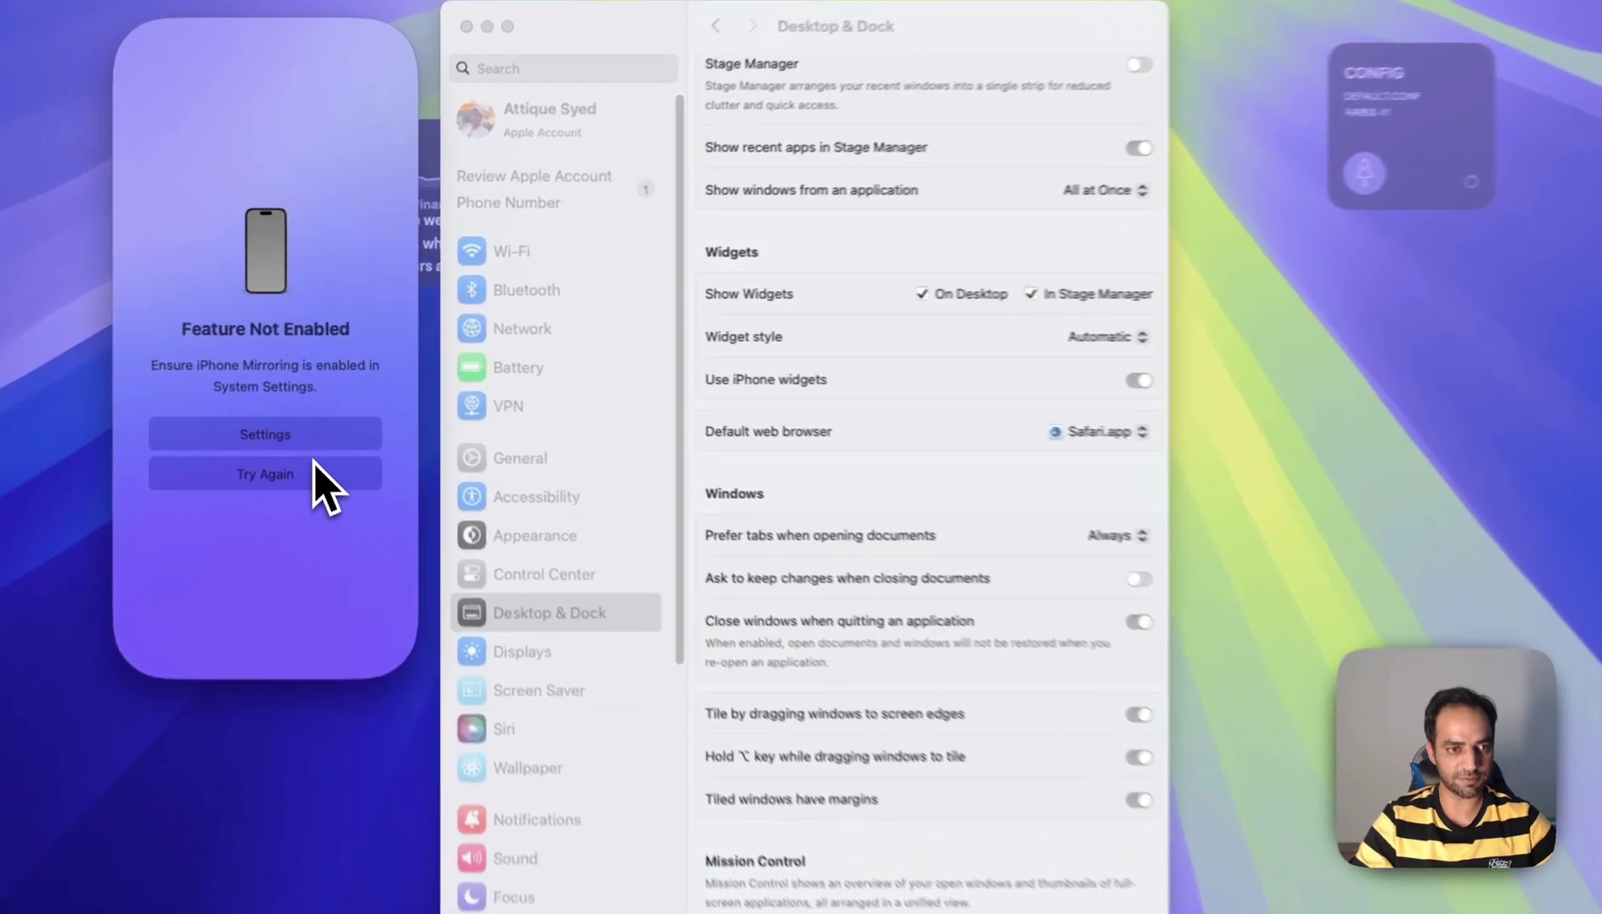
pyautogui.scroll(3, 855, 472)
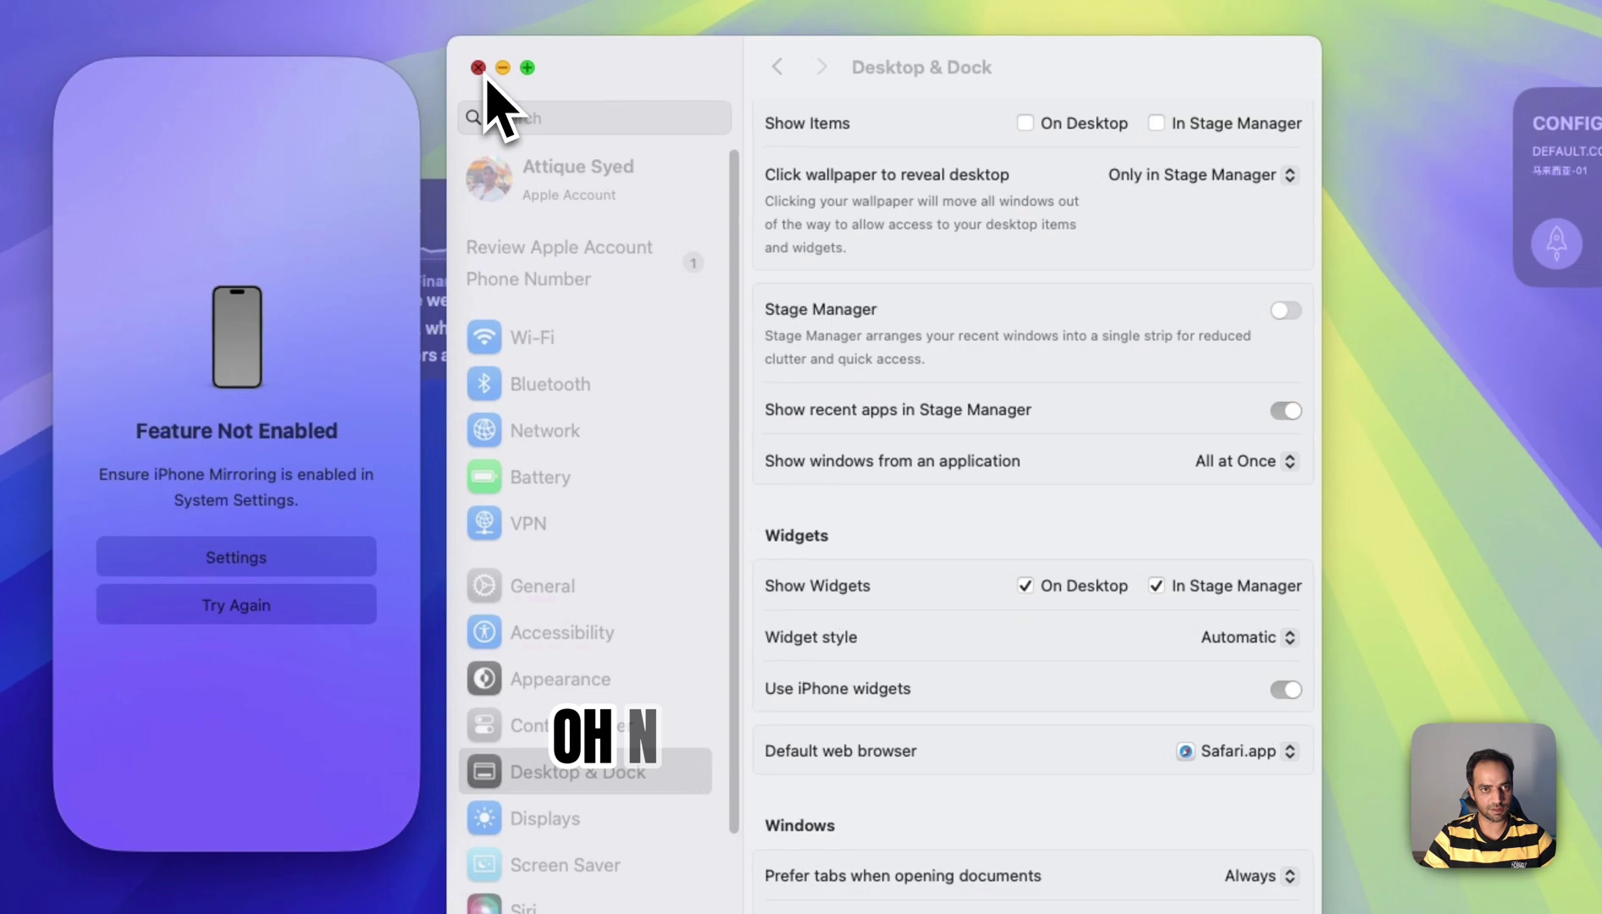
# - Close System Settings and dismiss the iCloud merge prompt
pyautogui.click(426, 22)
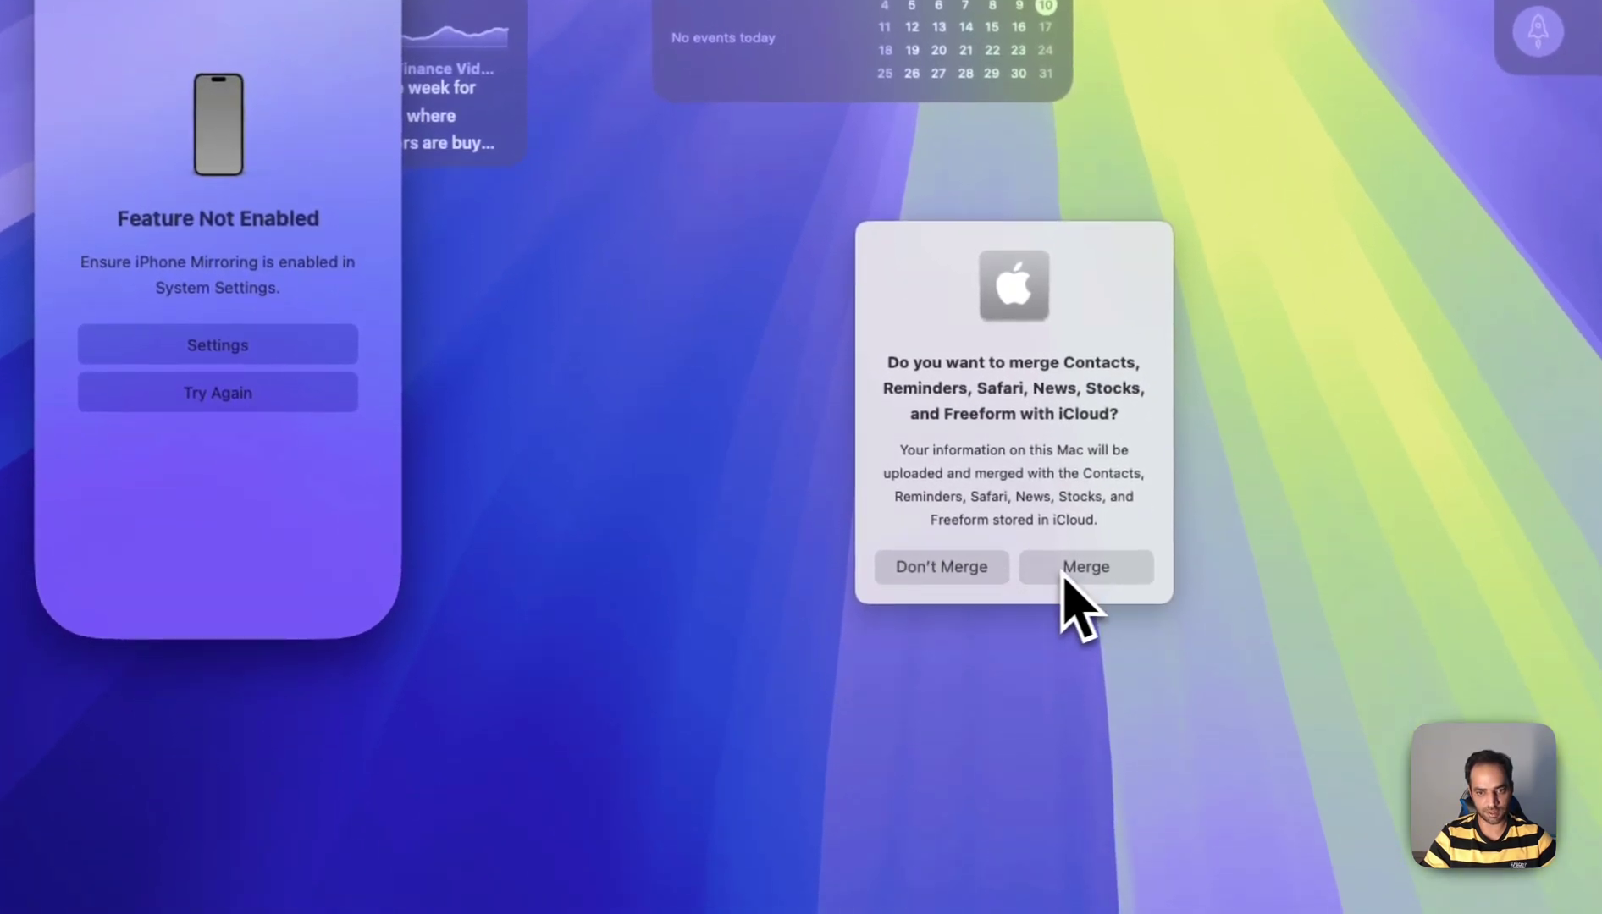
pyautogui.click(1070, 764)
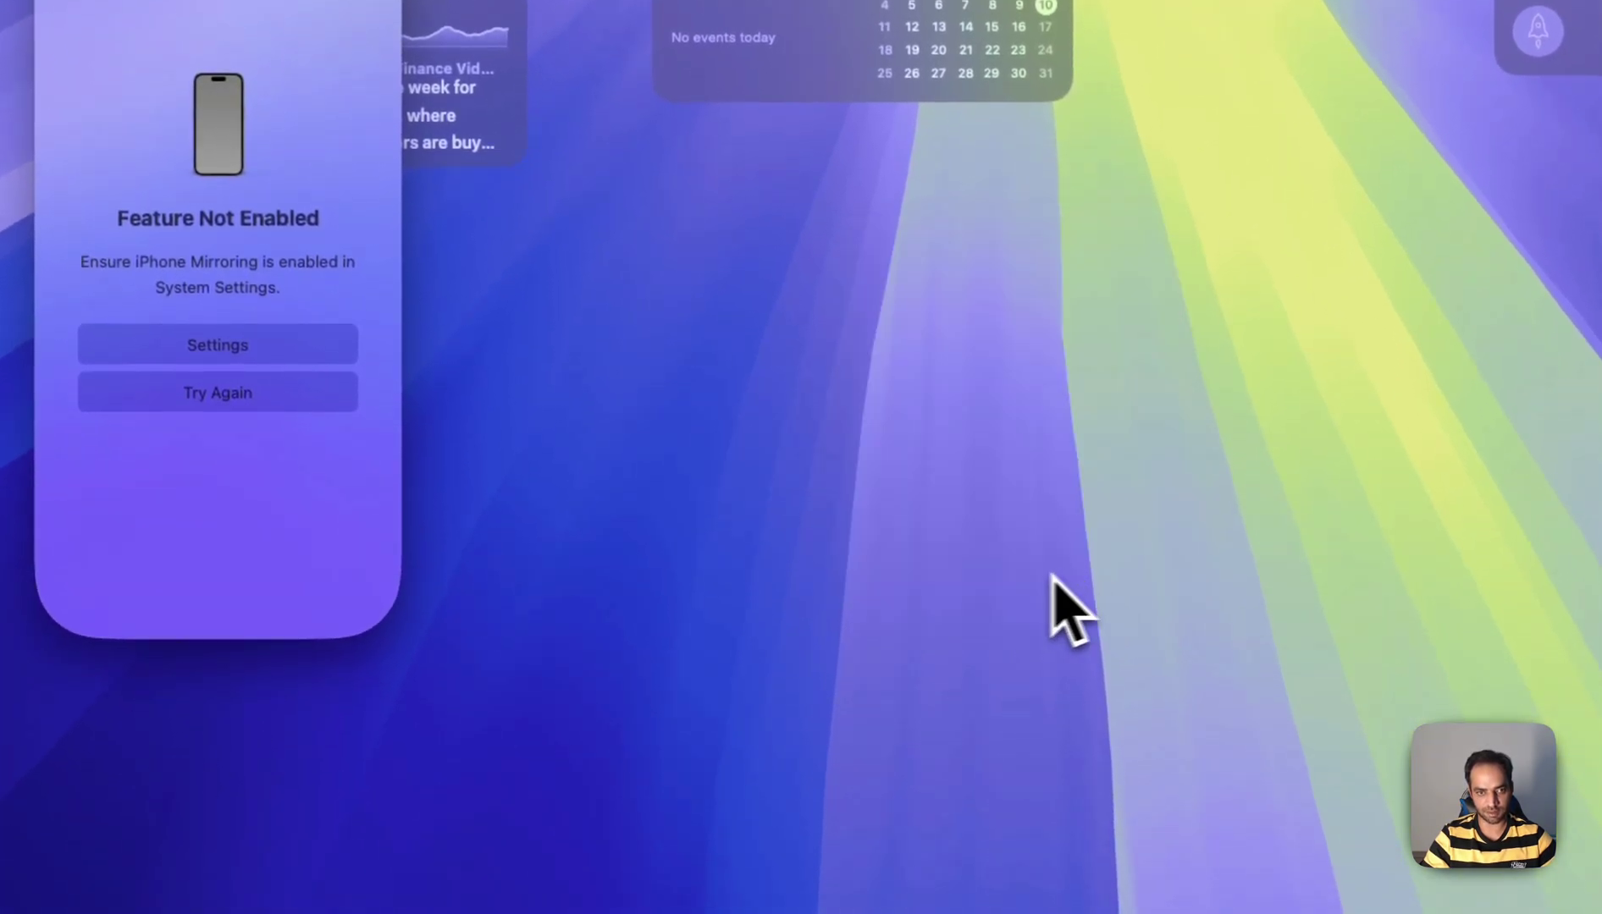
pyautogui.click(312, 354)
pyautogui.click(149, 27)
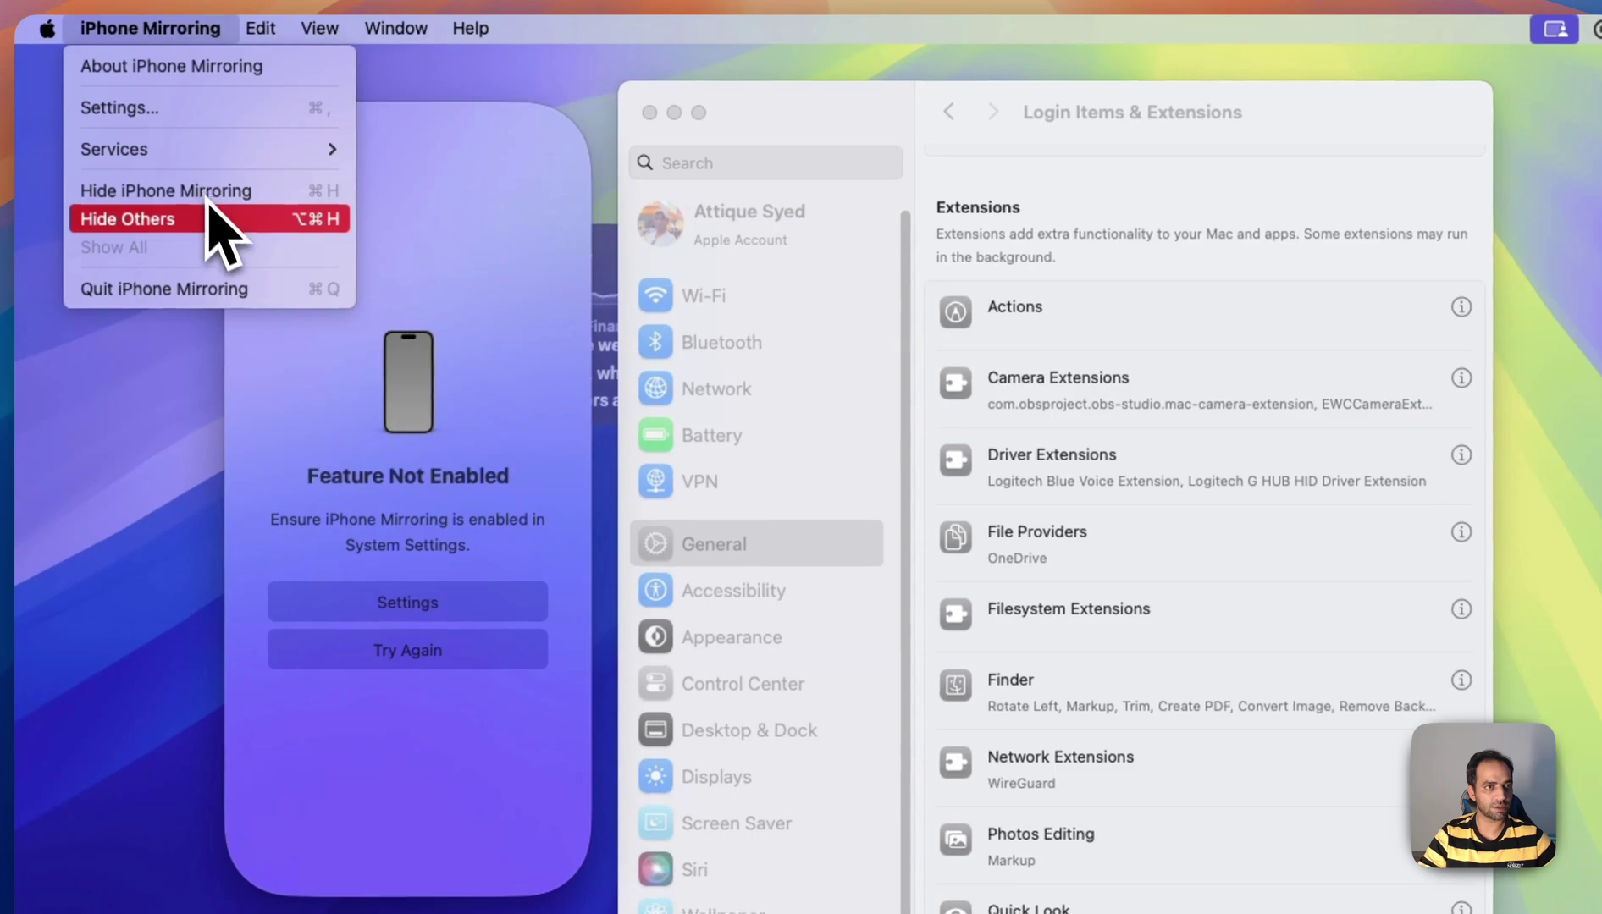
pyautogui.click(188, 108)
# - Switch iPhone access to Automatically authenticate using the Mac password, reset access, and retry mirroring
pyautogui.click(907, 598)
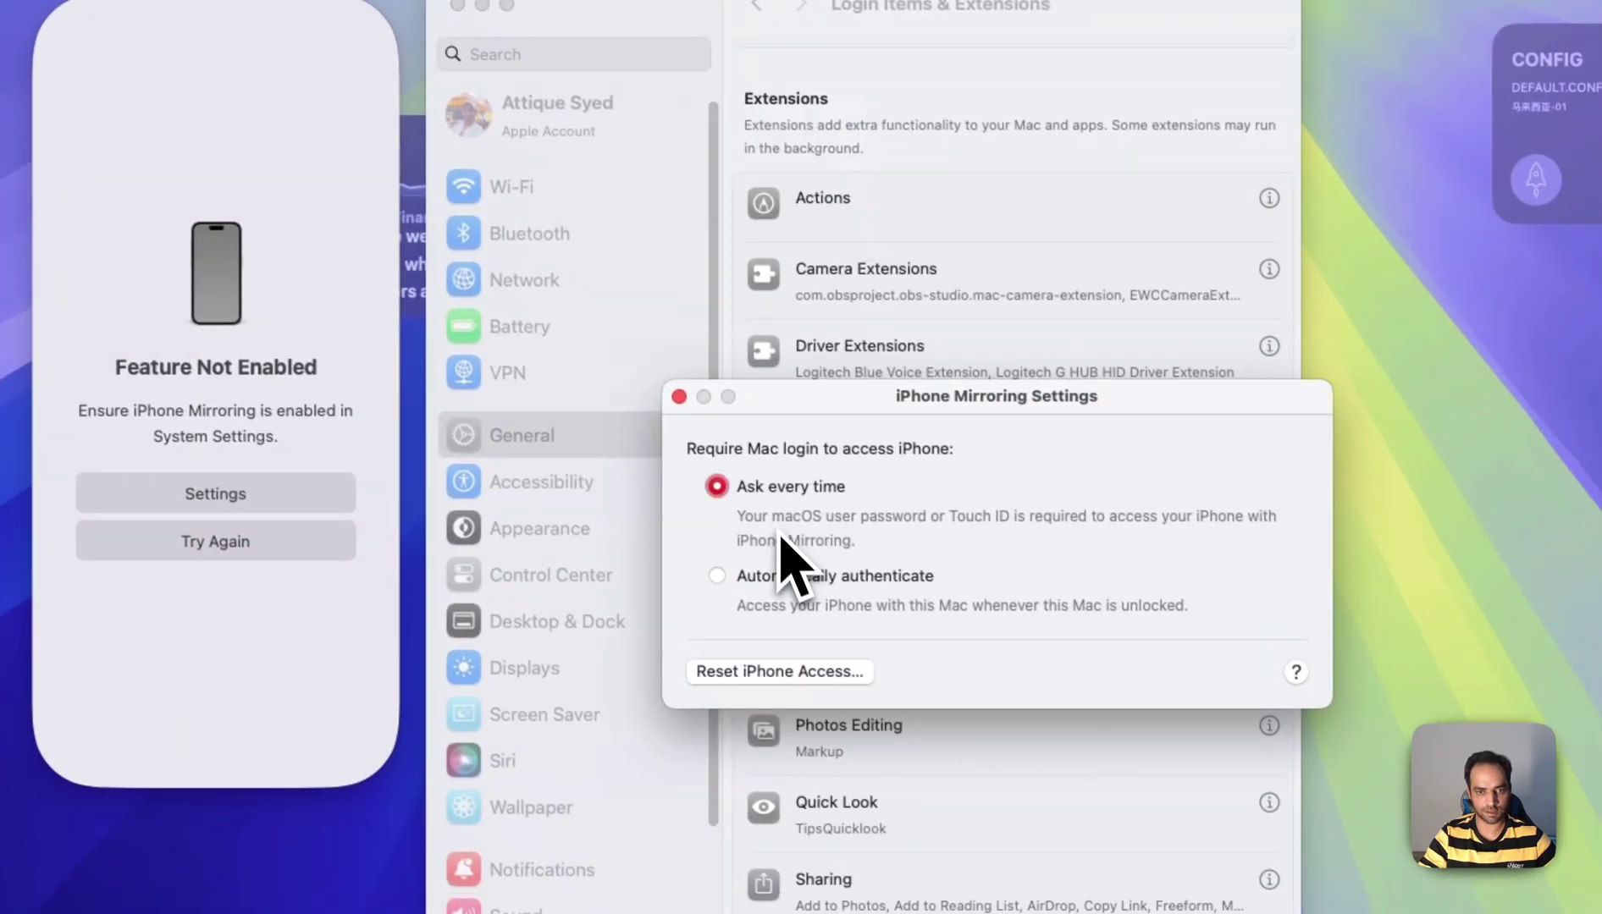
pyautogui.click(718, 577)
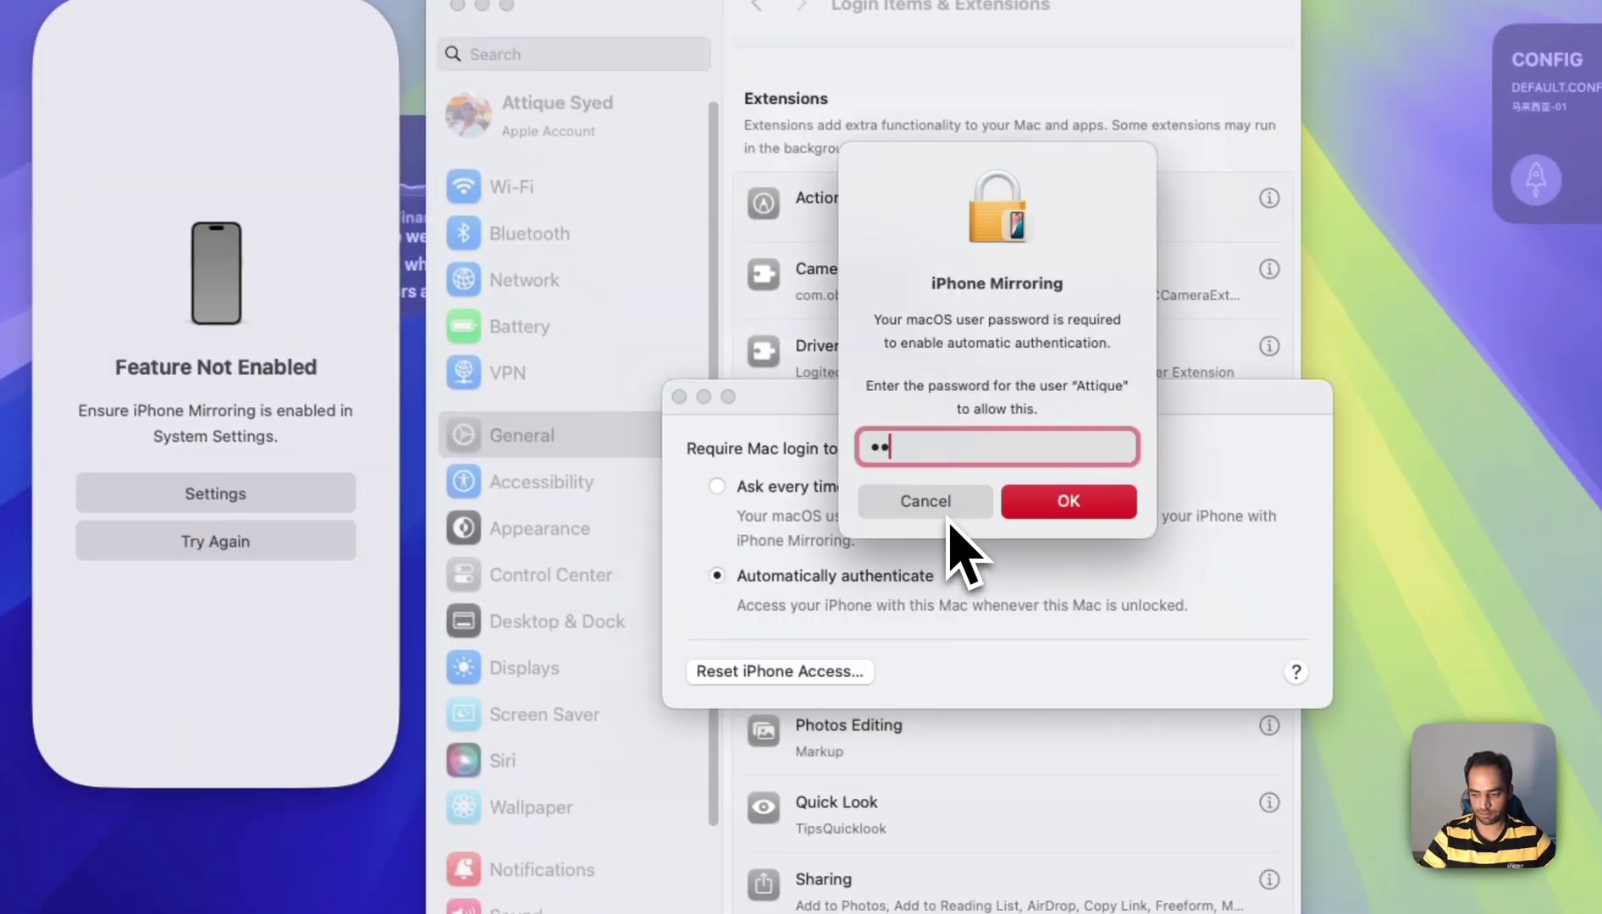
pyautogui.press('Return')
pyautogui.click(826, 670)
pyautogui.click(1076, 713)
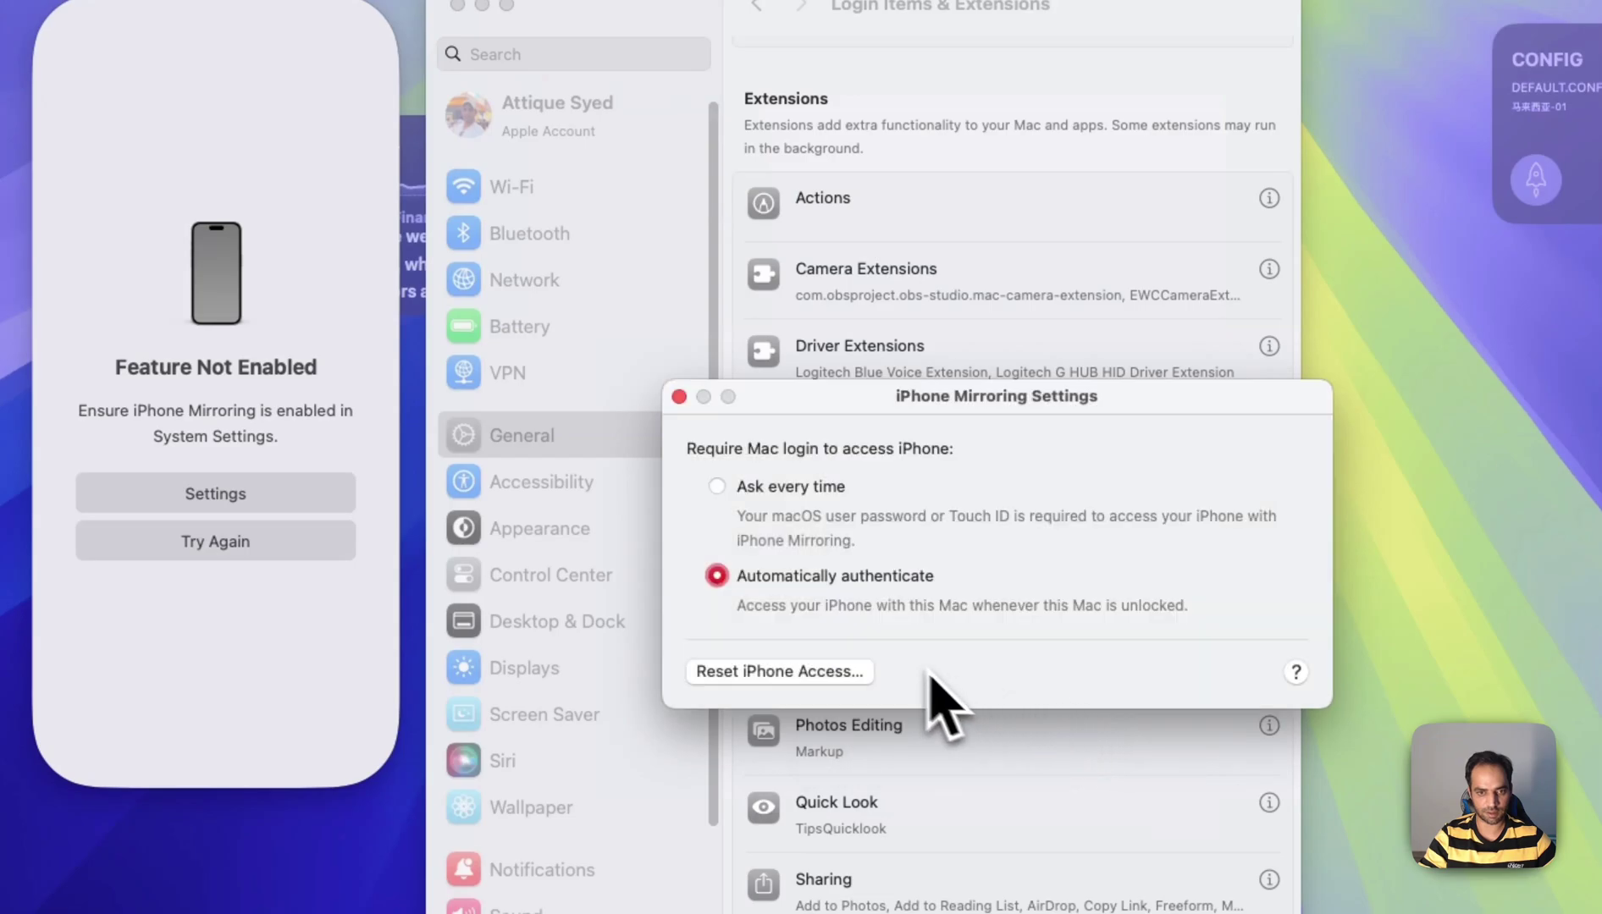
pyautogui.click(679, 396)
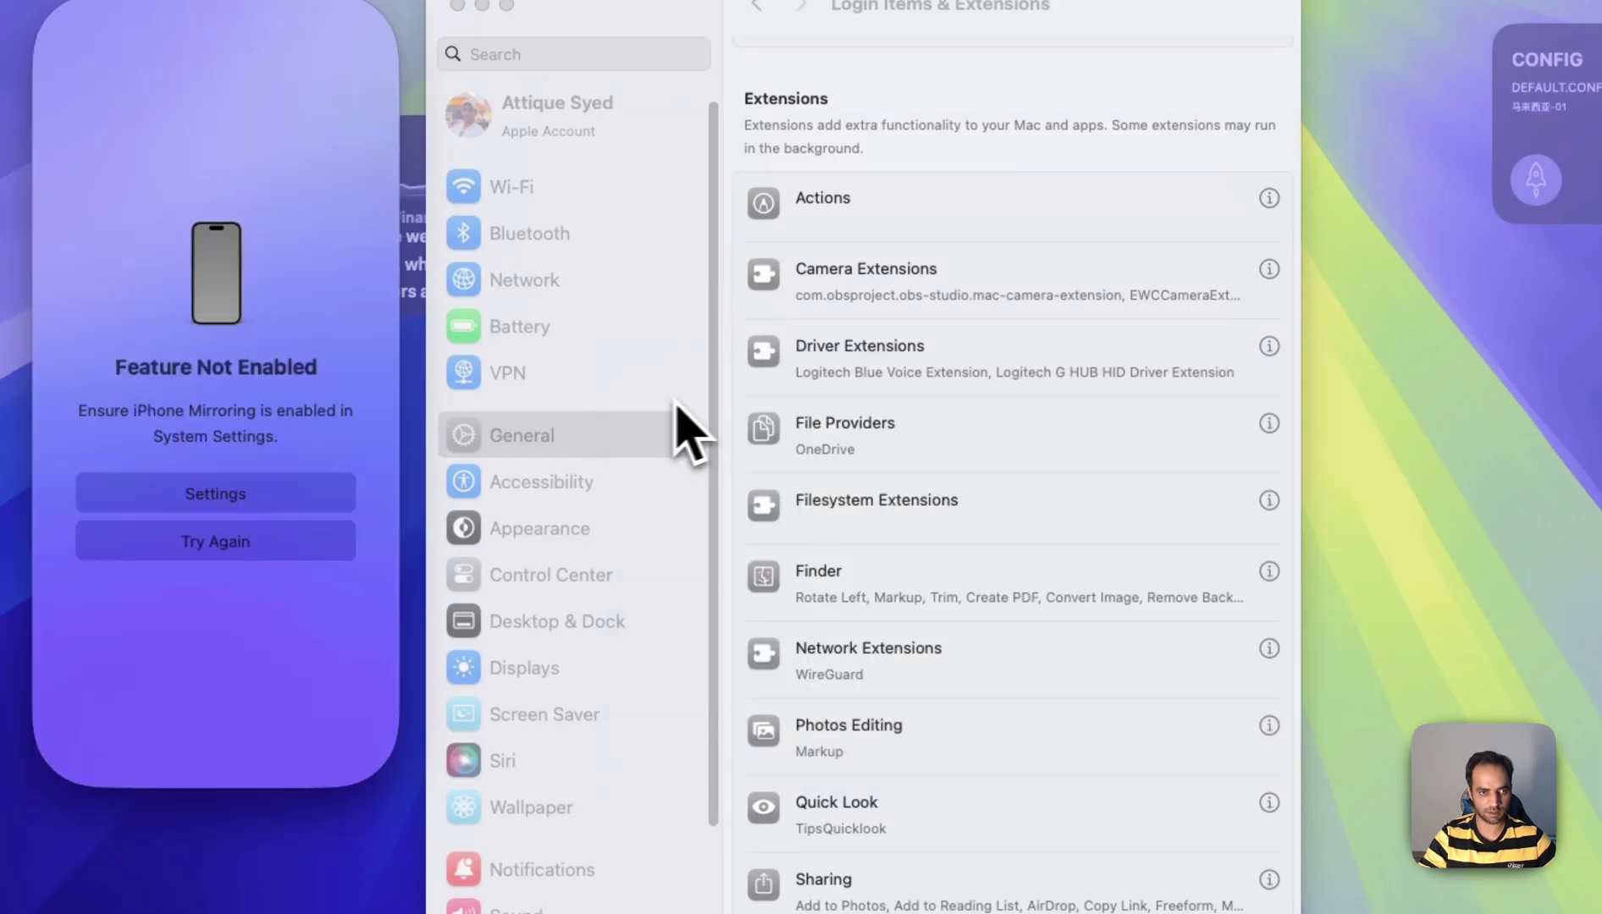
pyautogui.click(303, 498)
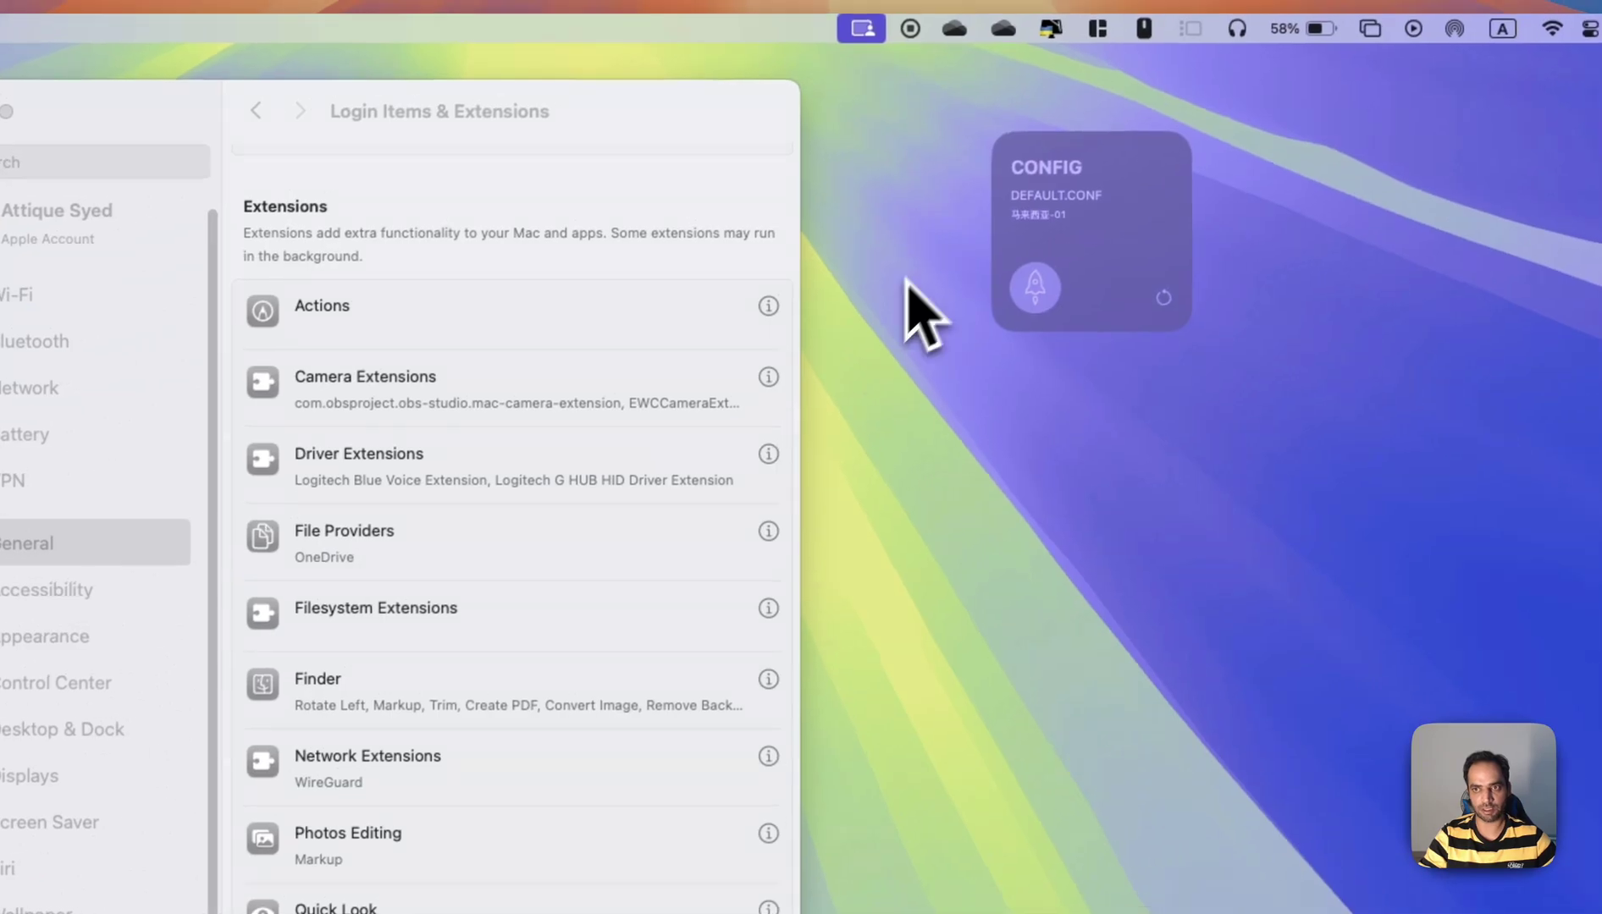
pyautogui.click(1126, 214)
pyautogui.click(21, 546)
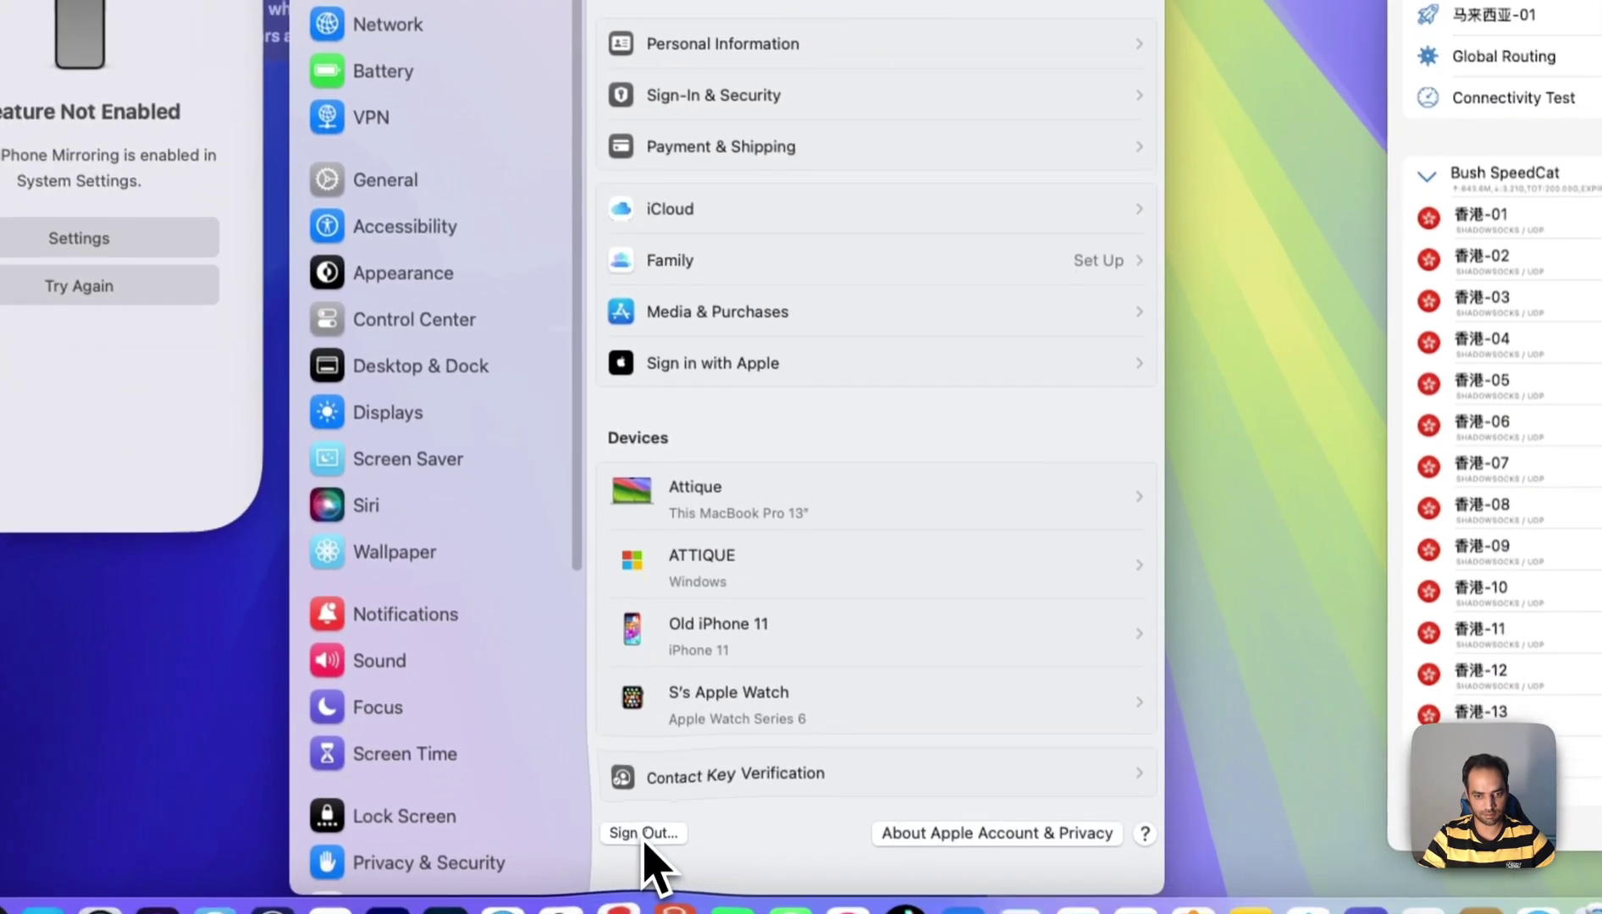
# - Sign out keeping an iCloud copy, quit iPhone Mirroring and other apps, then reopen Apple Account sign-in
pyautogui.click(654, 858)
pyautogui.click(938, 465)
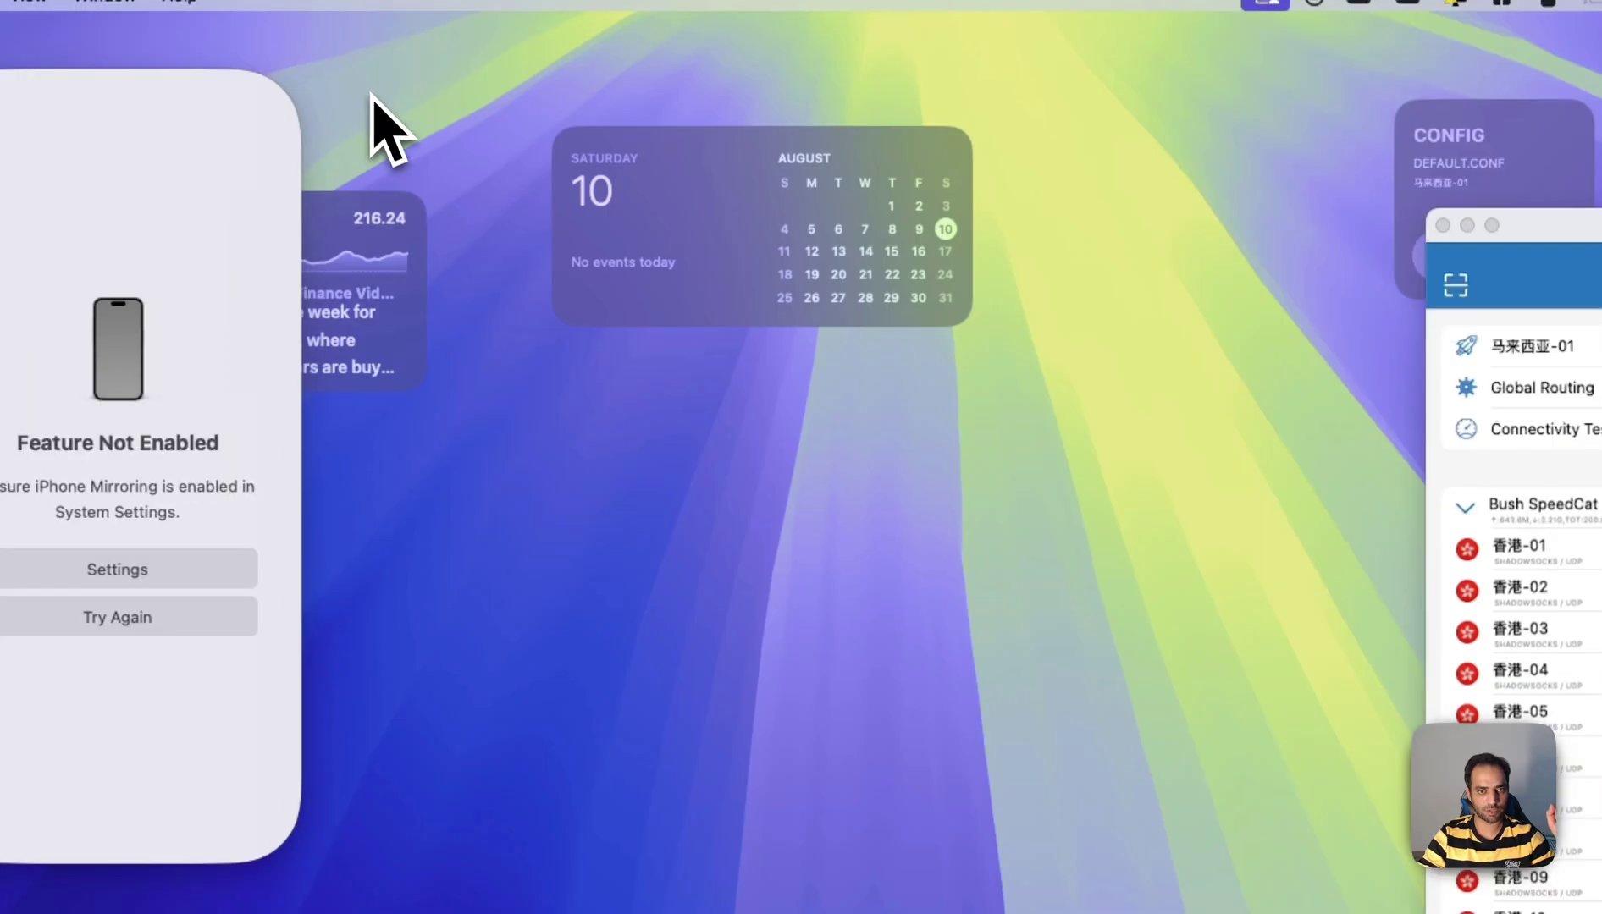
pyautogui.press('super+Tab')
pyautogui.press('super+q')
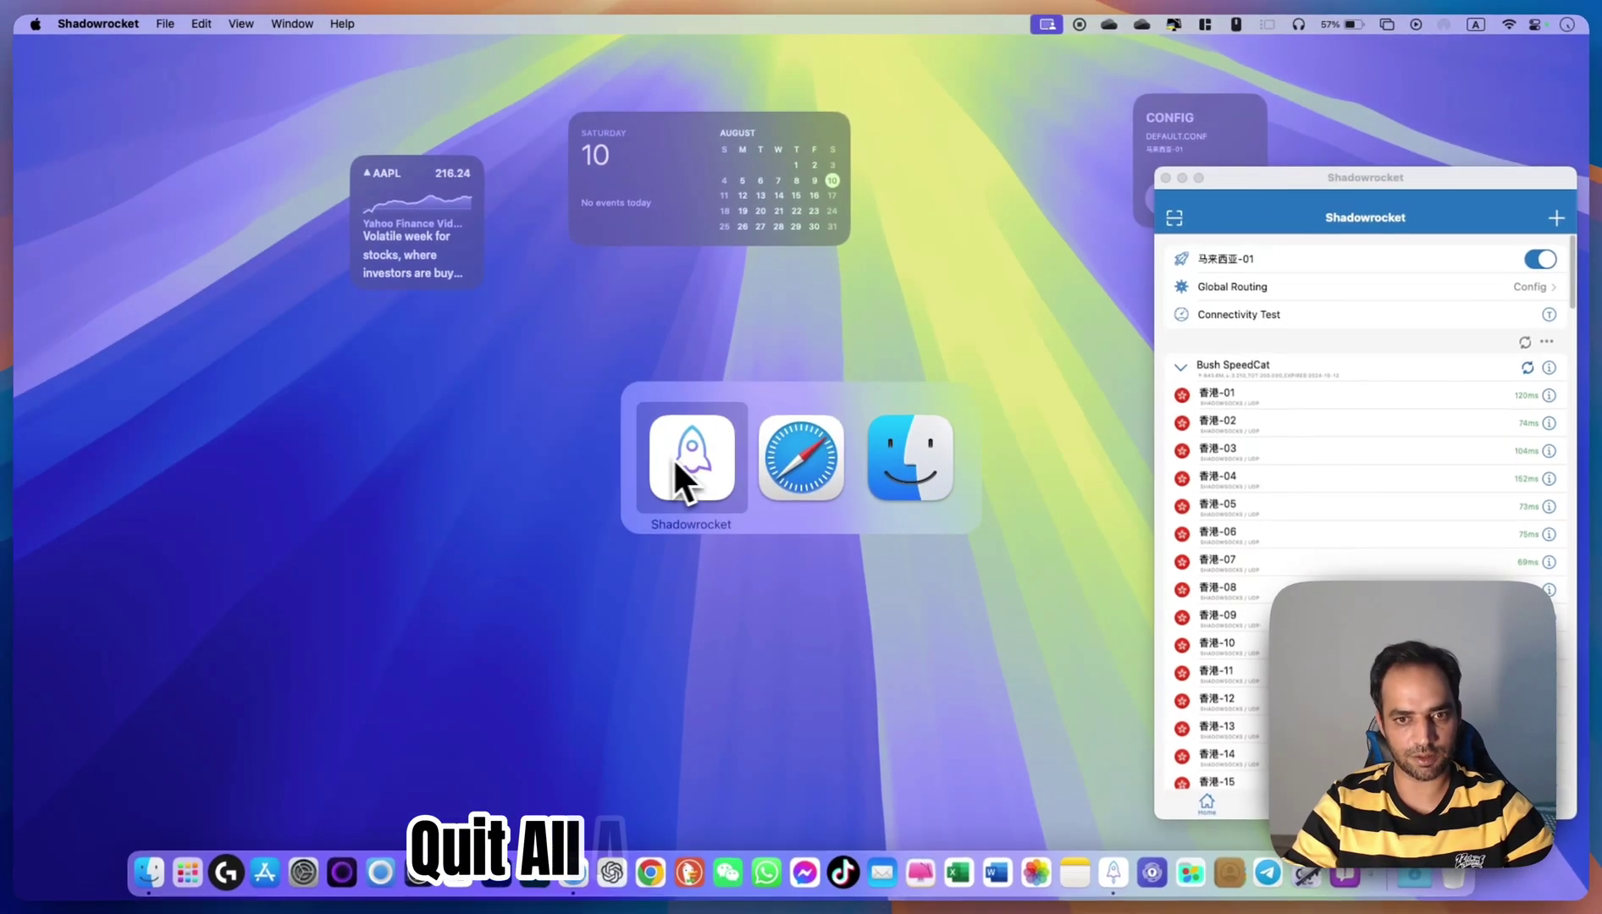
pyautogui.press('super+Tab')
pyautogui.press('super+Tab')
pyautogui.press('super+Tab')
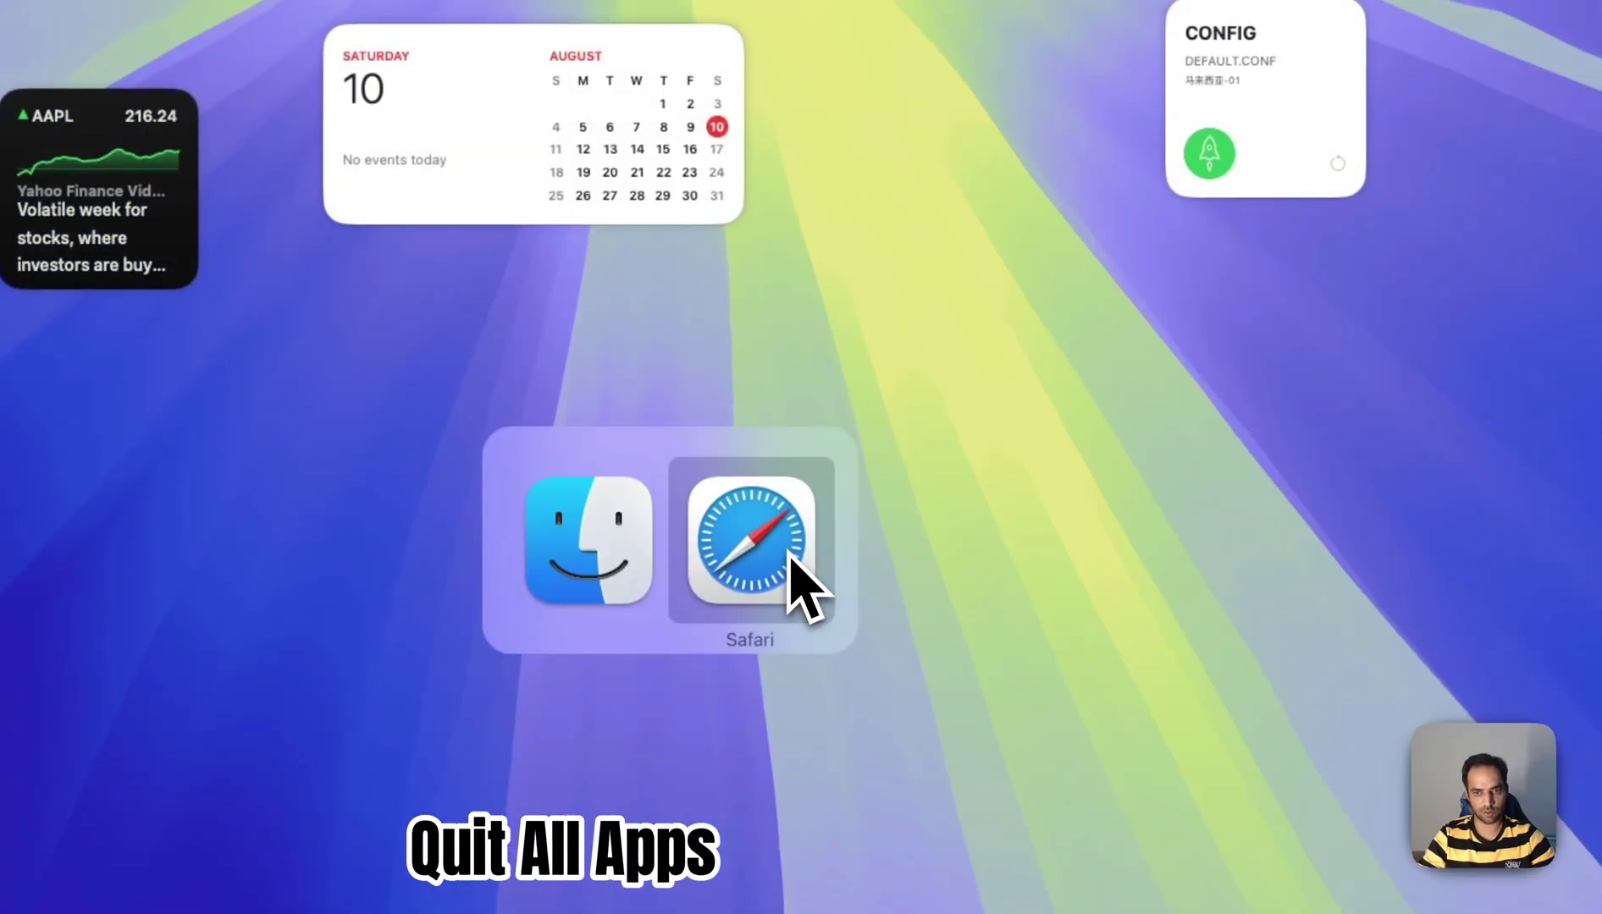
pyautogui.press('super+q')
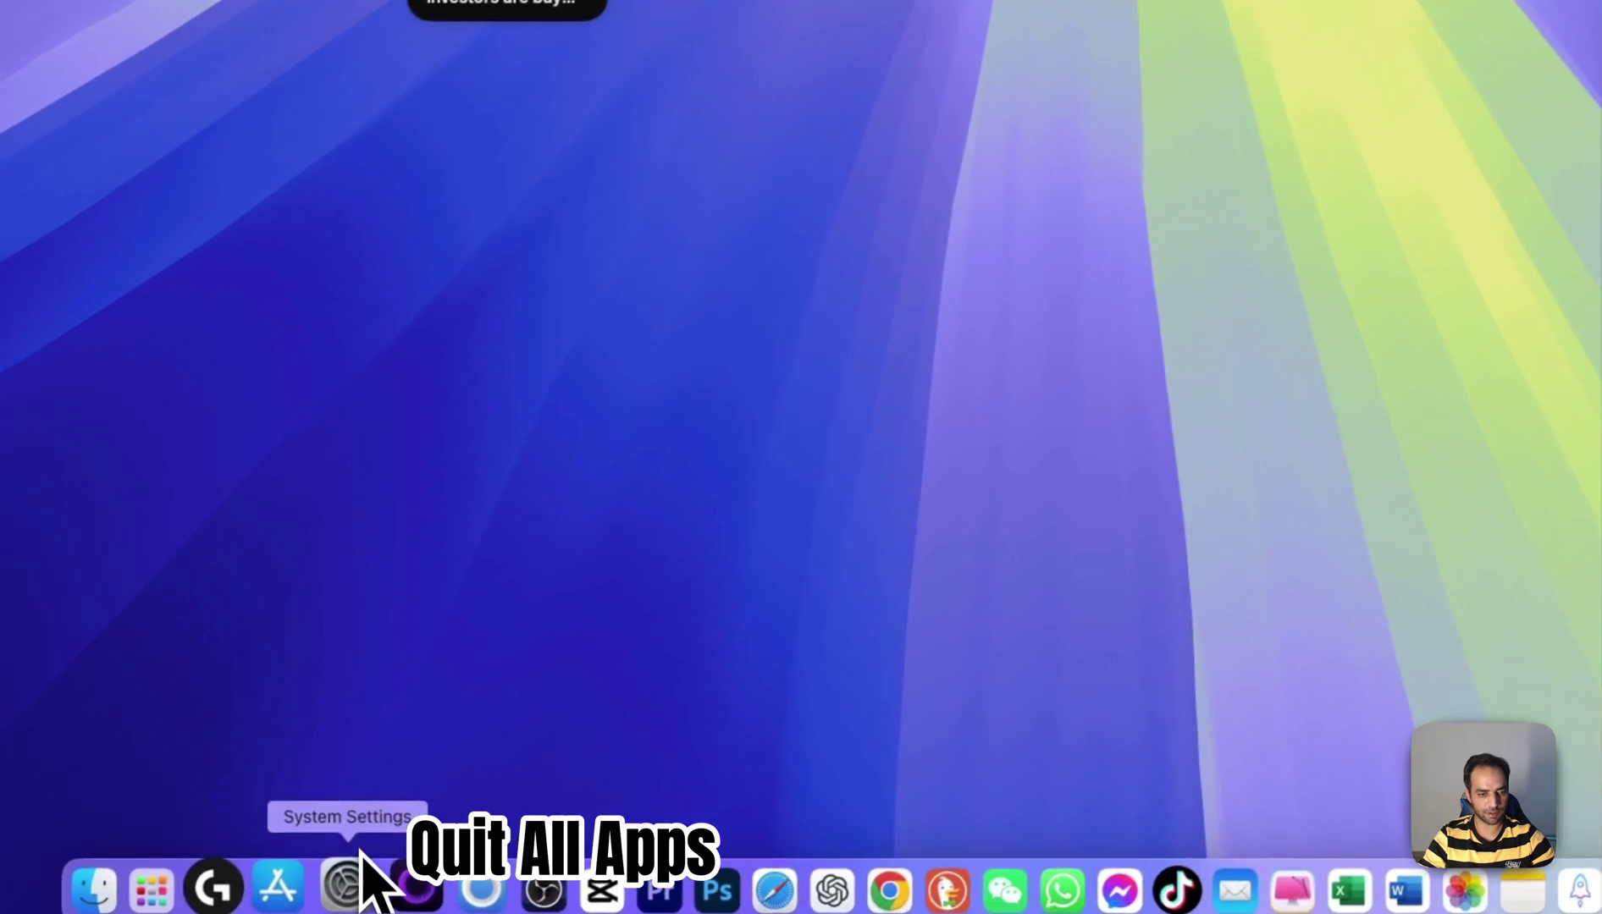
pyautogui.click(368, 877)
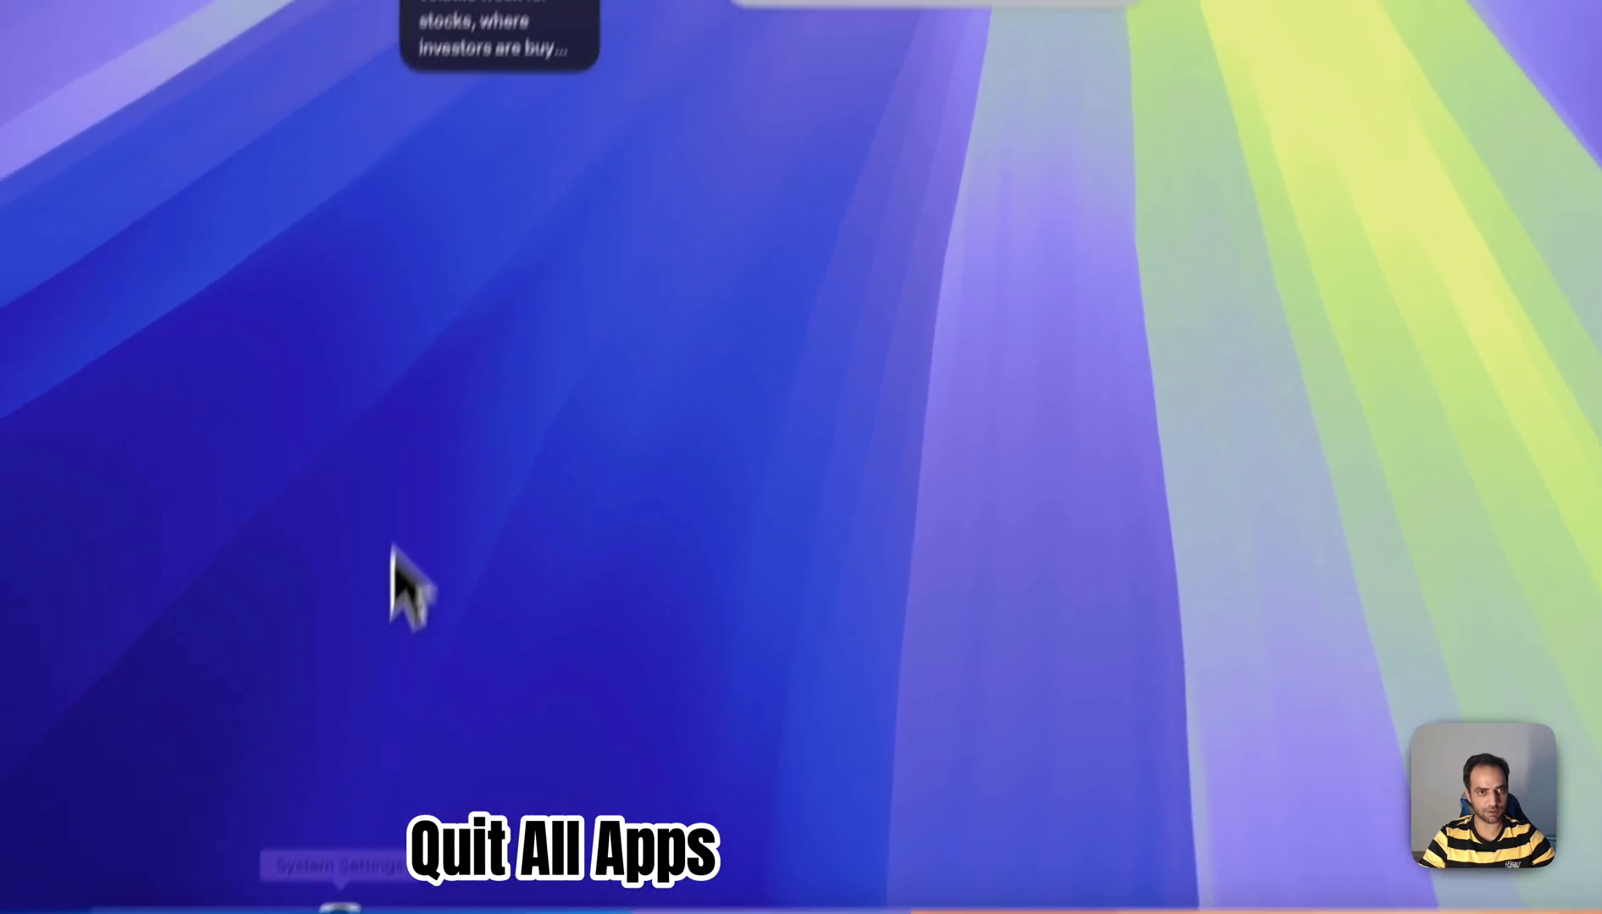
pyautogui.click(531, 161)
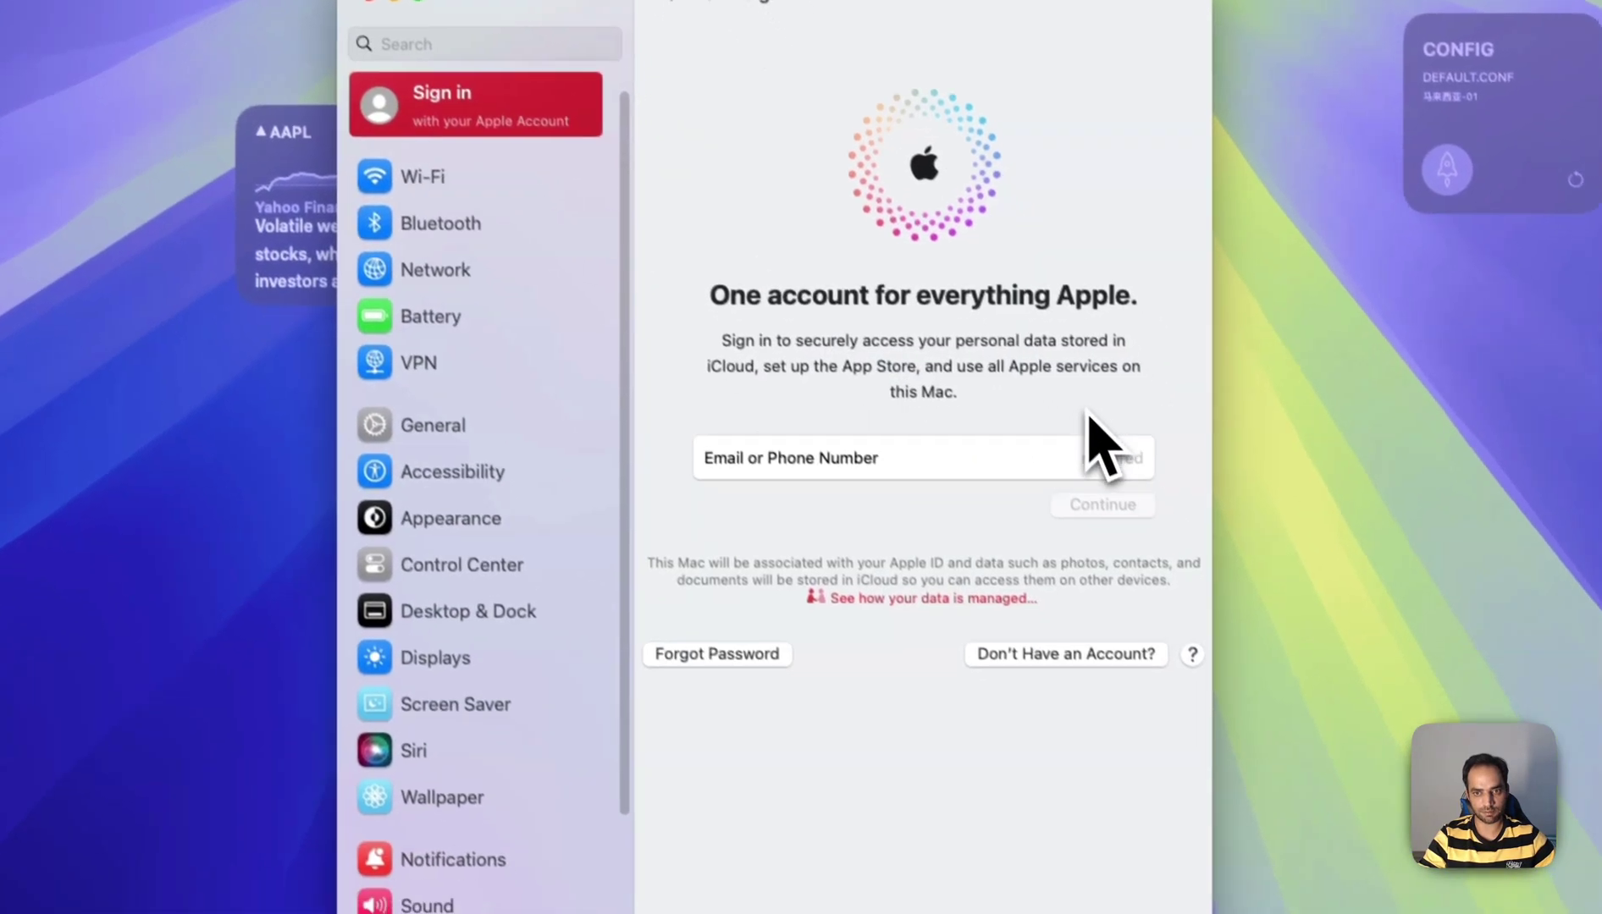
# - Sign back into the Apple Account by entering the account e-mail and password
pyautogui.click(1074, 419)
pyautogui.press('super+v')
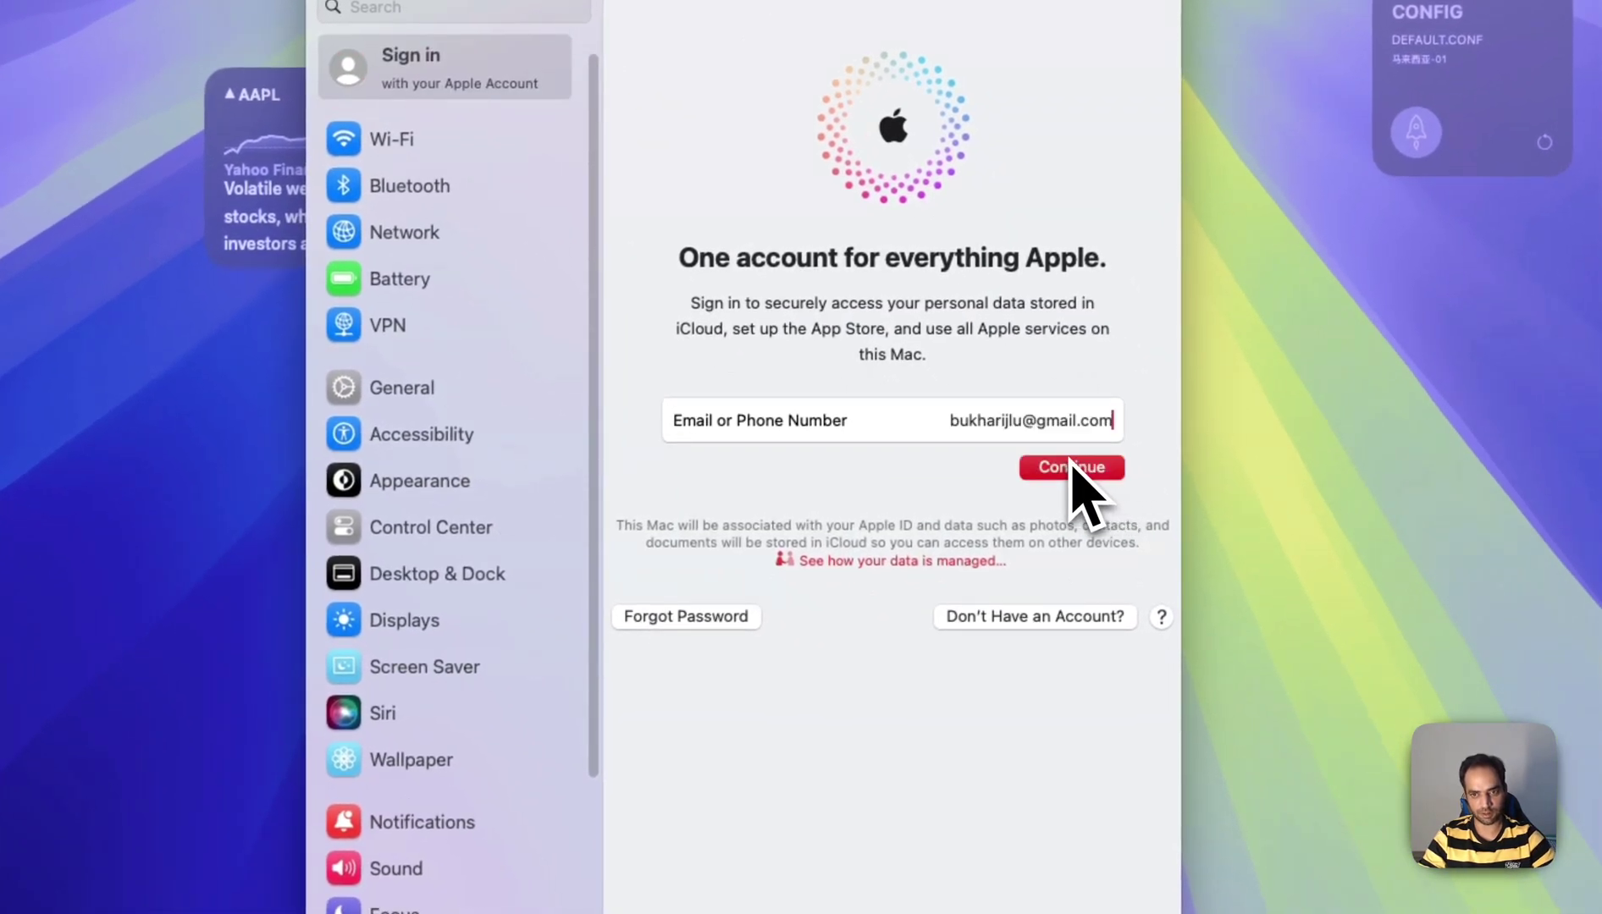
pyautogui.click(1078, 472)
pyautogui.press('super+v')
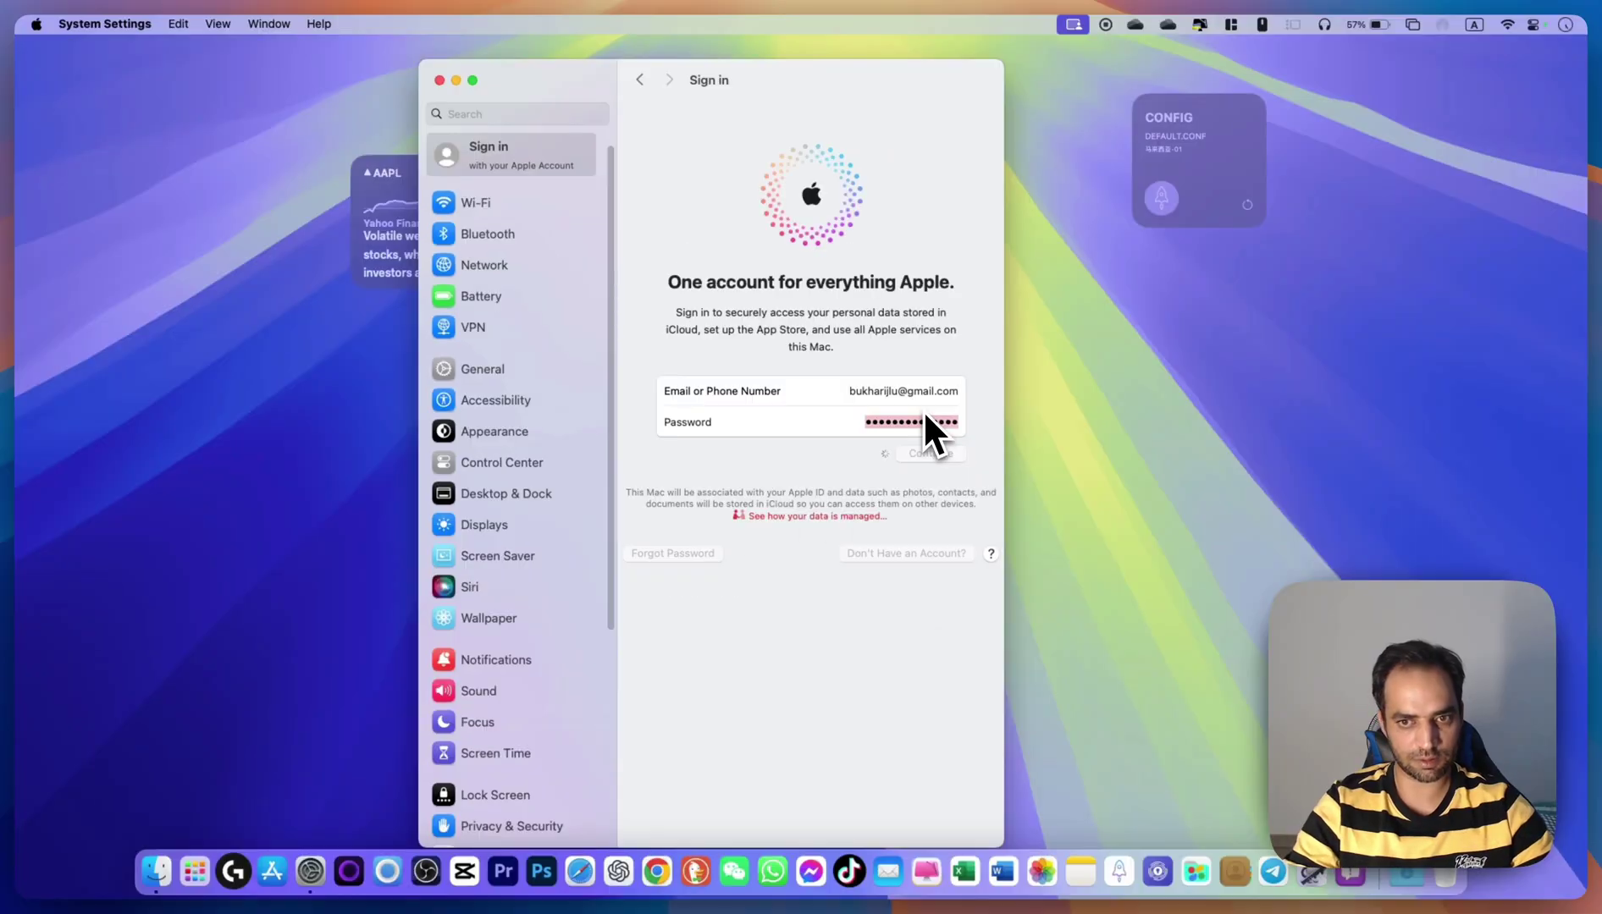
pyautogui.press('Return')
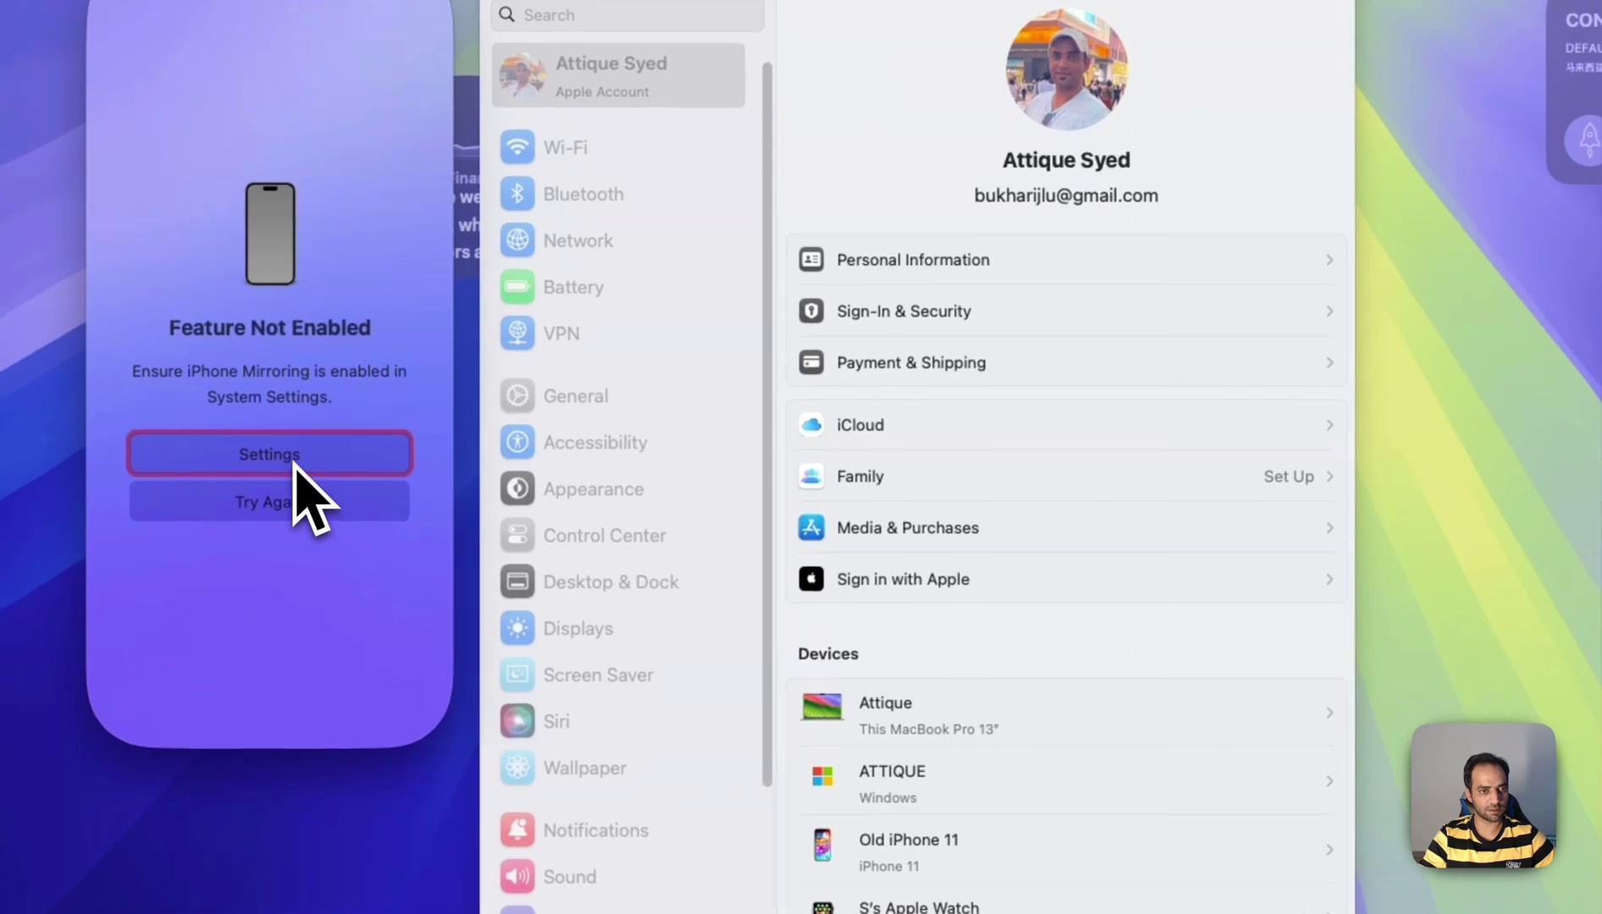
pyautogui.click(213, 480)
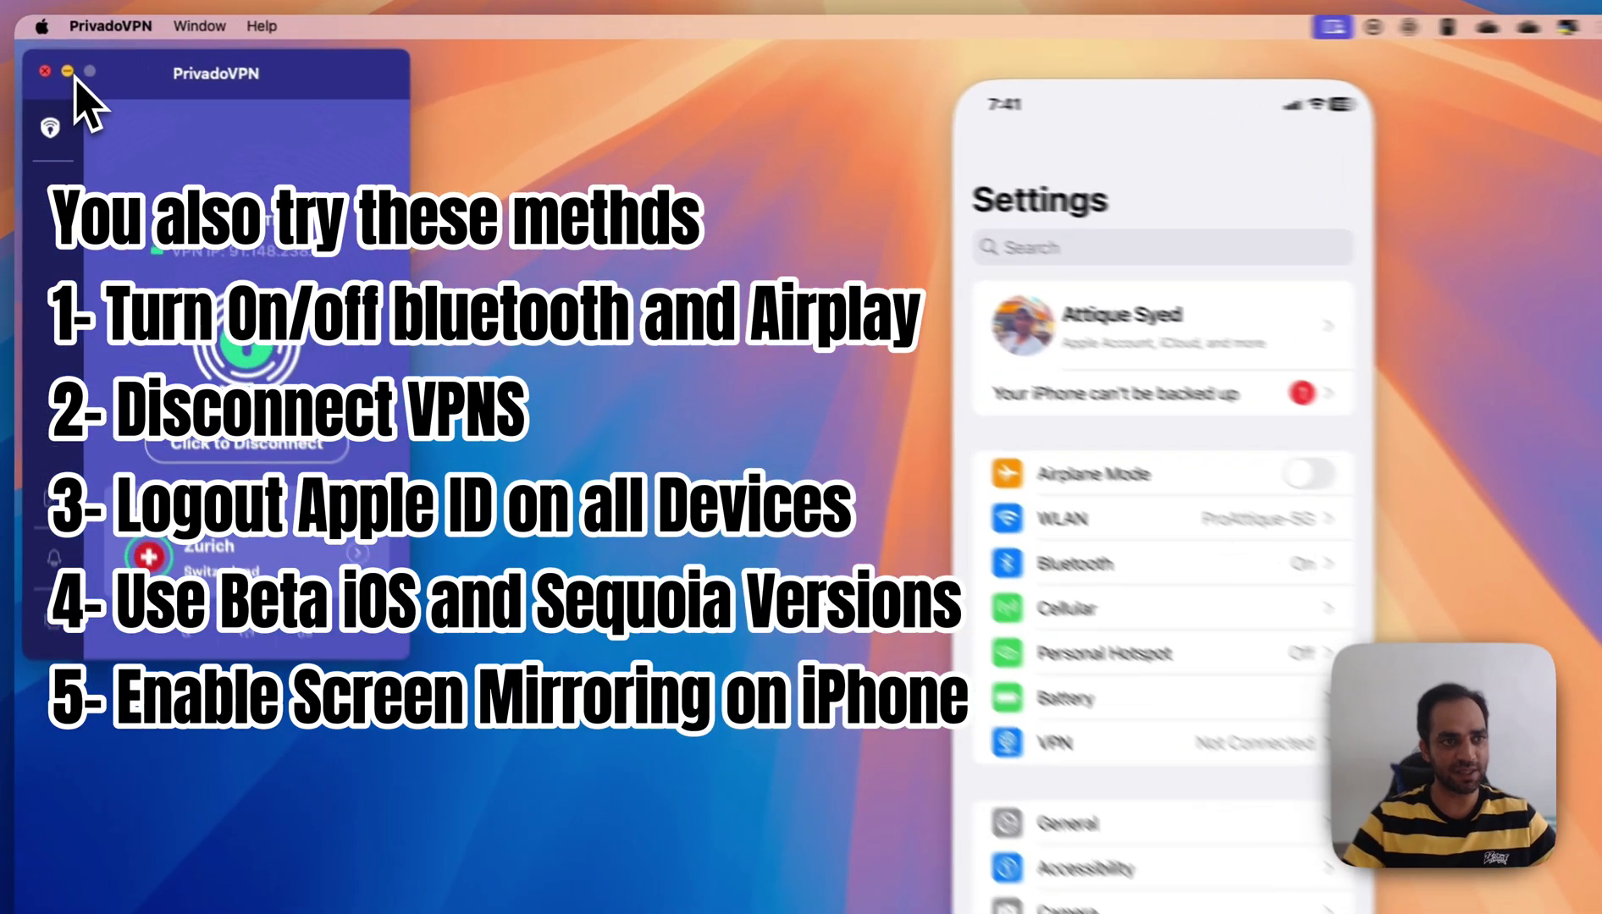
# - Minimize the PrivadoVPN window to reveal the mirrored iPhone's Software Update page
pyautogui.click(56, 59)
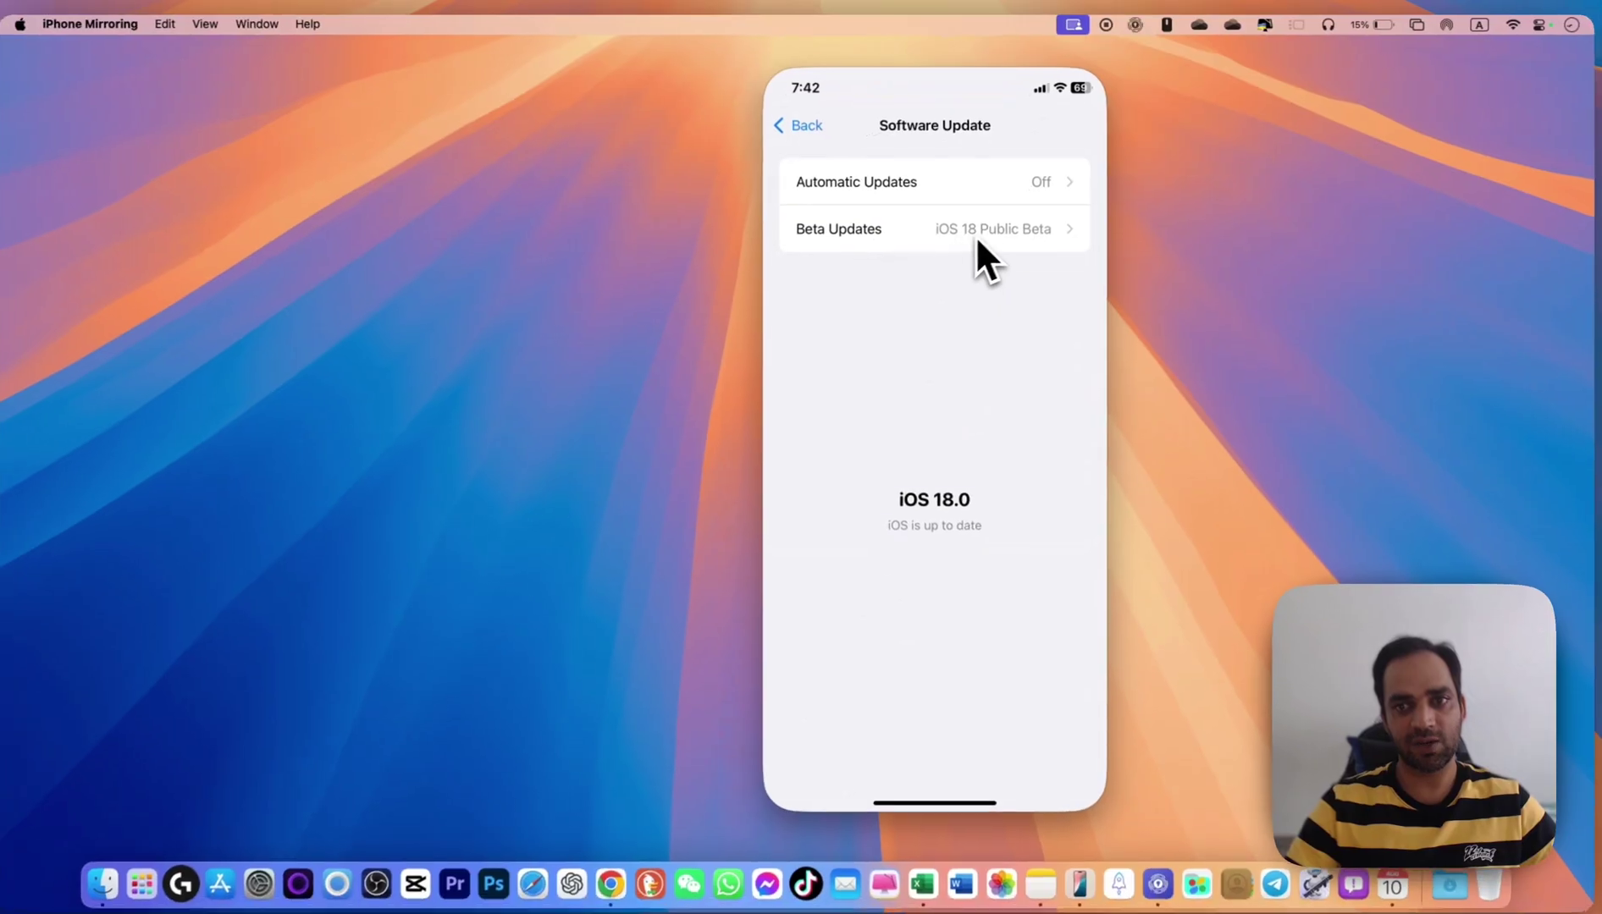
# - On the mirrored iPhone, go back to Settings and open General > AirPlay & Continuity
pyautogui.click(778, 130)
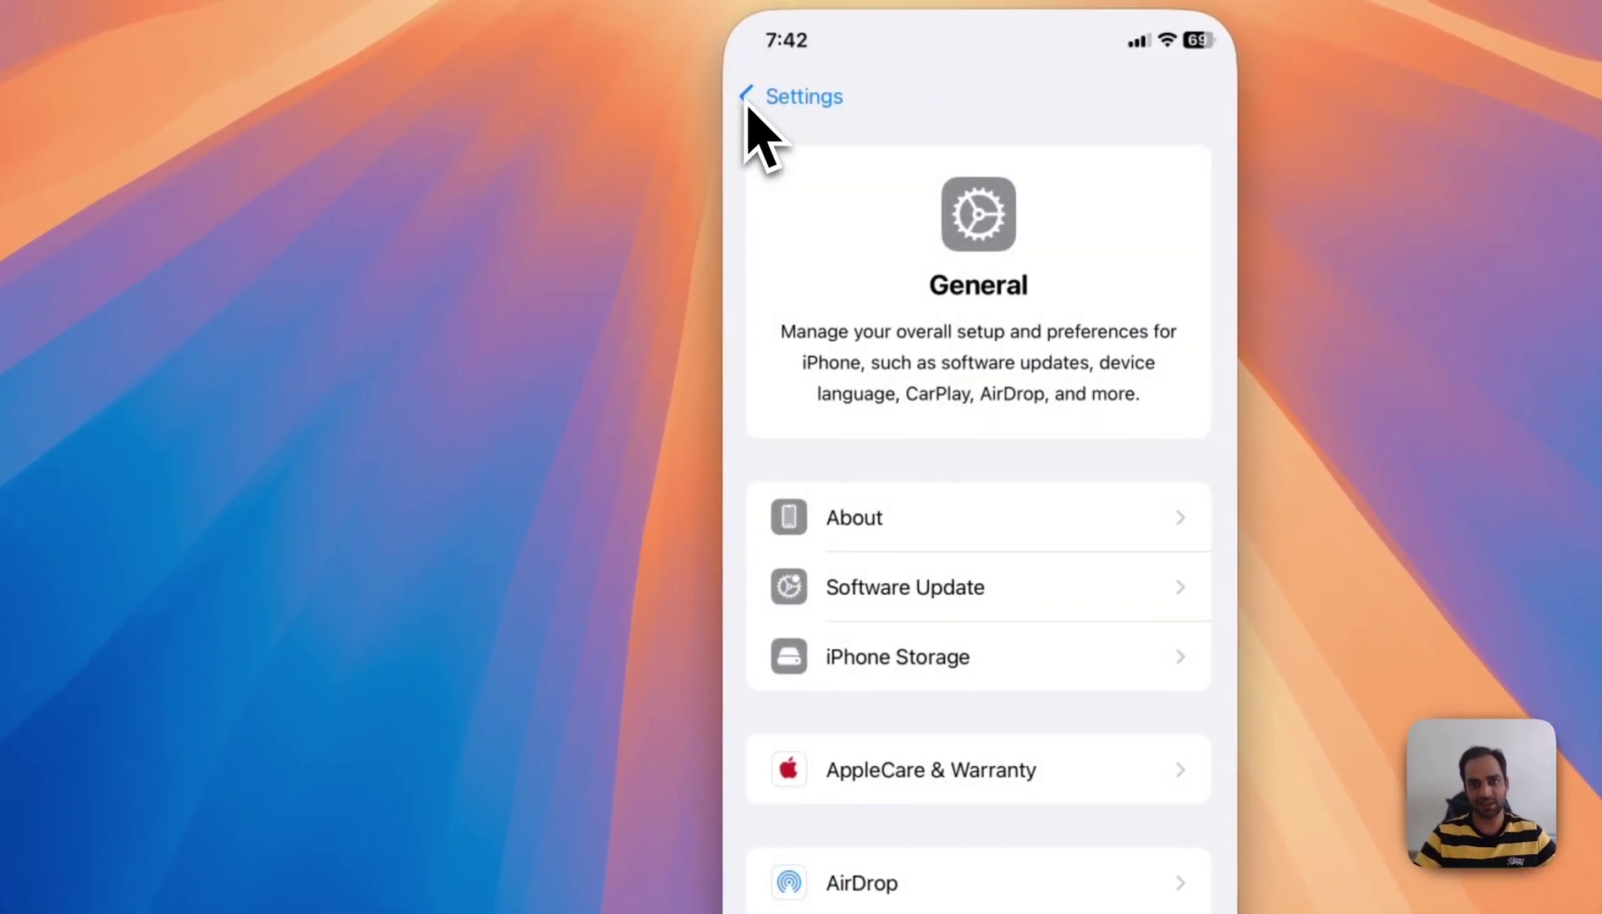
pyautogui.click(756, 118)
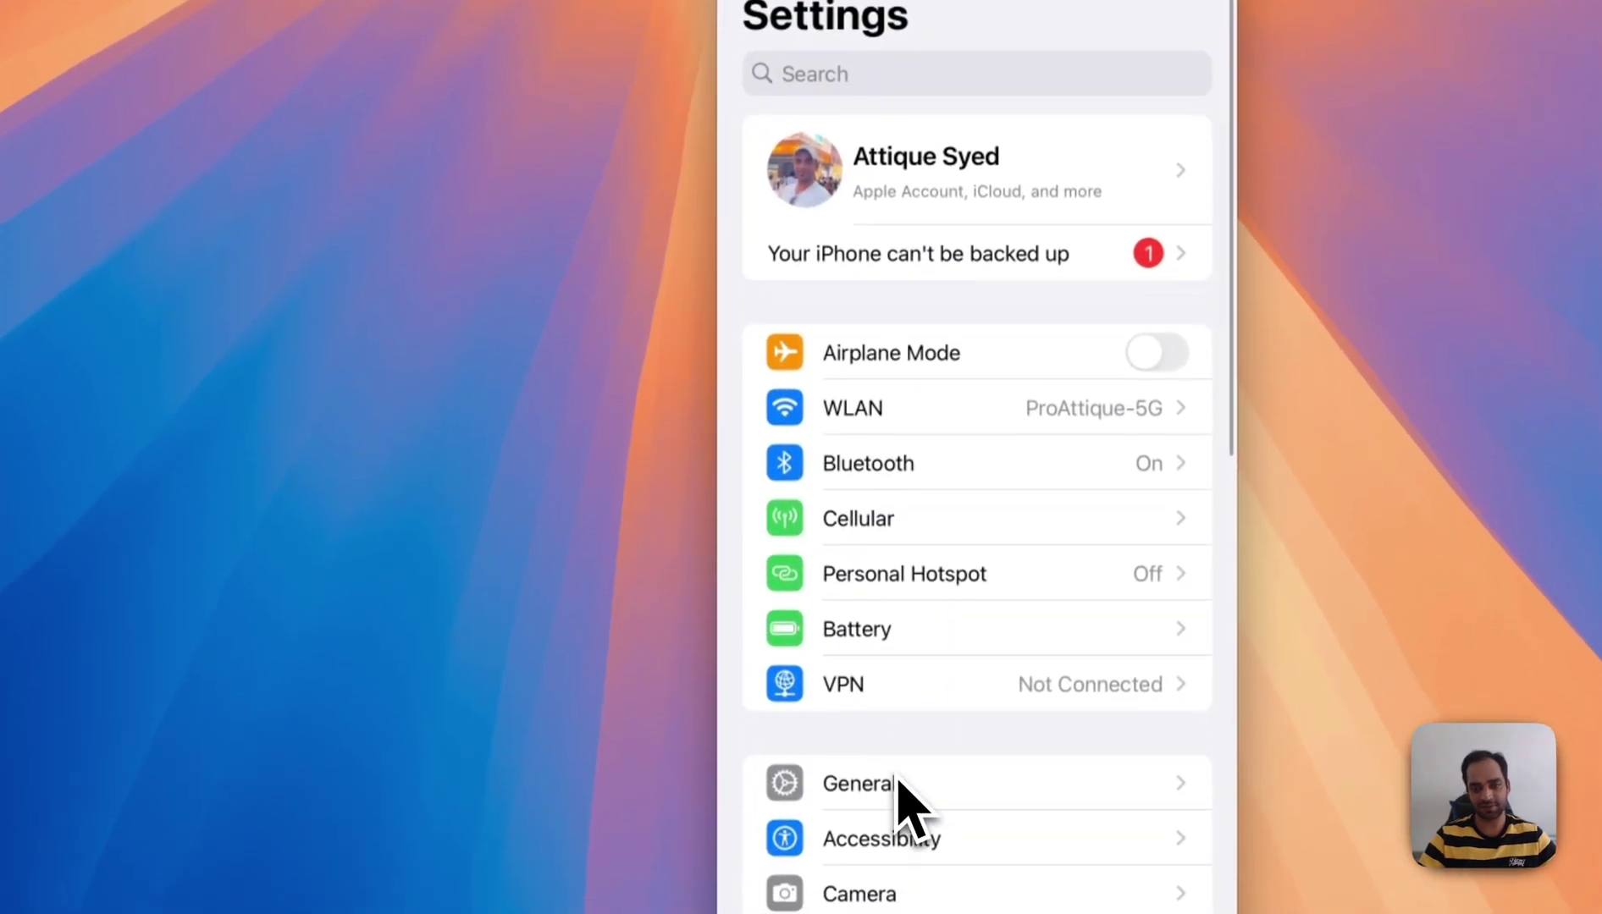
pyautogui.click(894, 894)
pyautogui.click(932, 804)
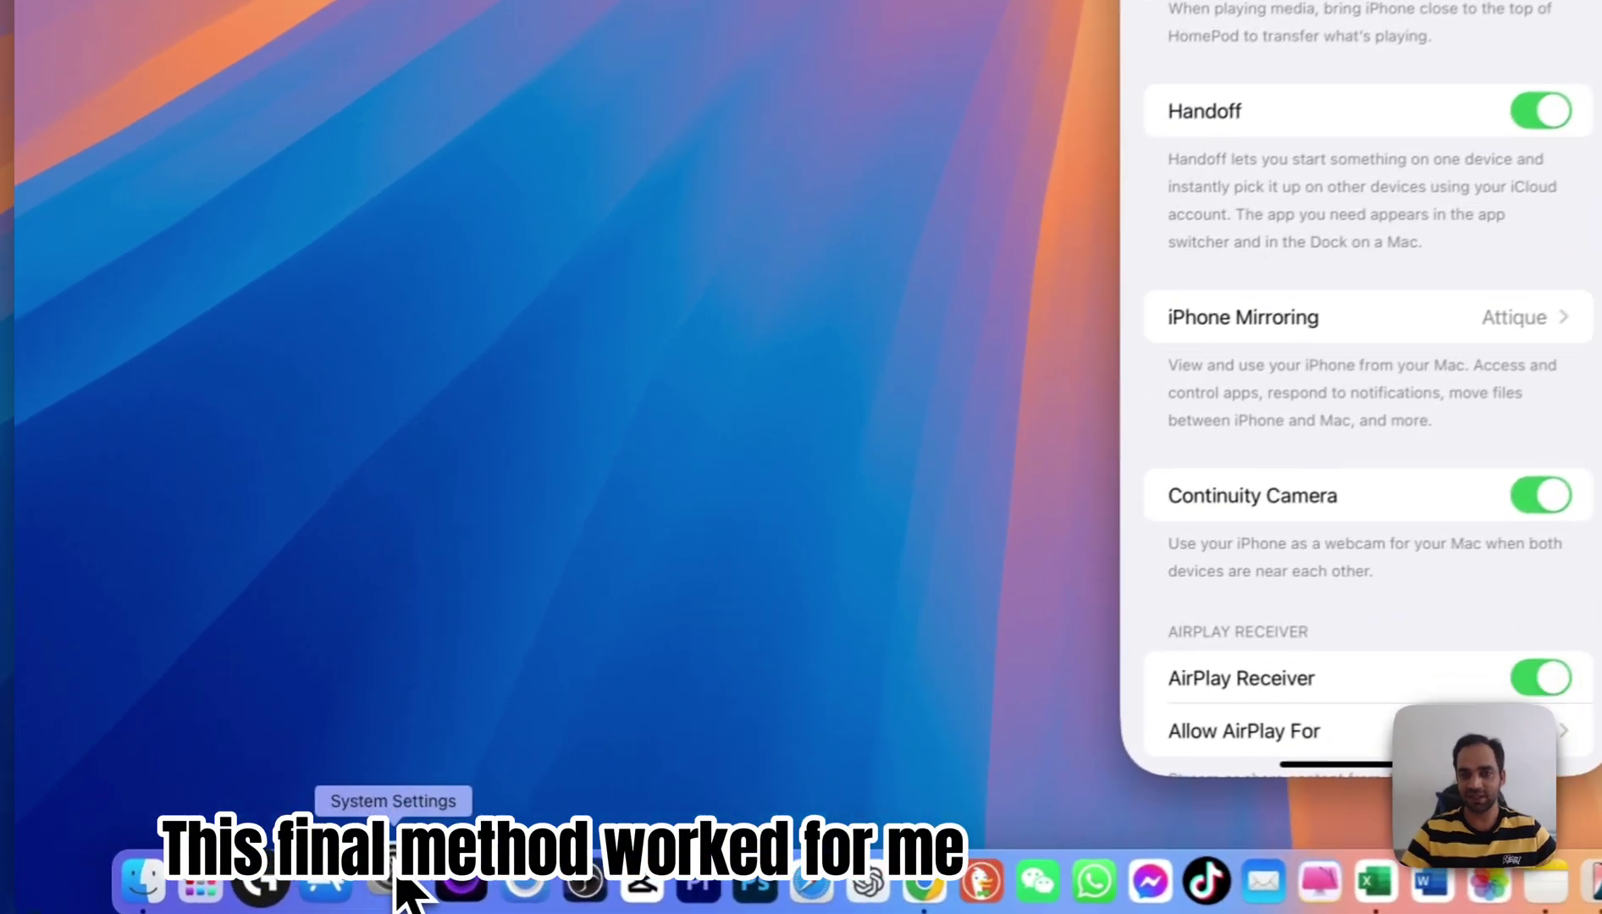
# - Open System Settings, shift its window right, and go to Network > Firewall
pyautogui.click(272, 872)
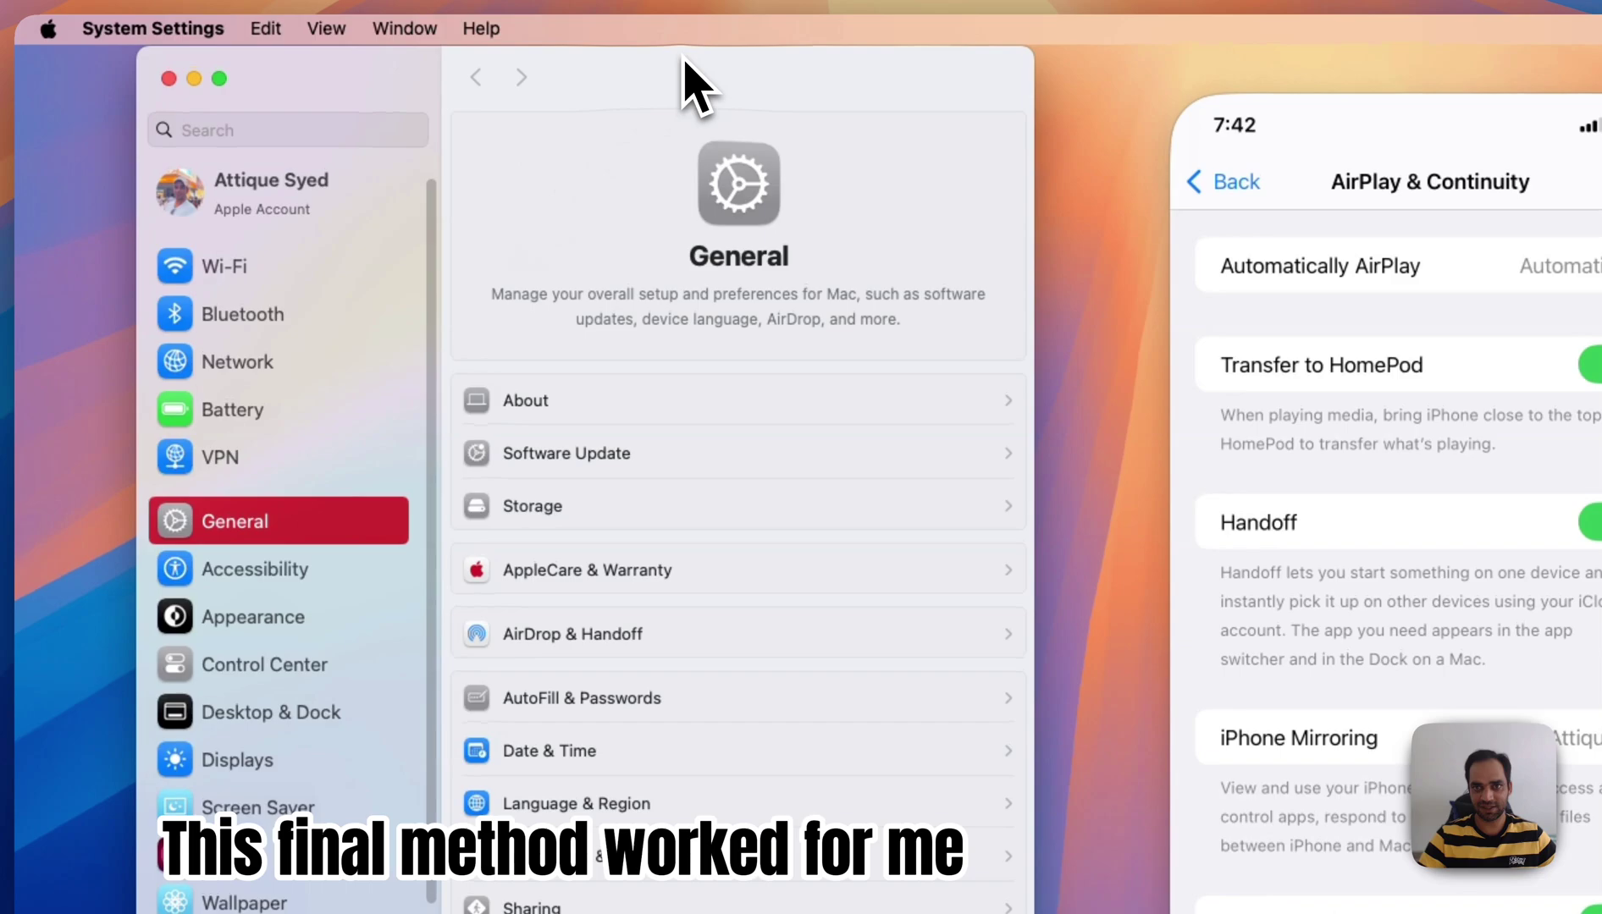
pyautogui.moveTo(697, 34); pyautogui.dragTo(809, 33)
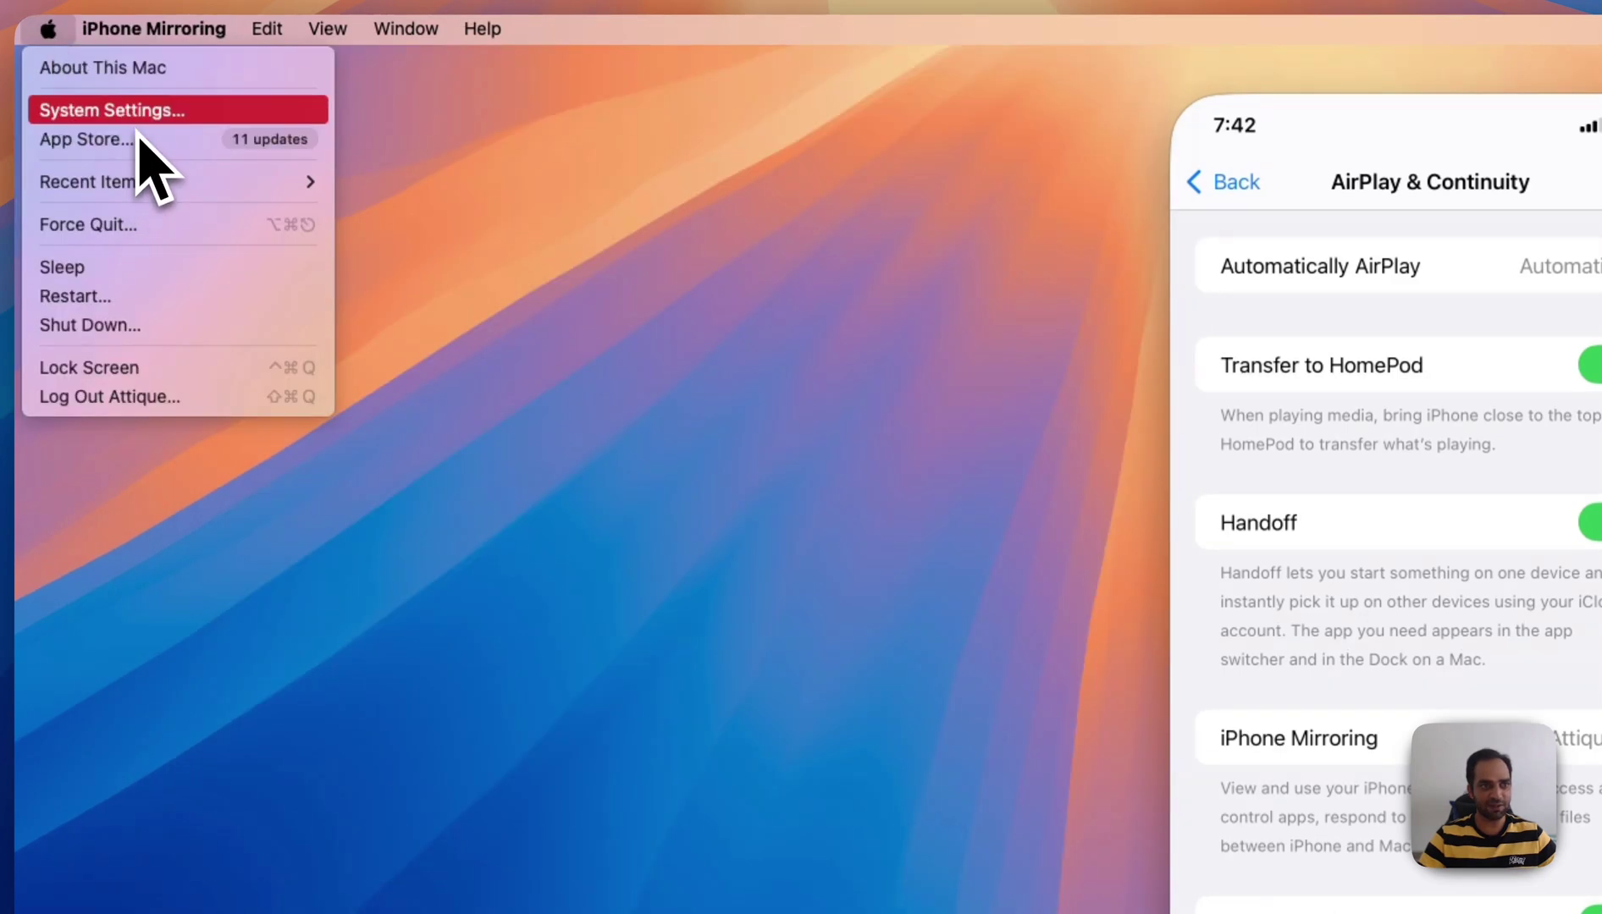
pyautogui.click(135, 114)
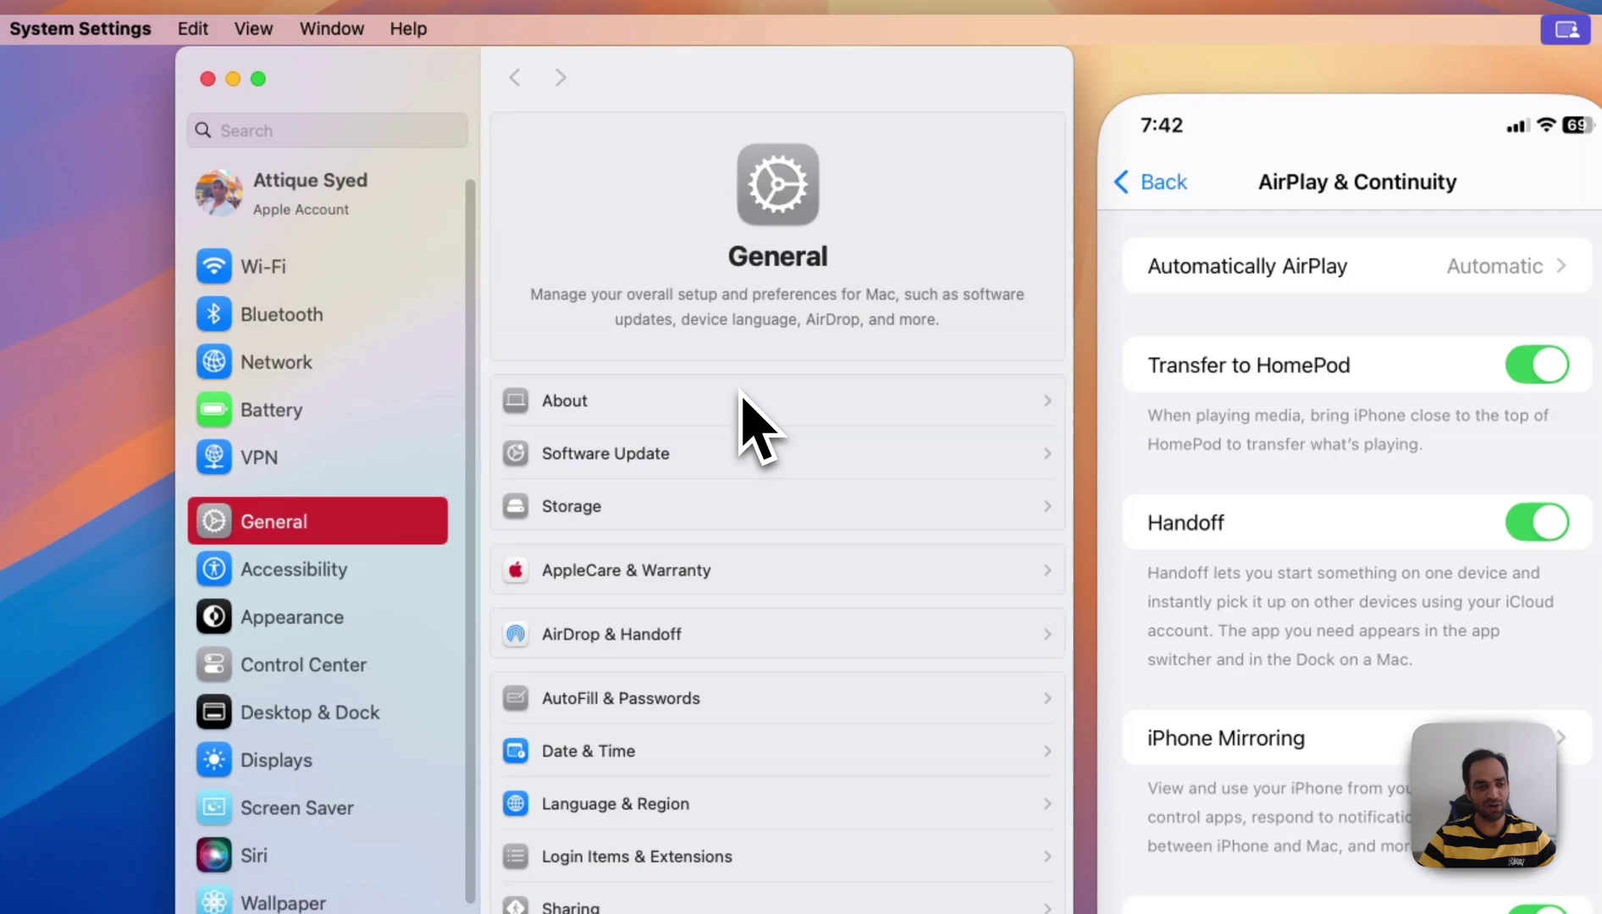
pyautogui.click(307, 359)
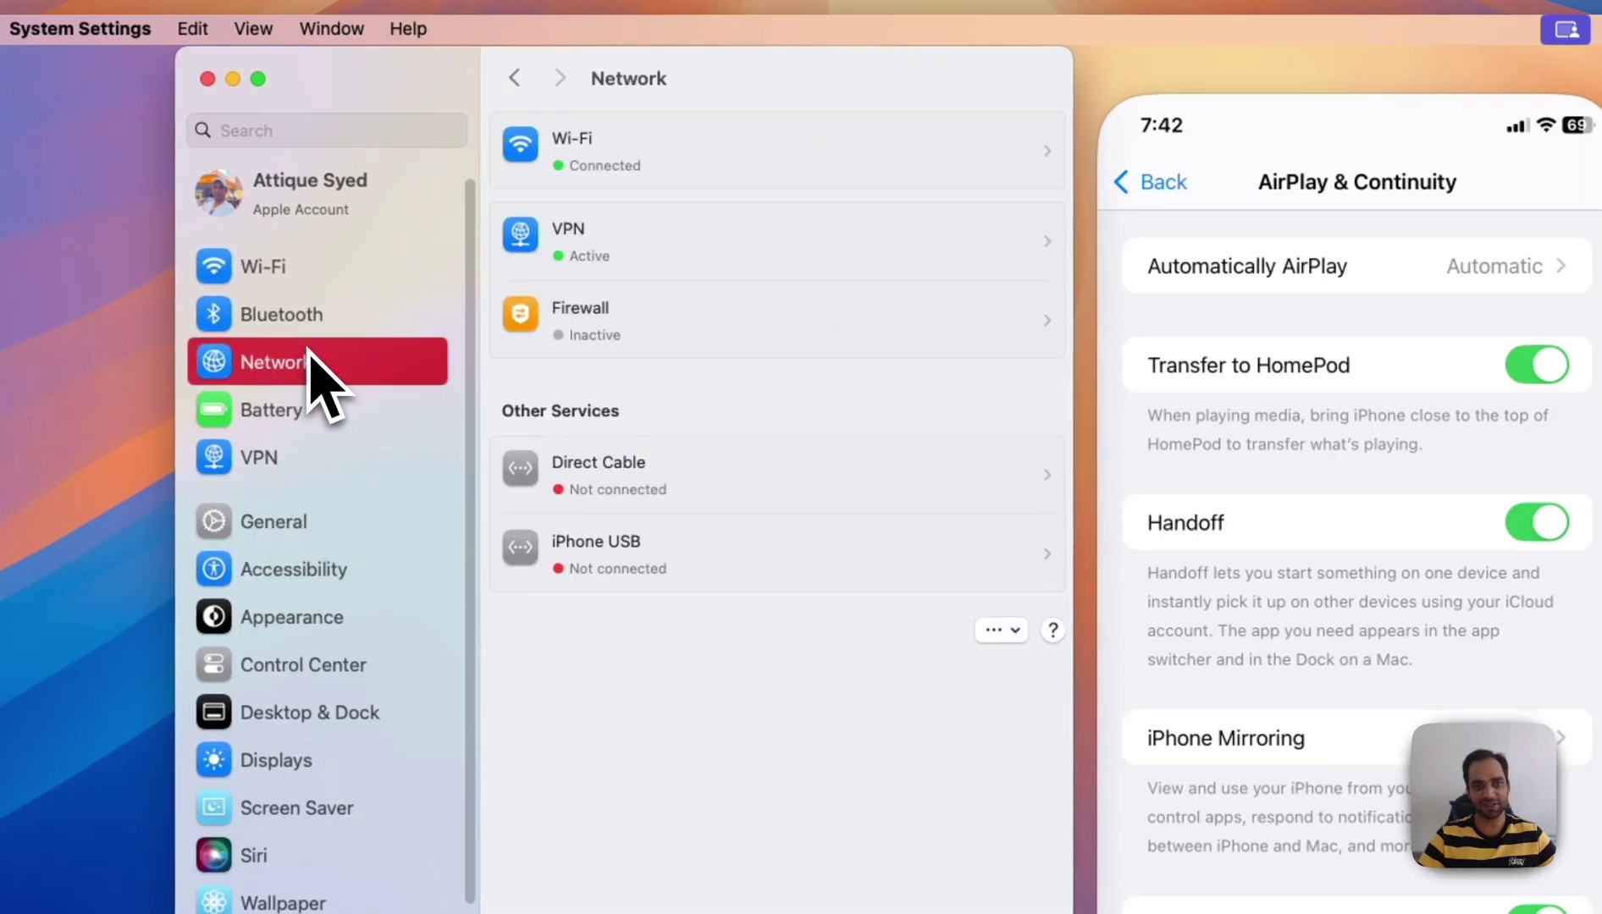
pyautogui.click(671, 298)
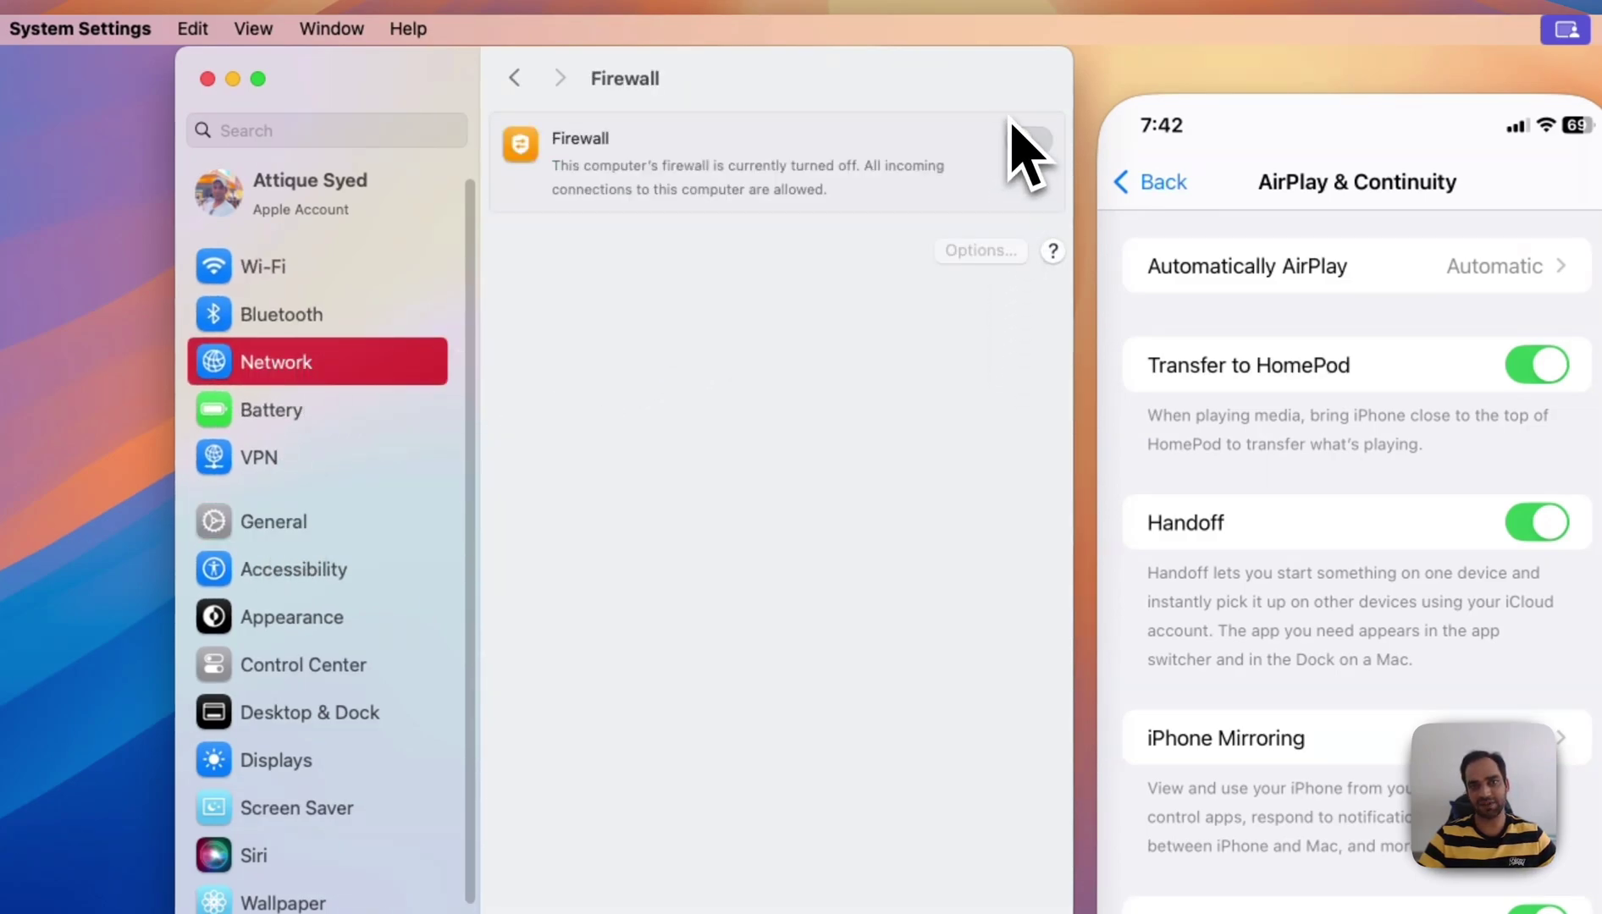
# - Toggle the Firewall switch on and off, leave it off, and return to Network
pyautogui.click(1038, 141)
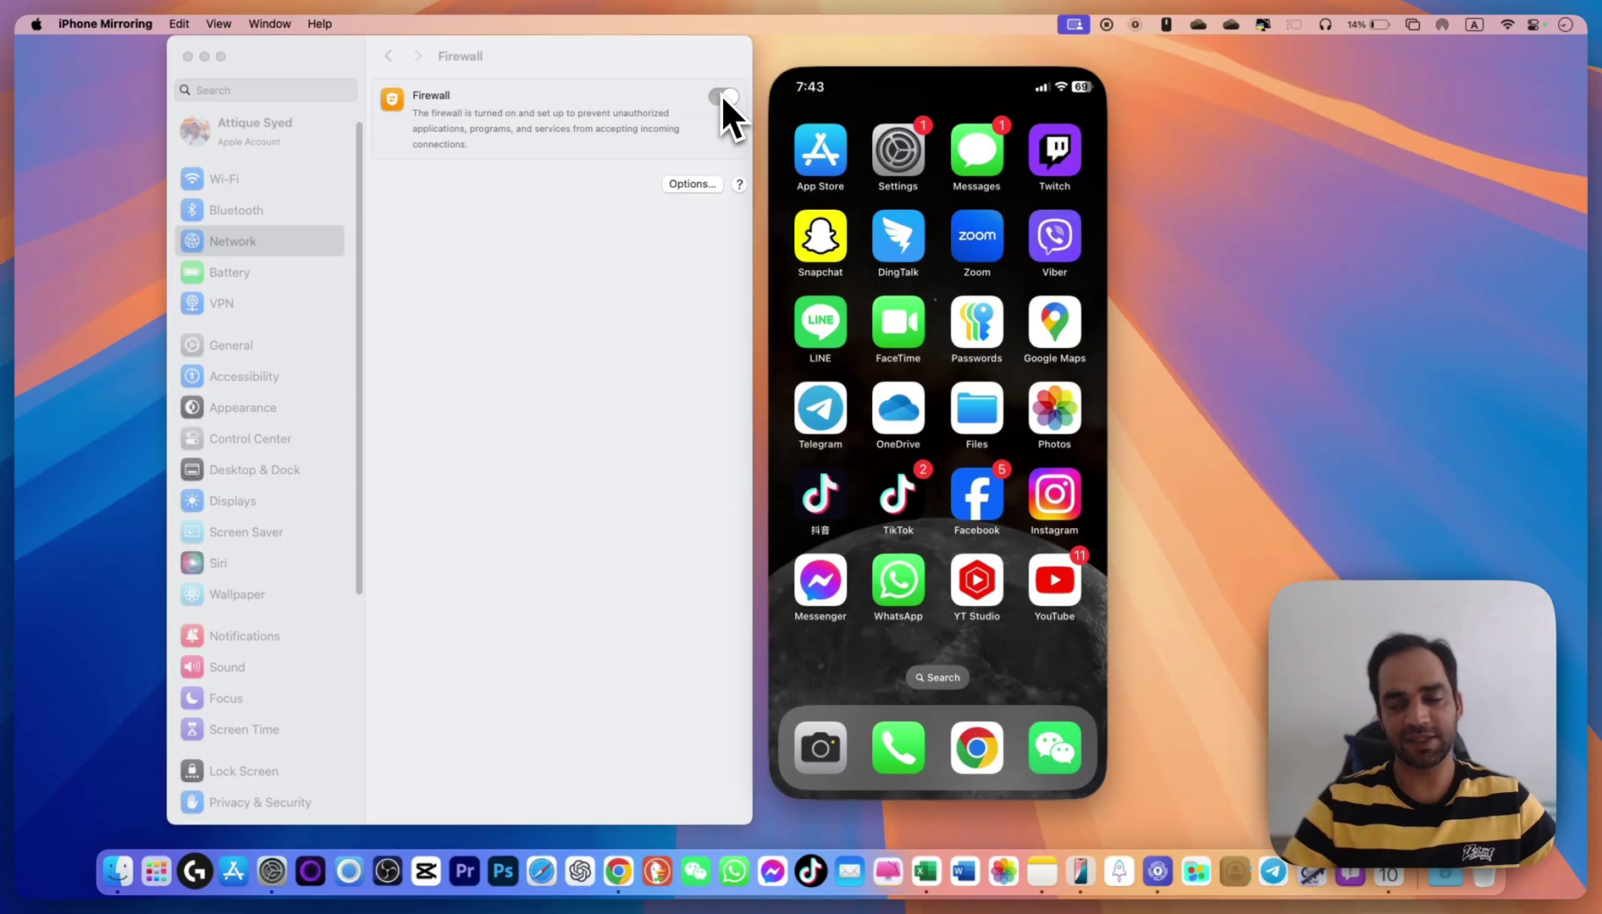
pyautogui.click(725, 100)
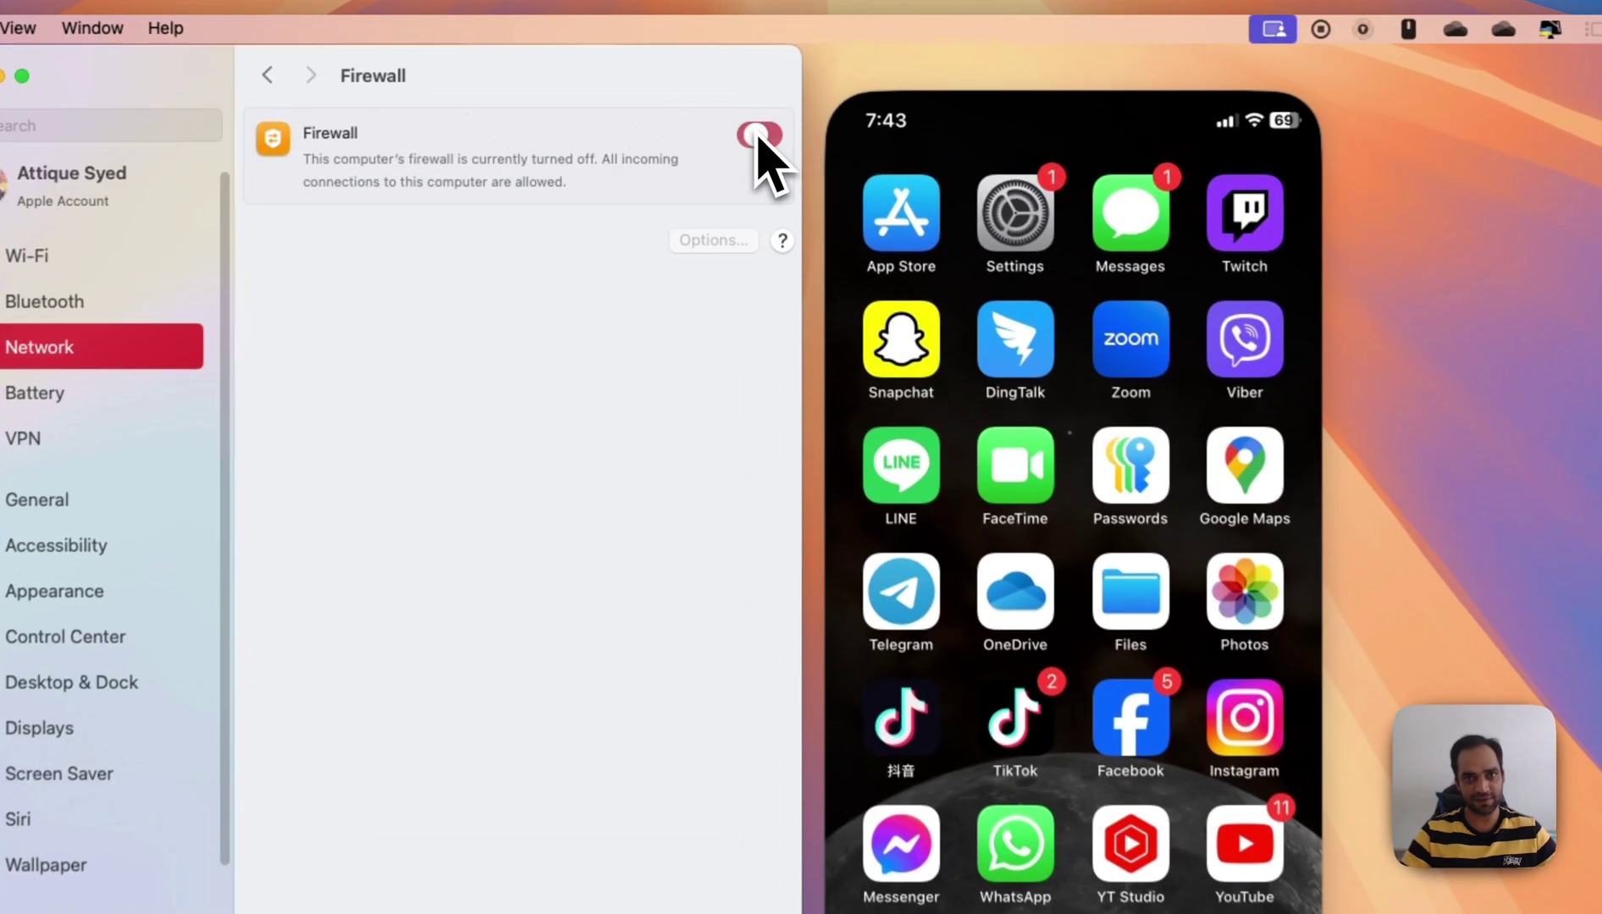
pyautogui.click(729, 101)
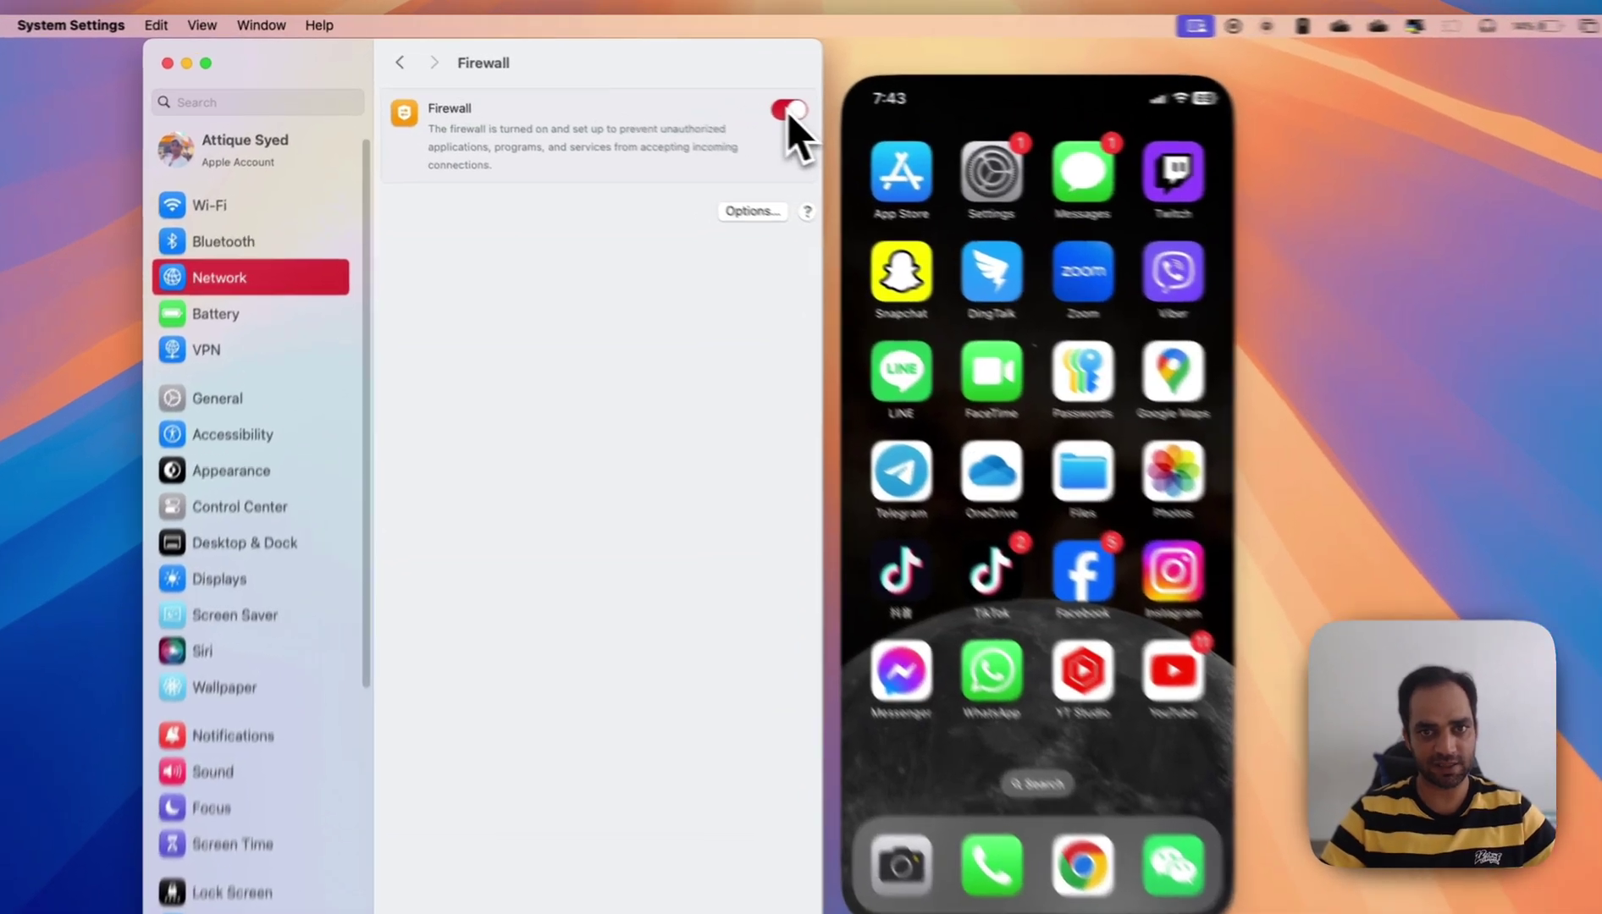
pyautogui.click(722, 96)
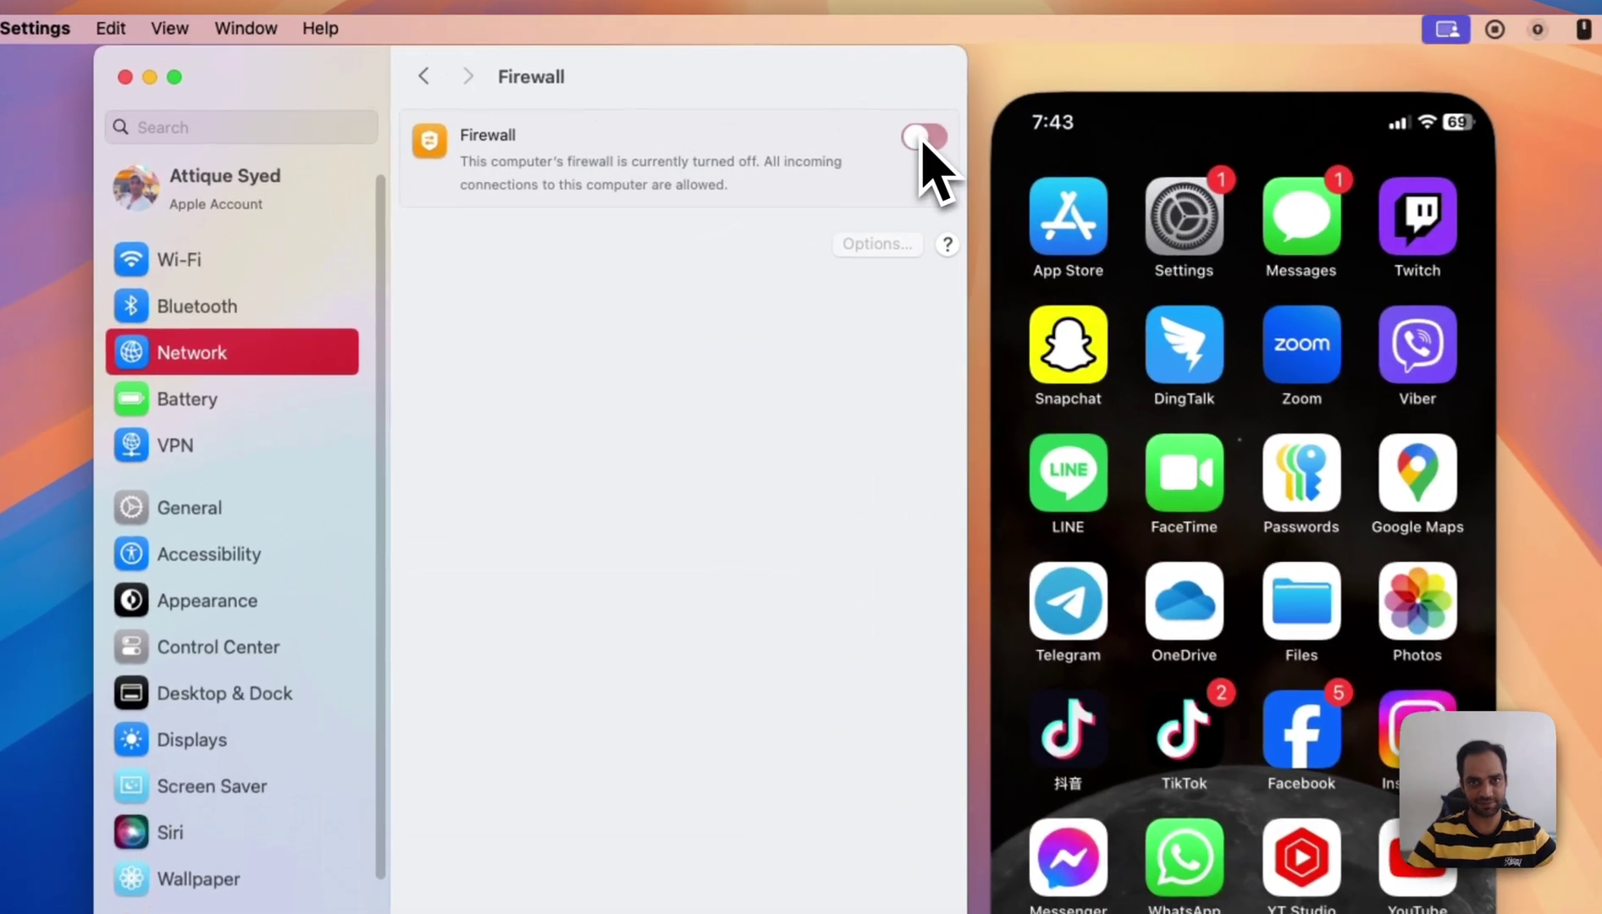
pyautogui.click(428, 78)
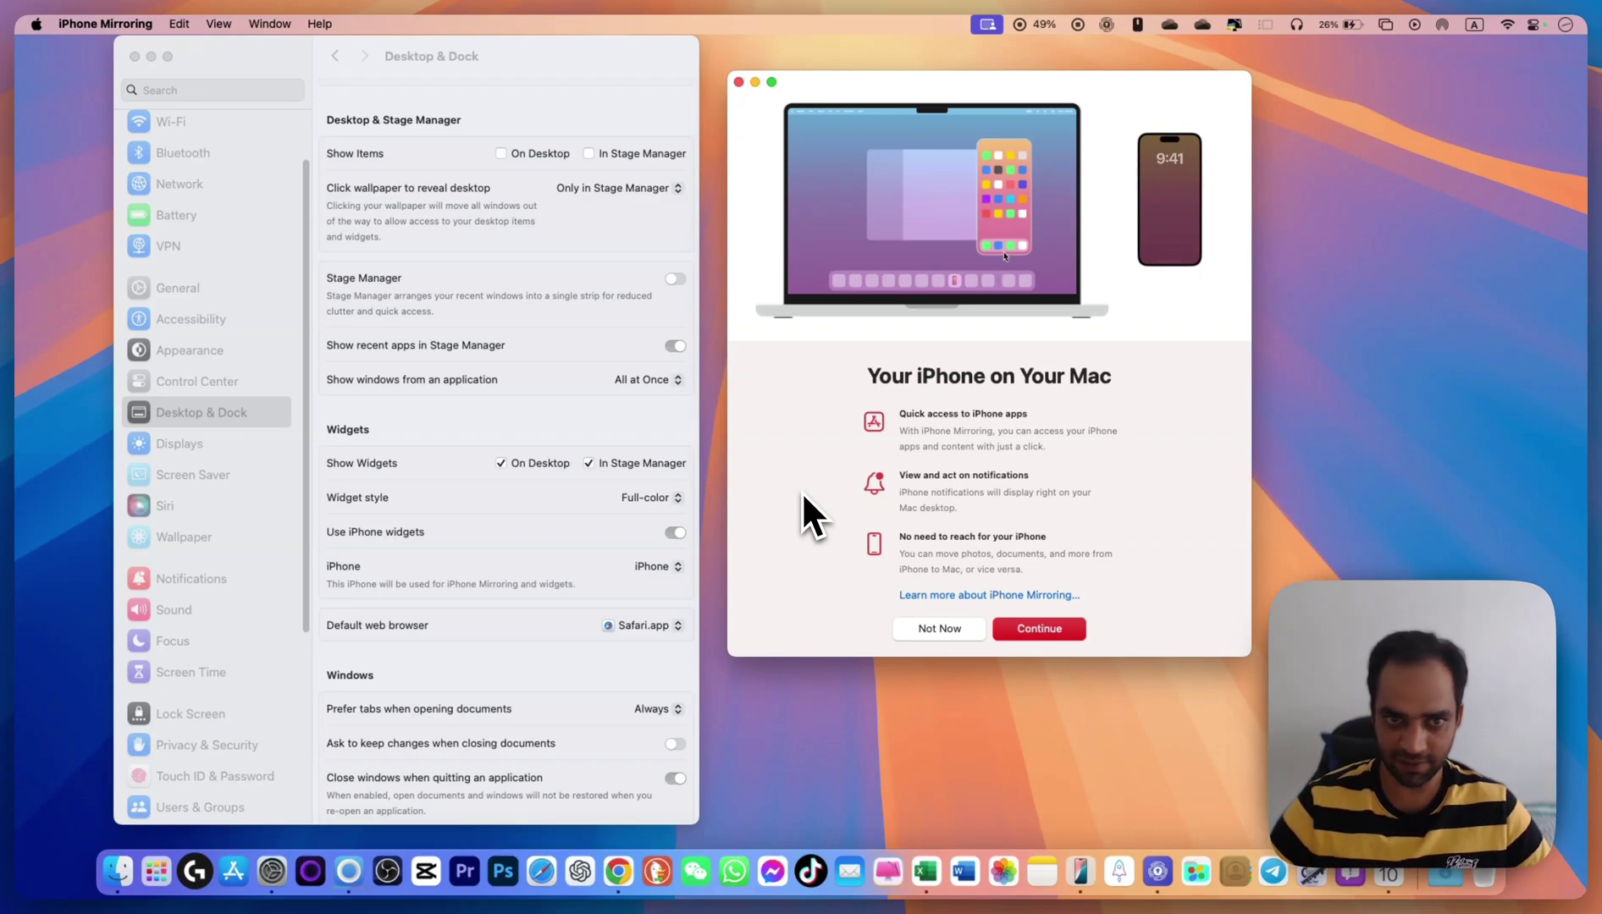
pyautogui.scroll(1, 662, 418)
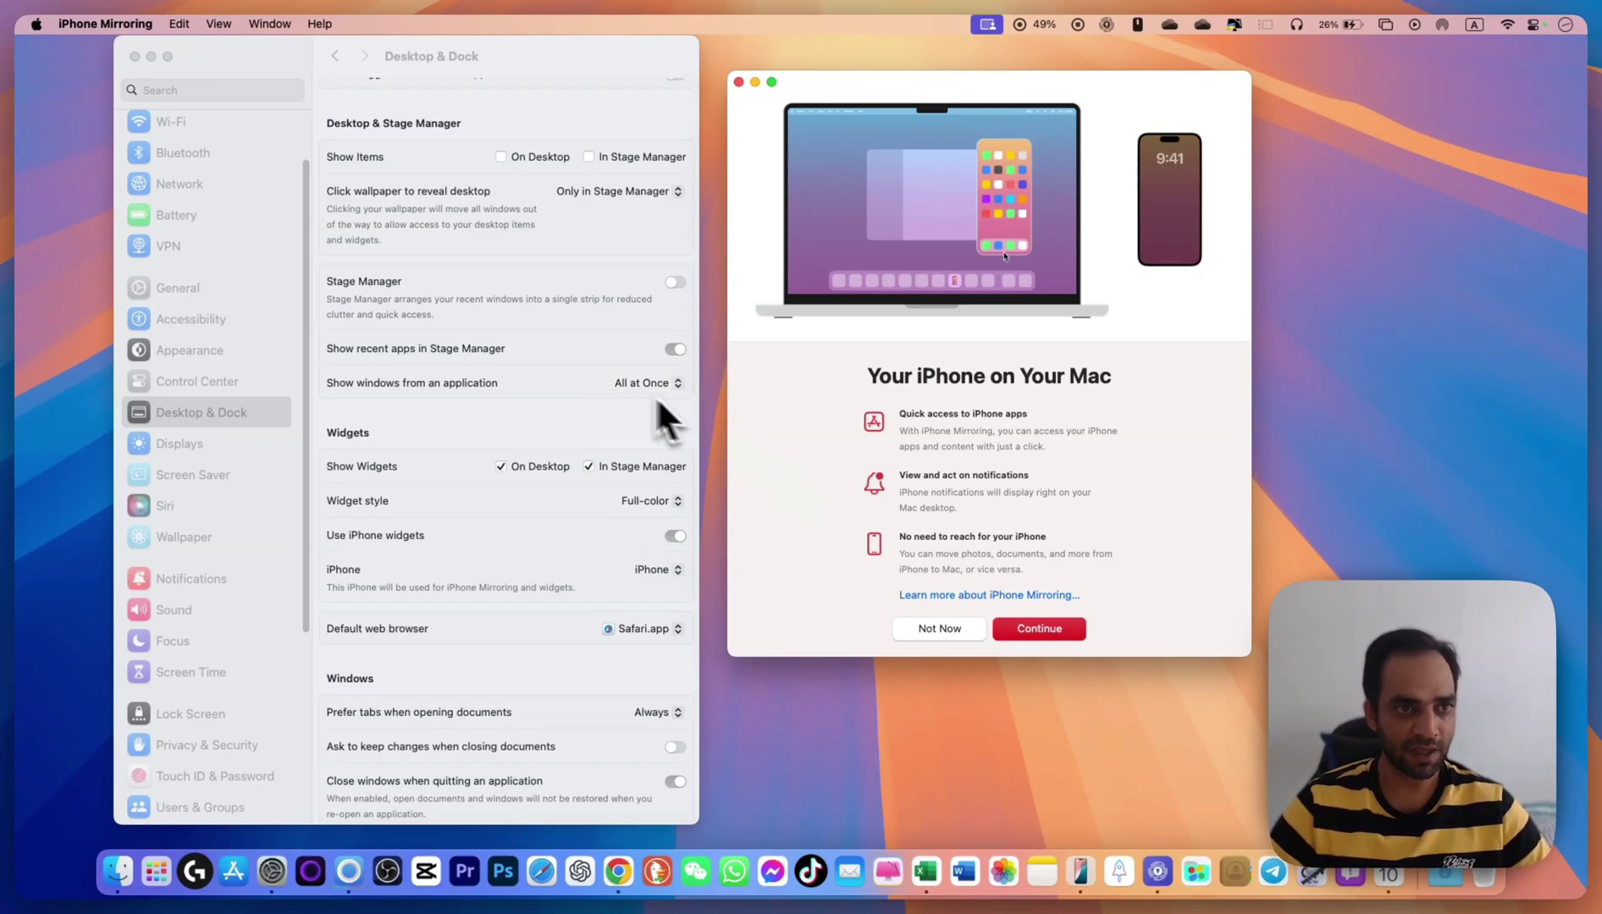
pyautogui.scroll(3, 179, 308)
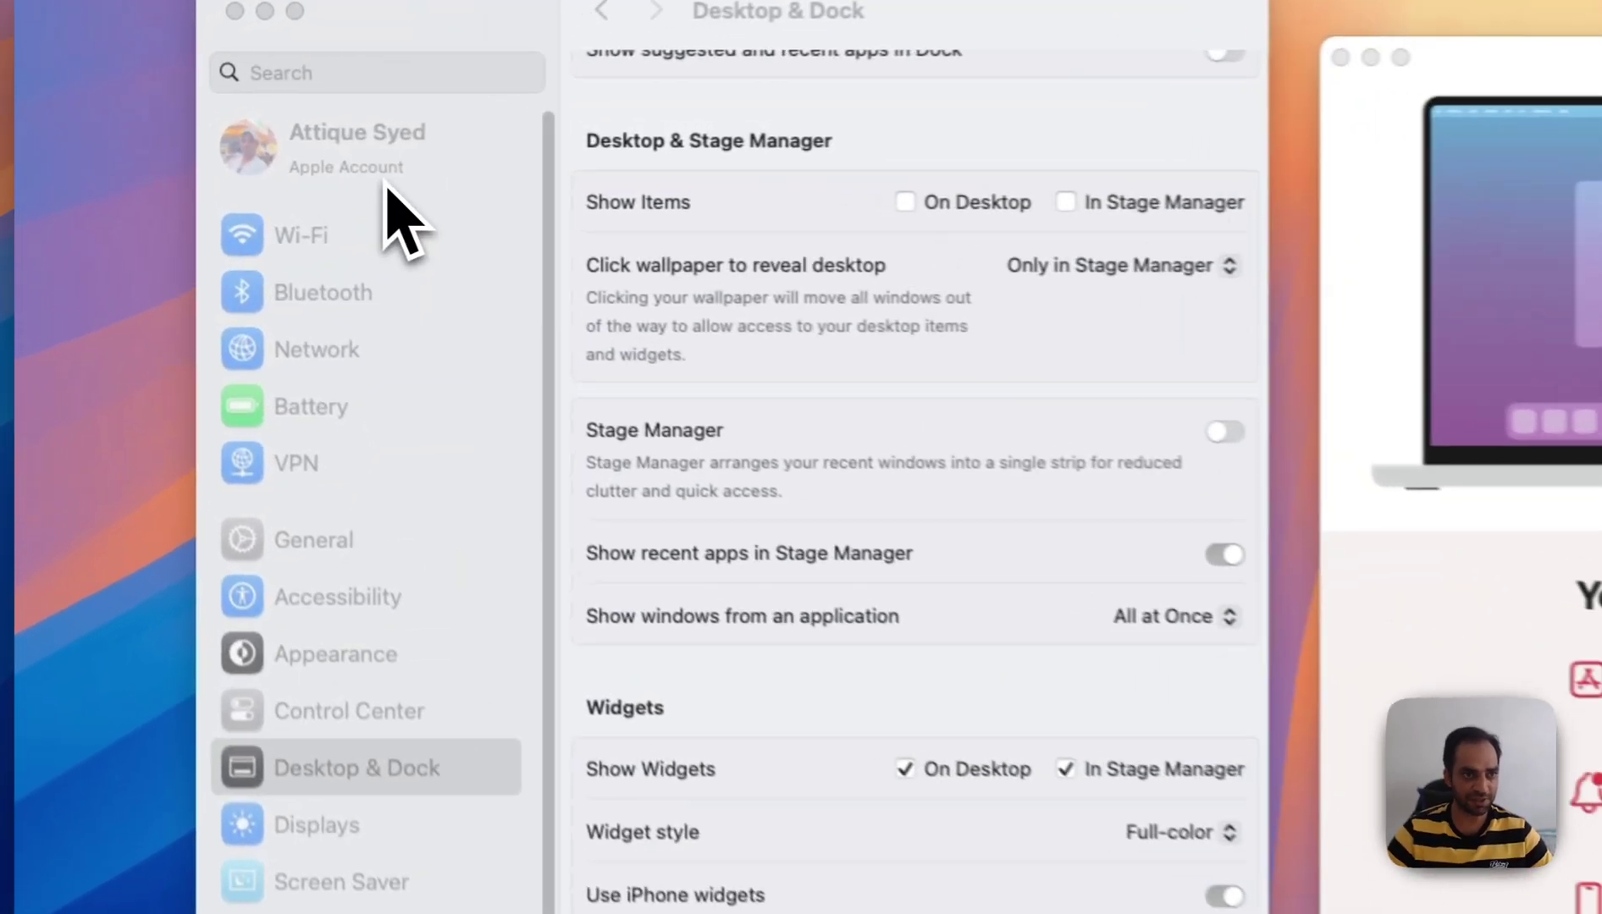
pyautogui.click(216, 139)
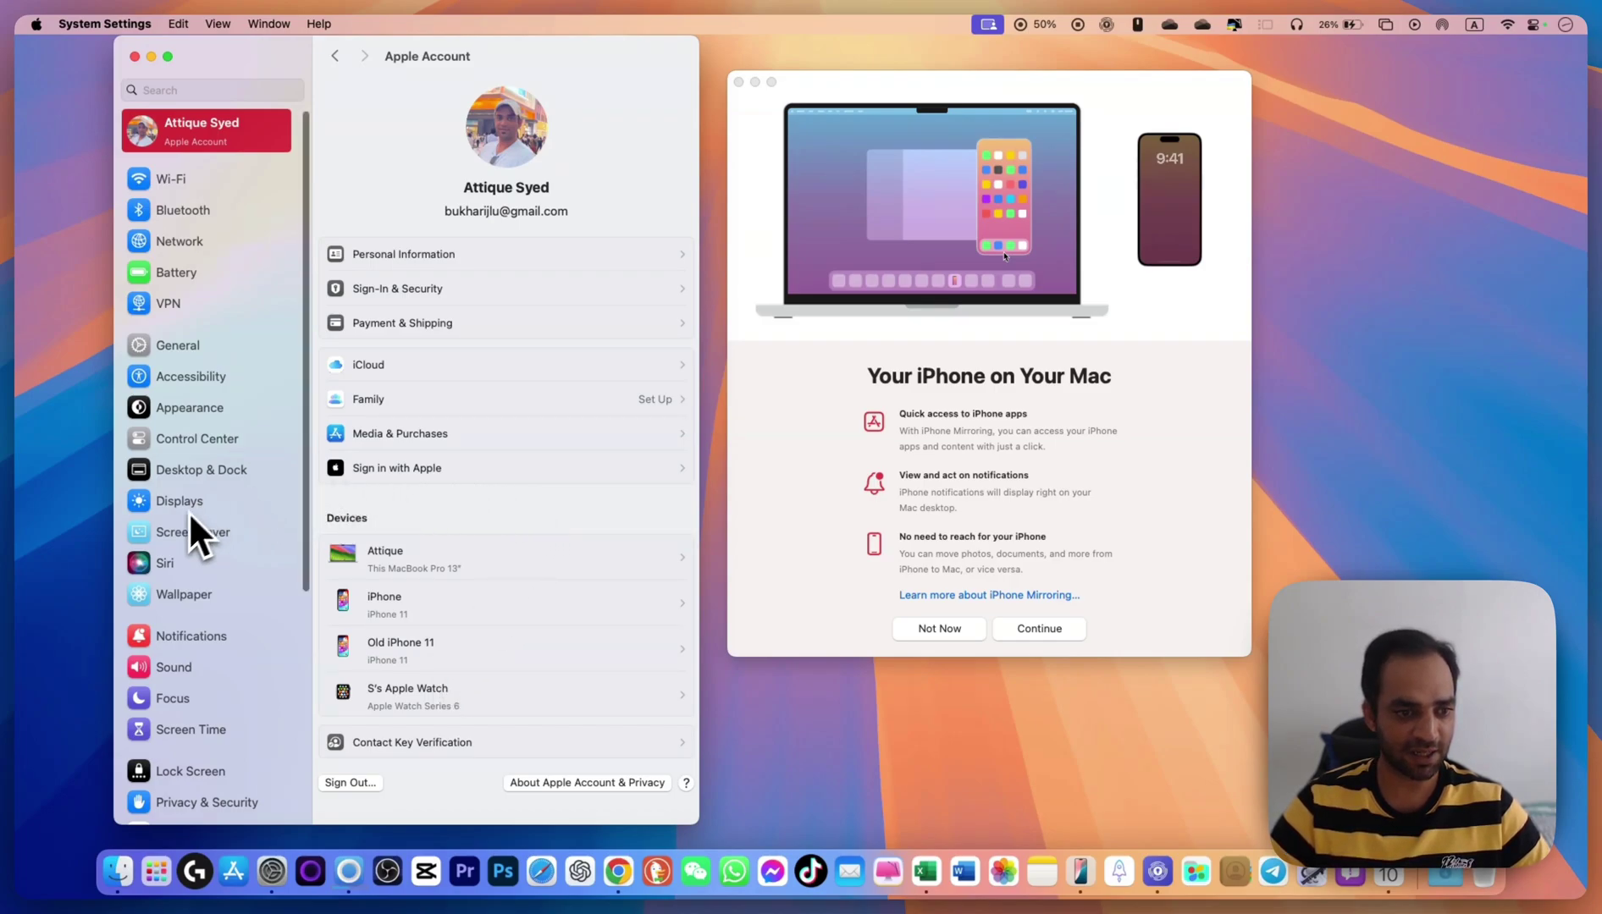
pyautogui.click(201, 469)
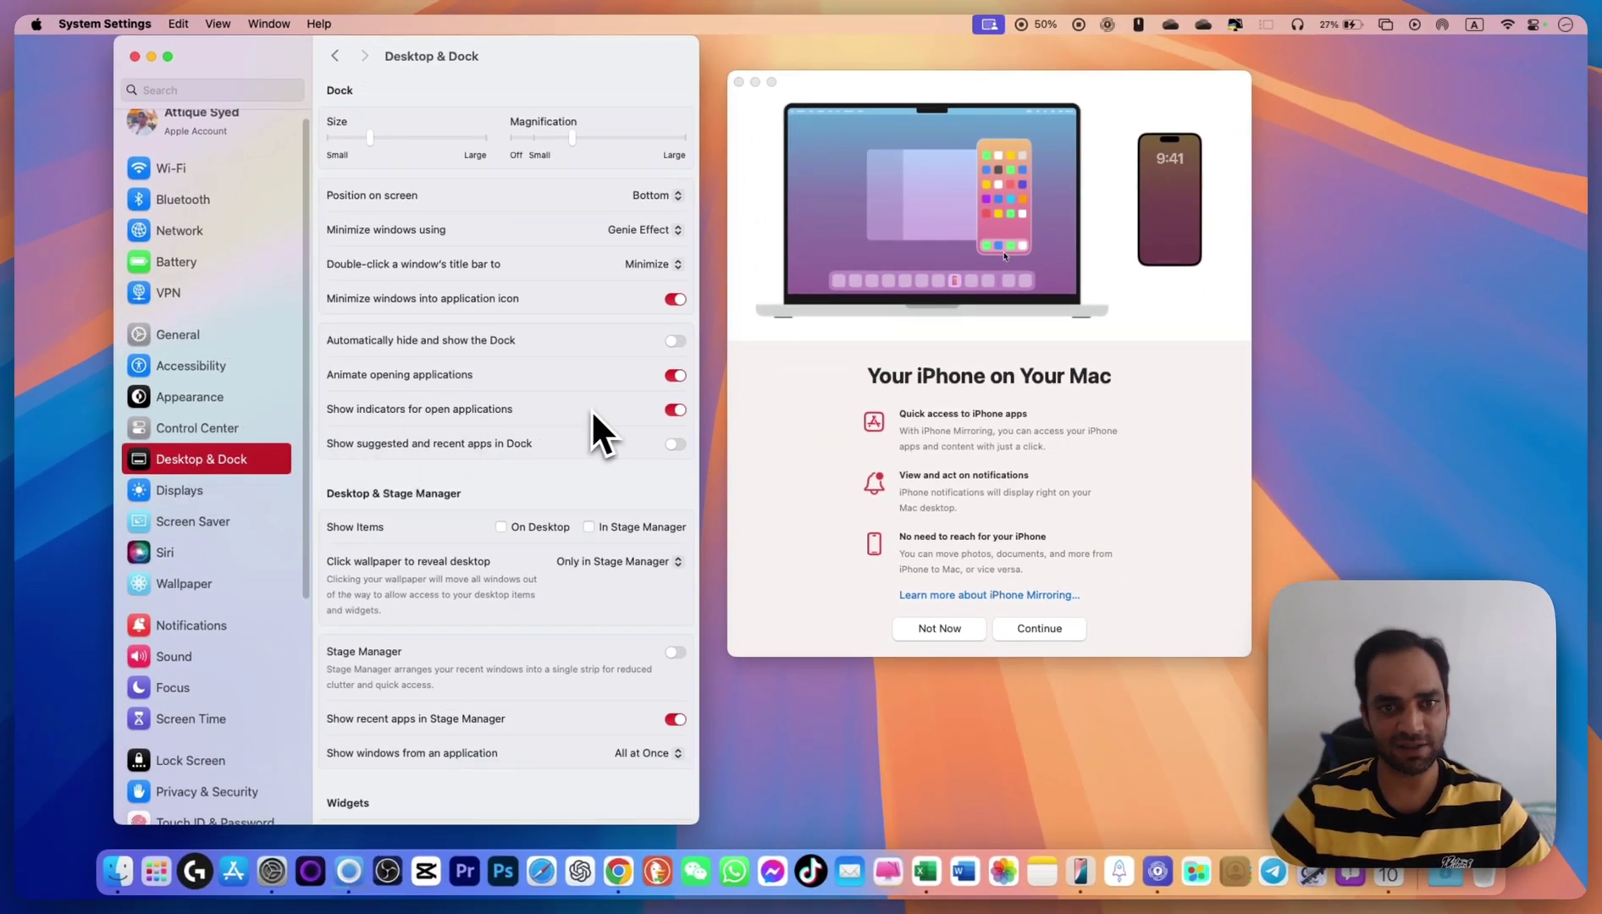
pyautogui.scroll(-6, 632, 440)
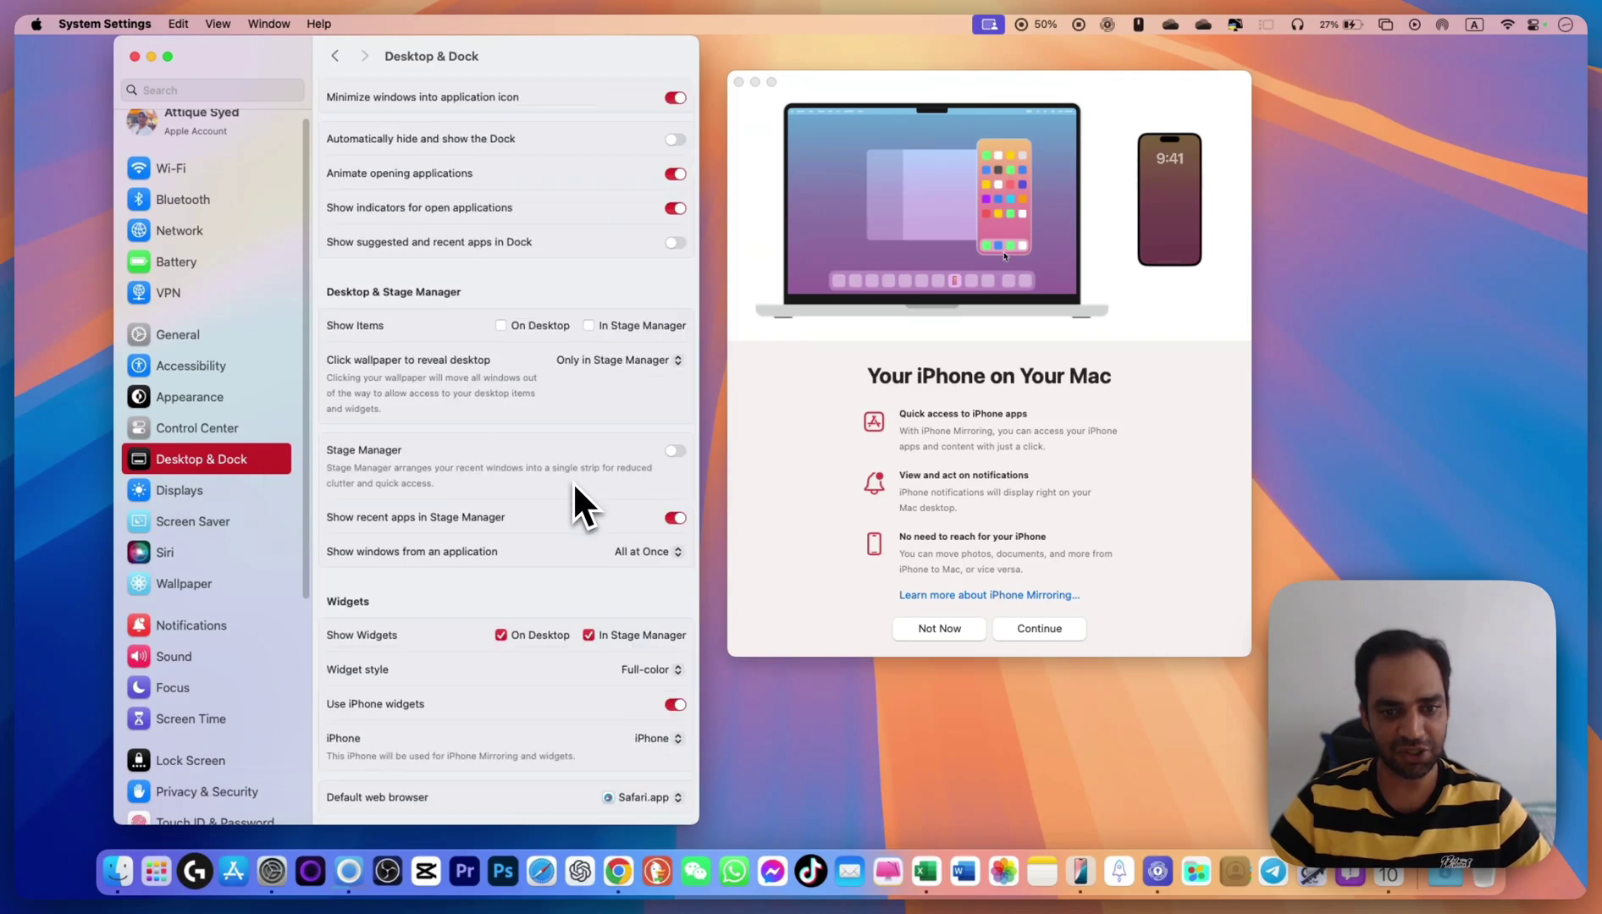
pyautogui.scroll(-2, 576, 487)
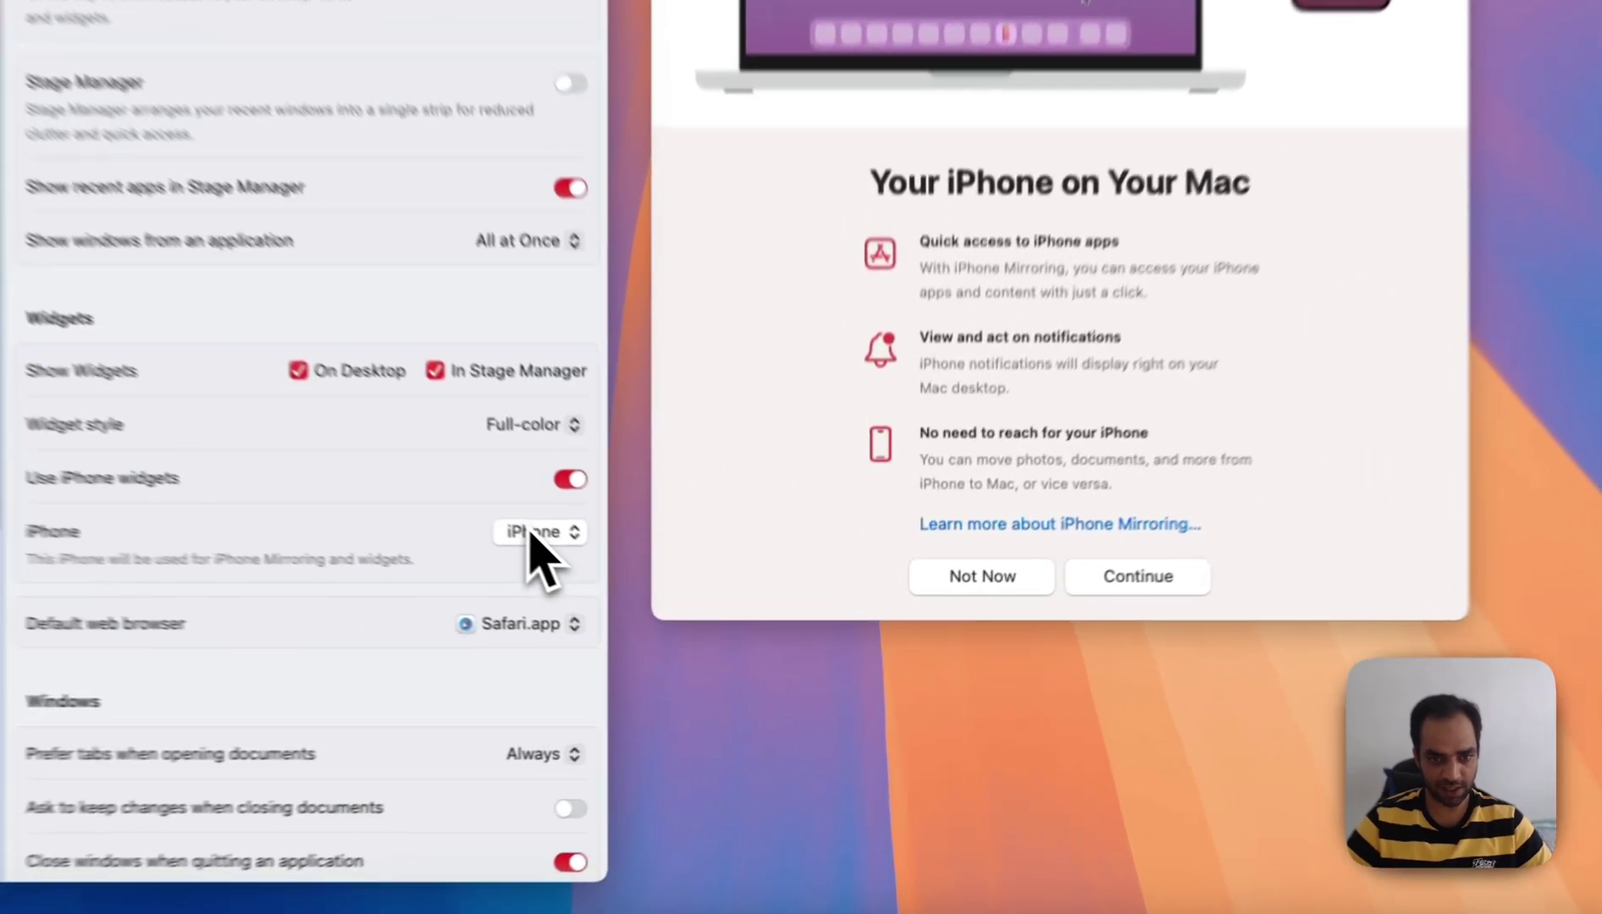
# - Keep iPhone as the device to mirror and continue the iPhone Mirroring setup
pyautogui.click(653, 599)
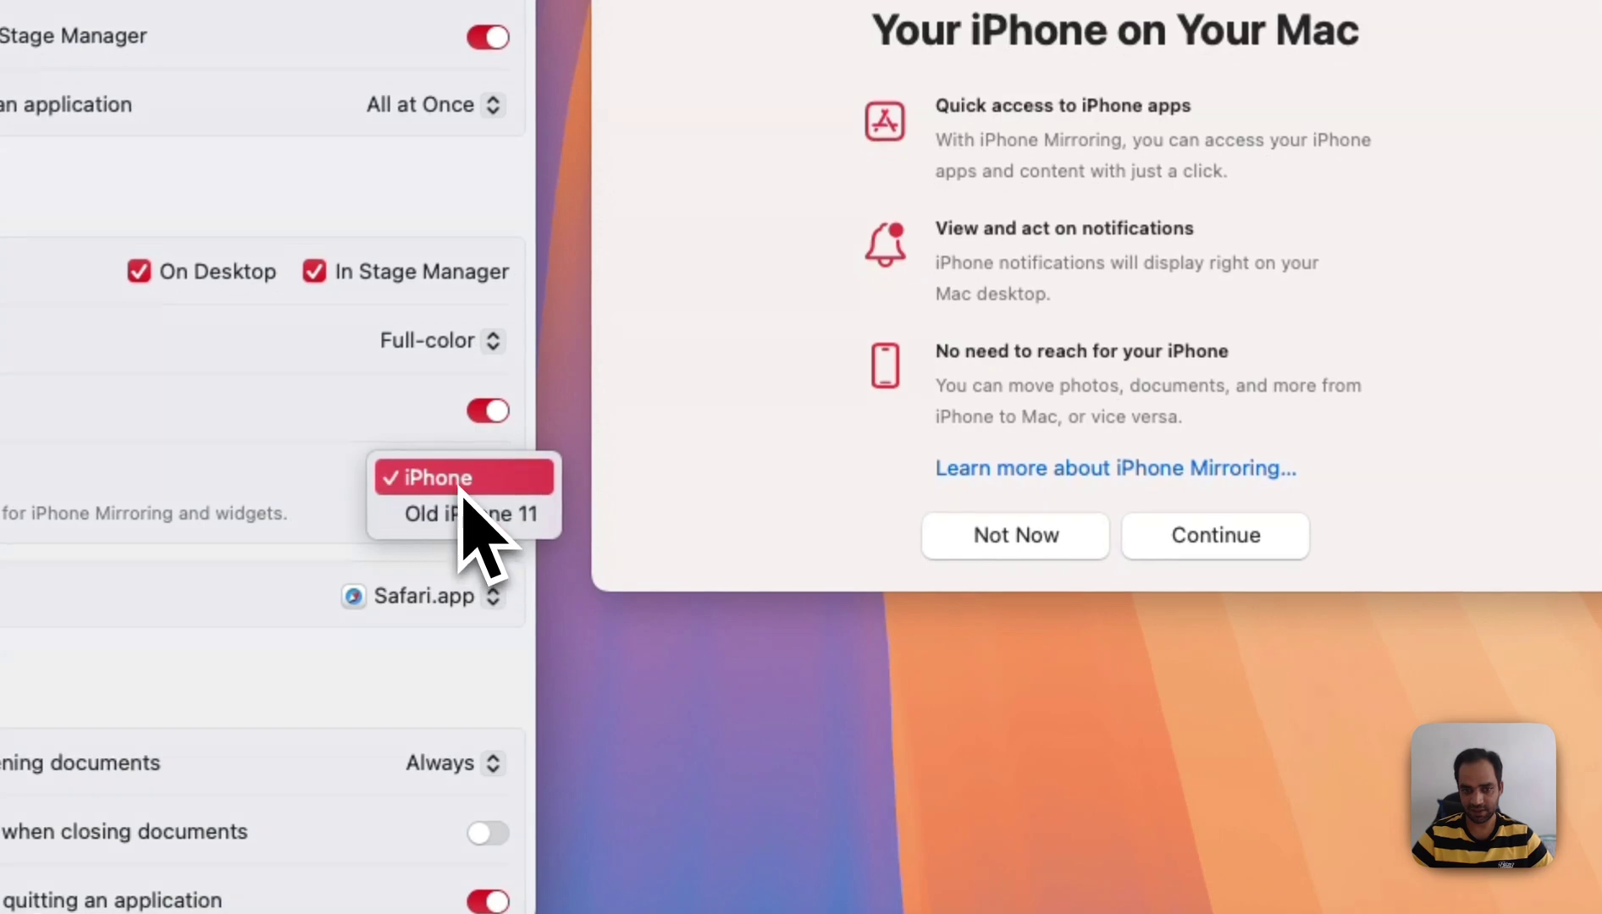
pyautogui.click(460, 489)
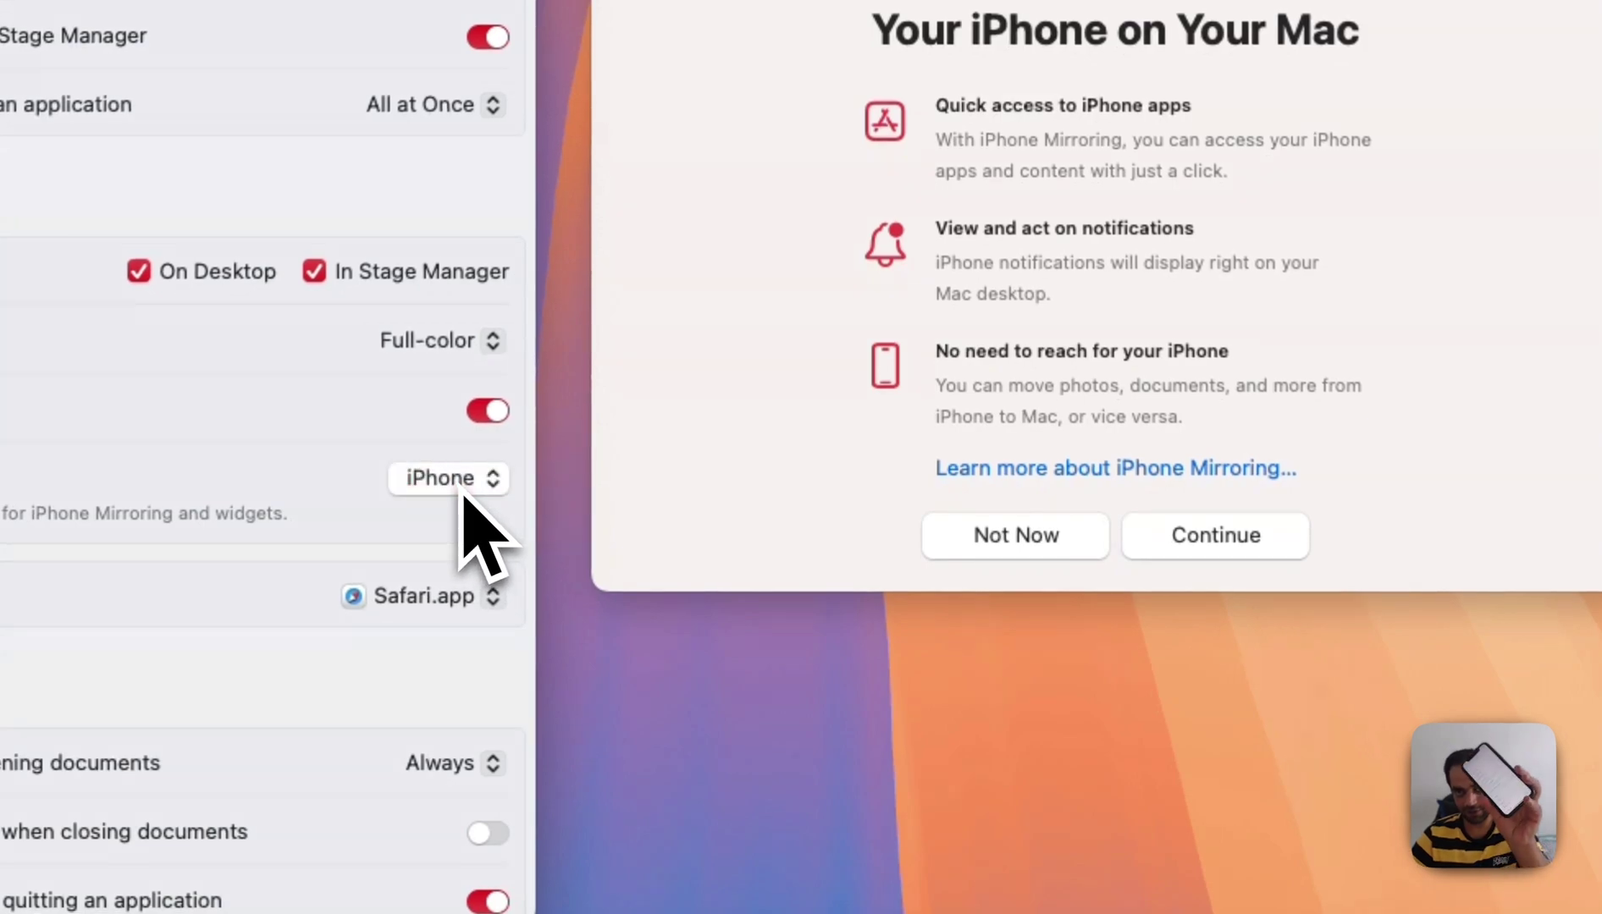
pyautogui.click(1236, 532)
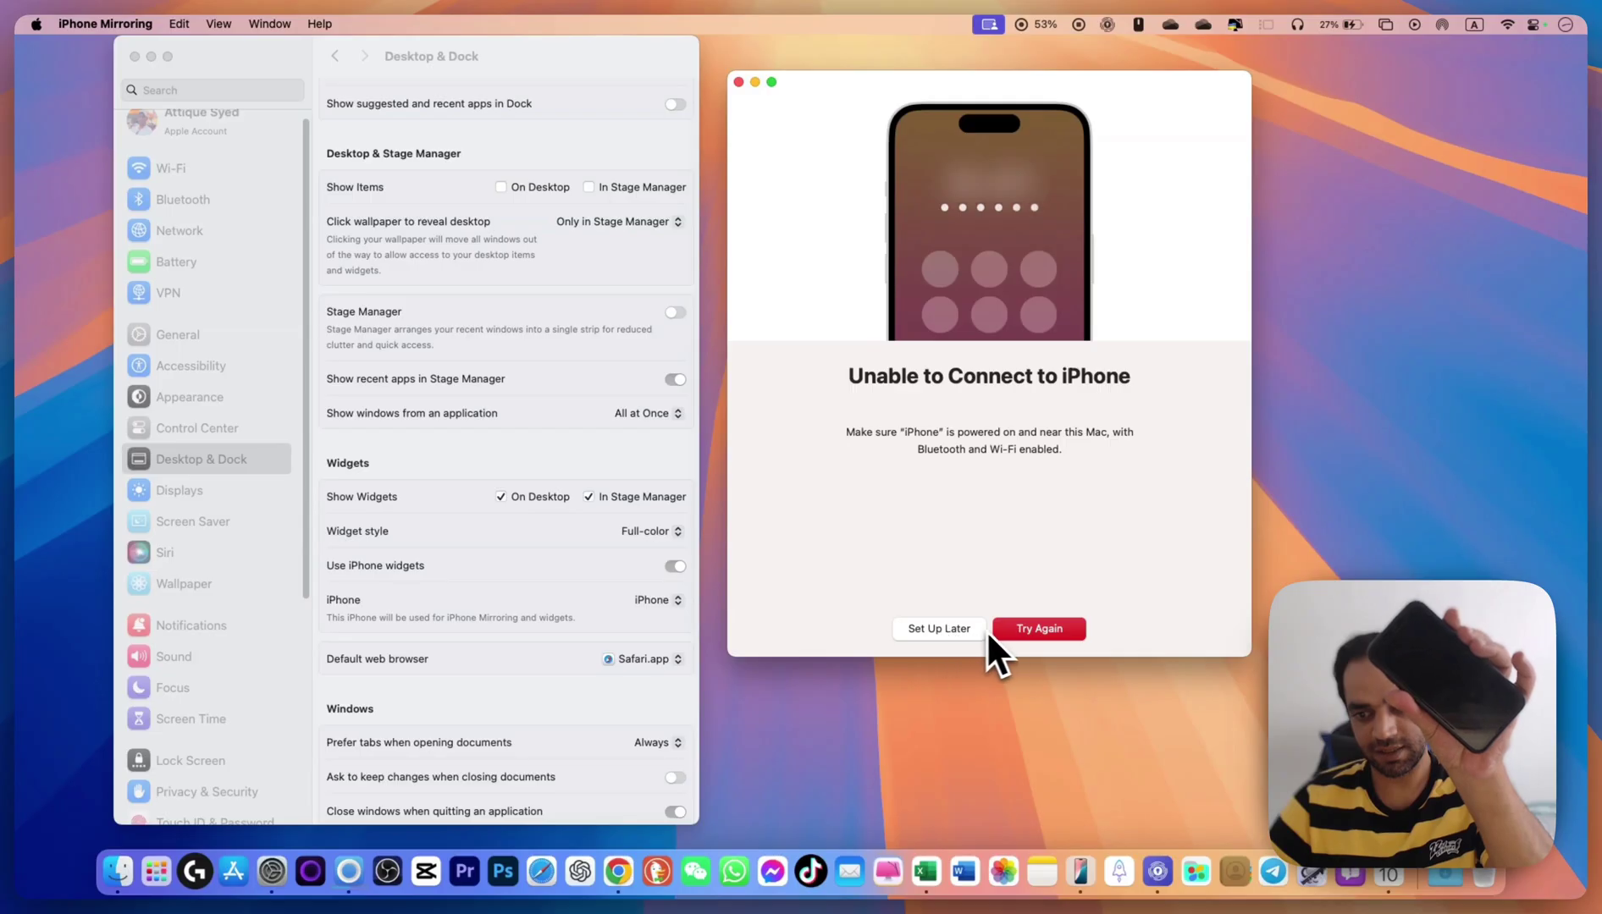
# - Retry the iPhone connection, allow iPhone notifications on the Mac, and finish setup with Get Started
pyautogui.click(473, 670)
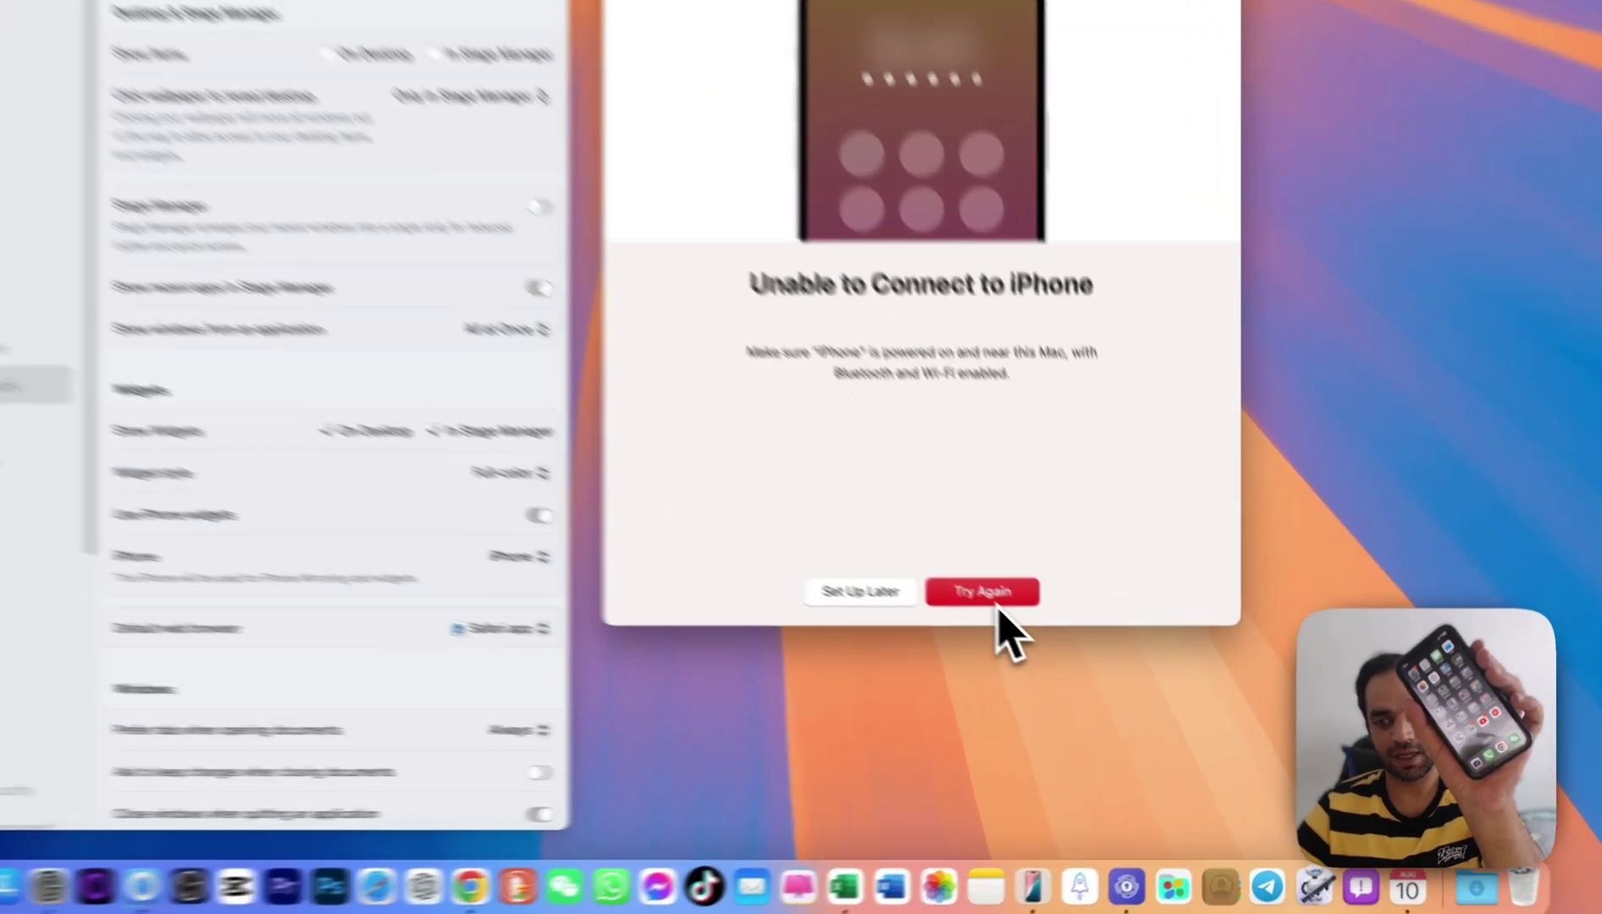
pyautogui.click(1032, 623)
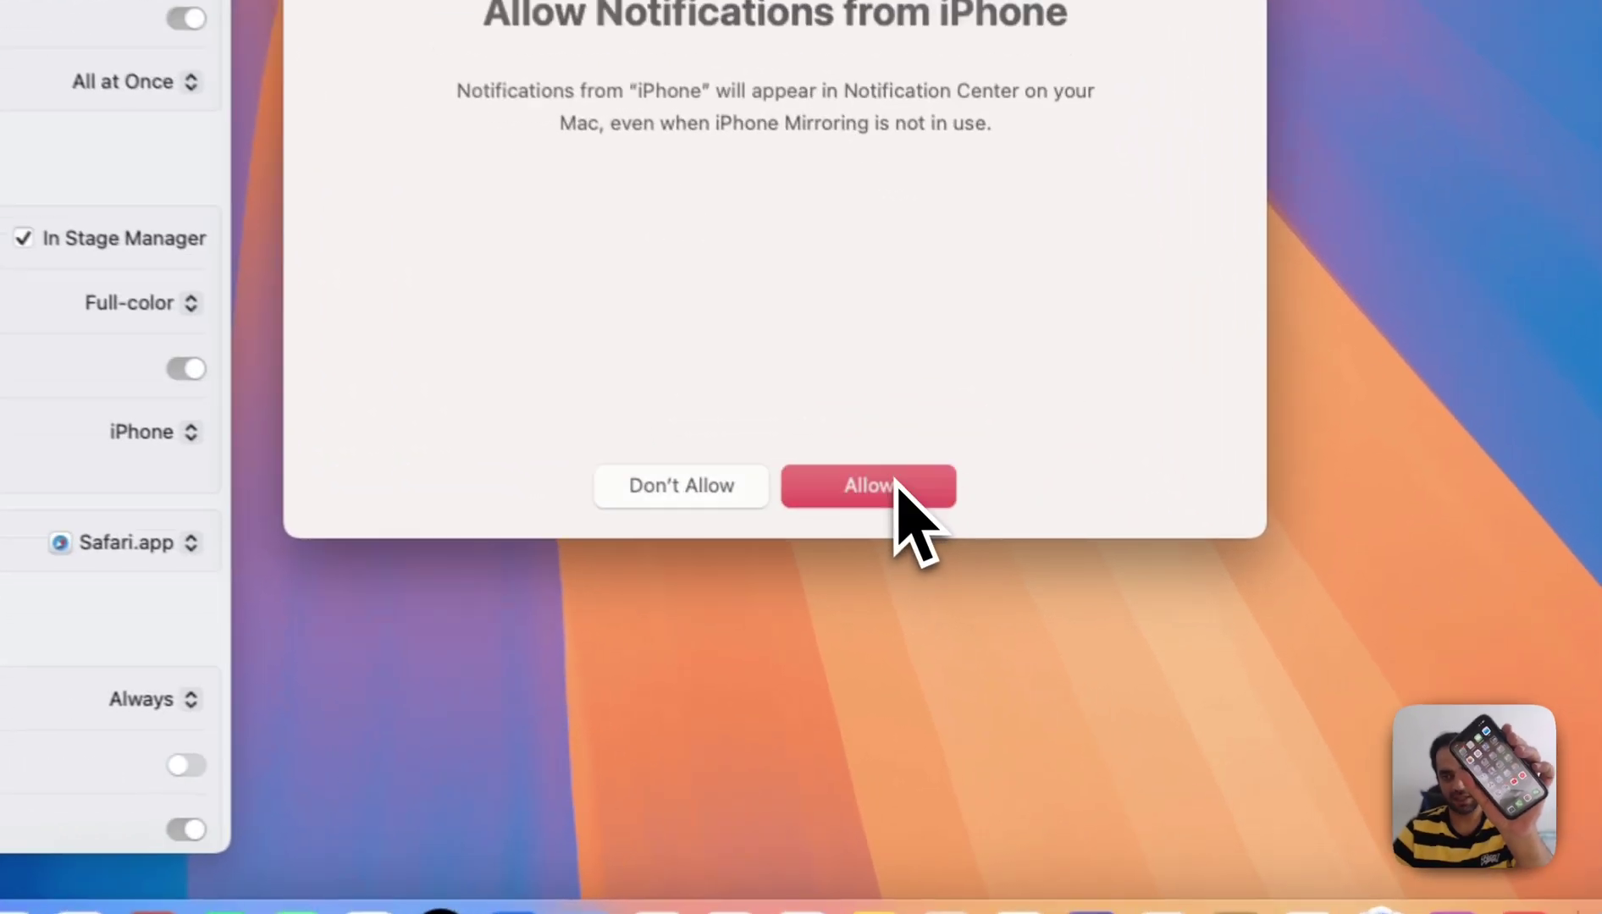
pyautogui.click(868, 486)
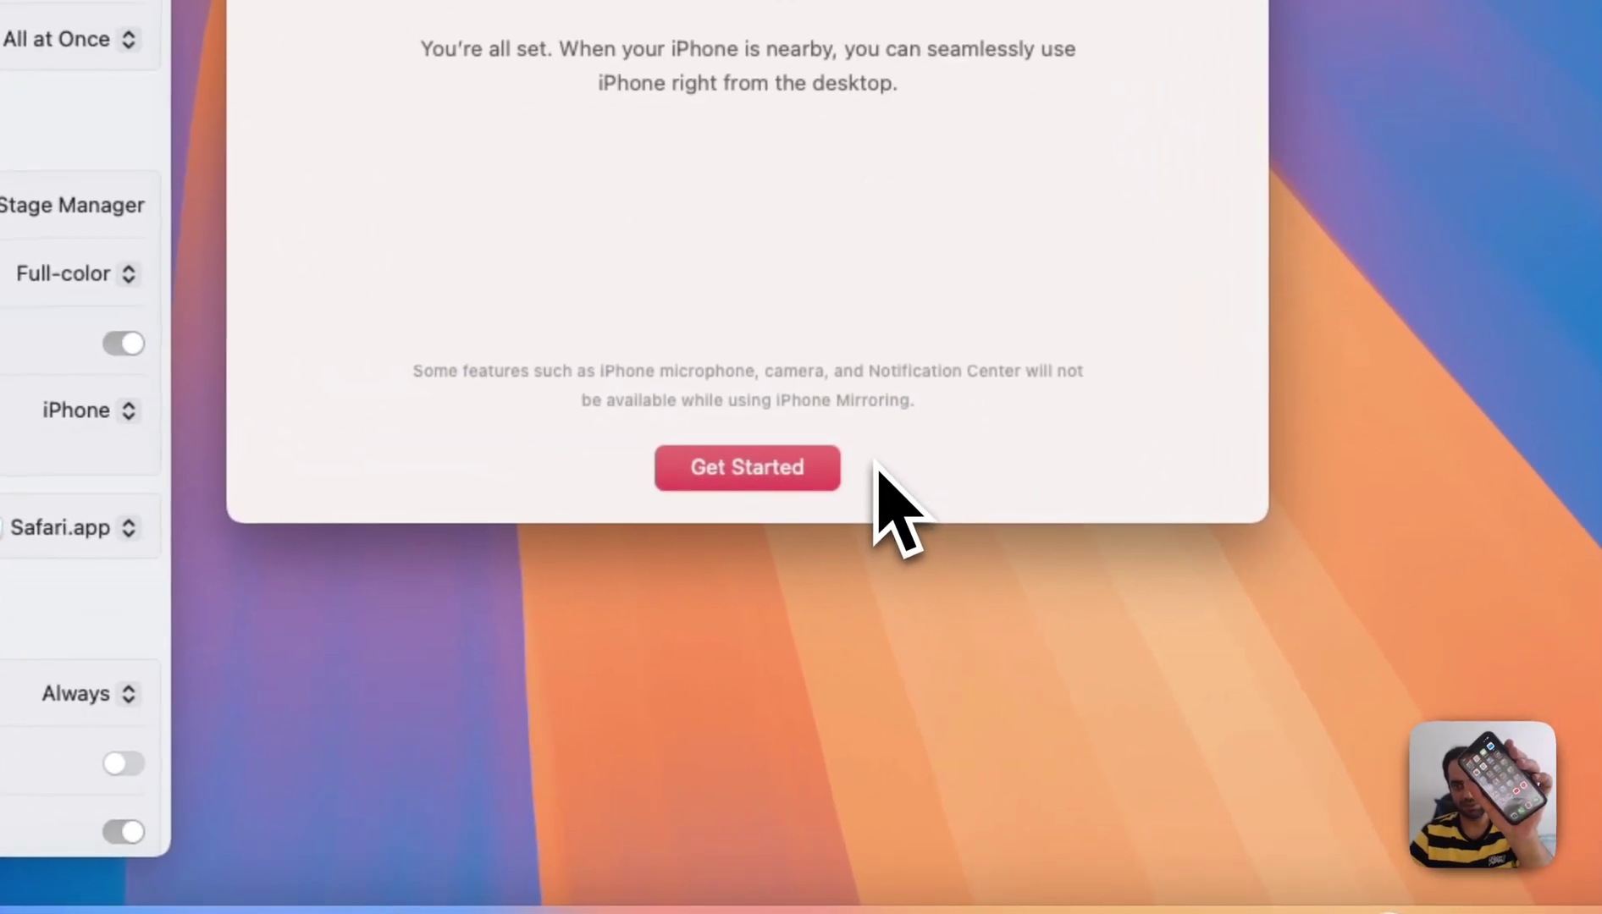
pyautogui.click(744, 467)
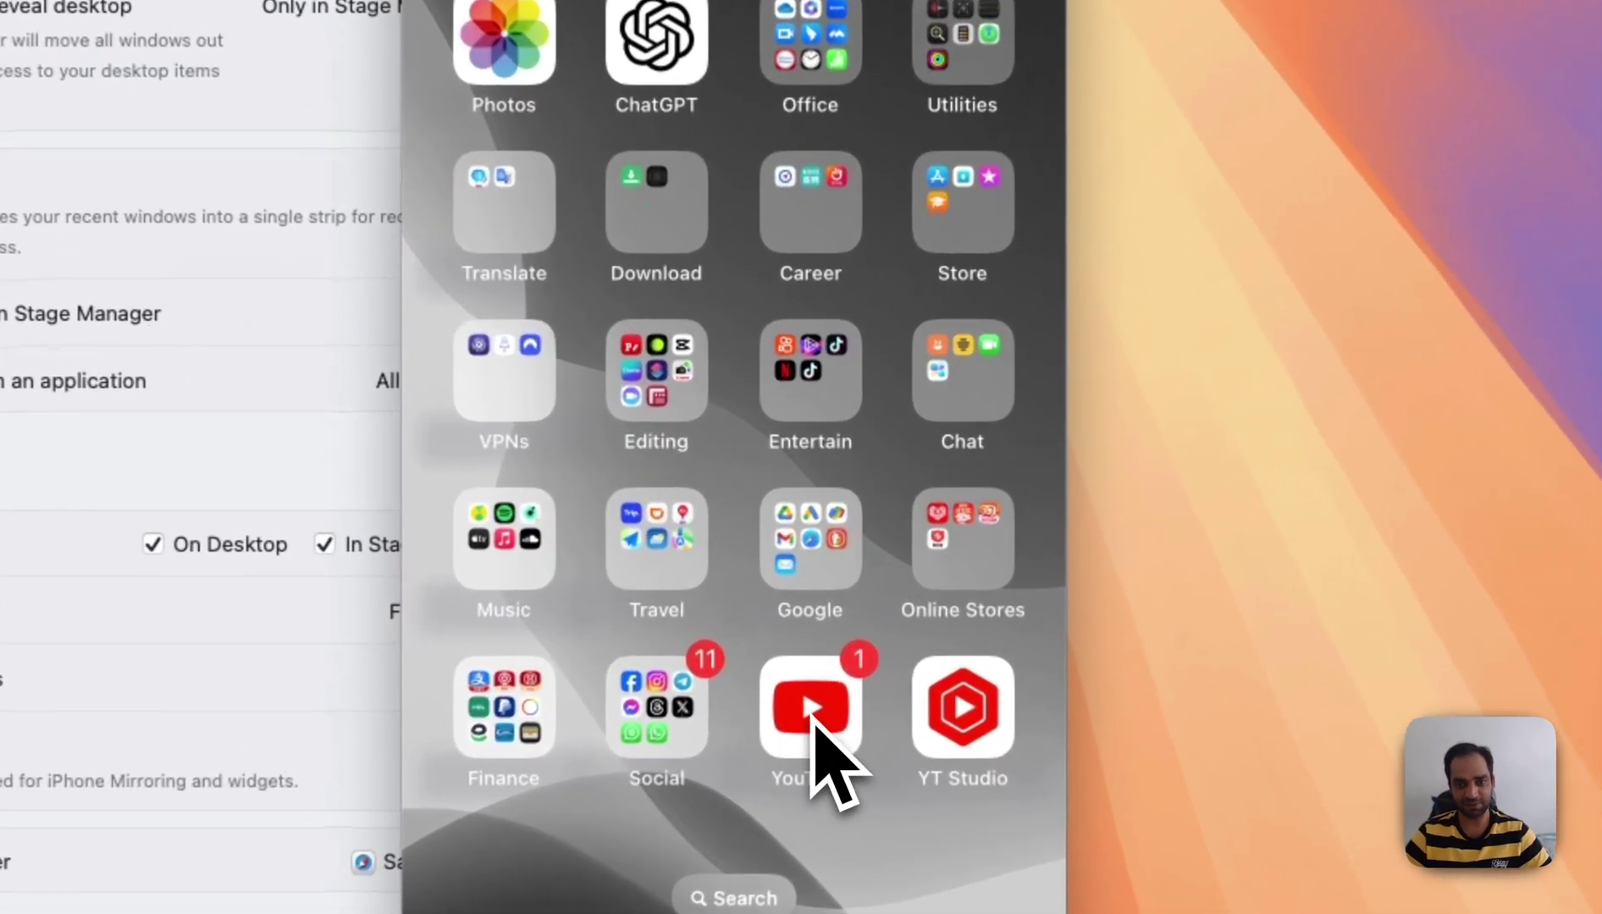
# - Launch YouTube on the mirrored iPhone, then use Cmd+1 Home, Cmd+2 App Switcher, Cmd+1, Cmd+3 Search
pyautogui.click(838, 584)
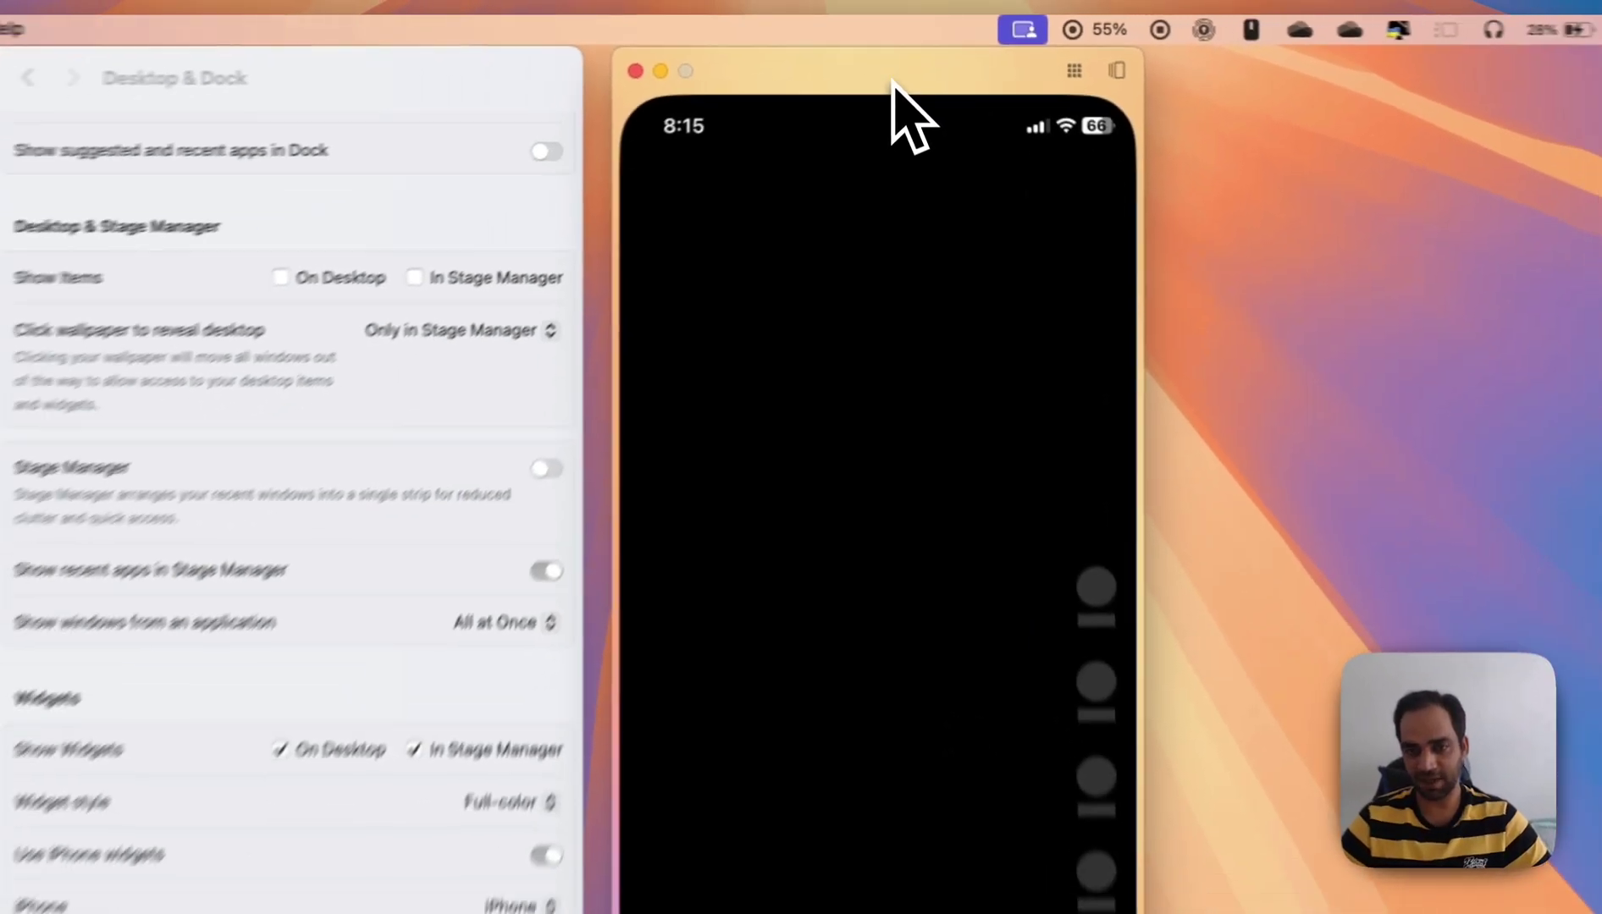
pyautogui.press('super+1')
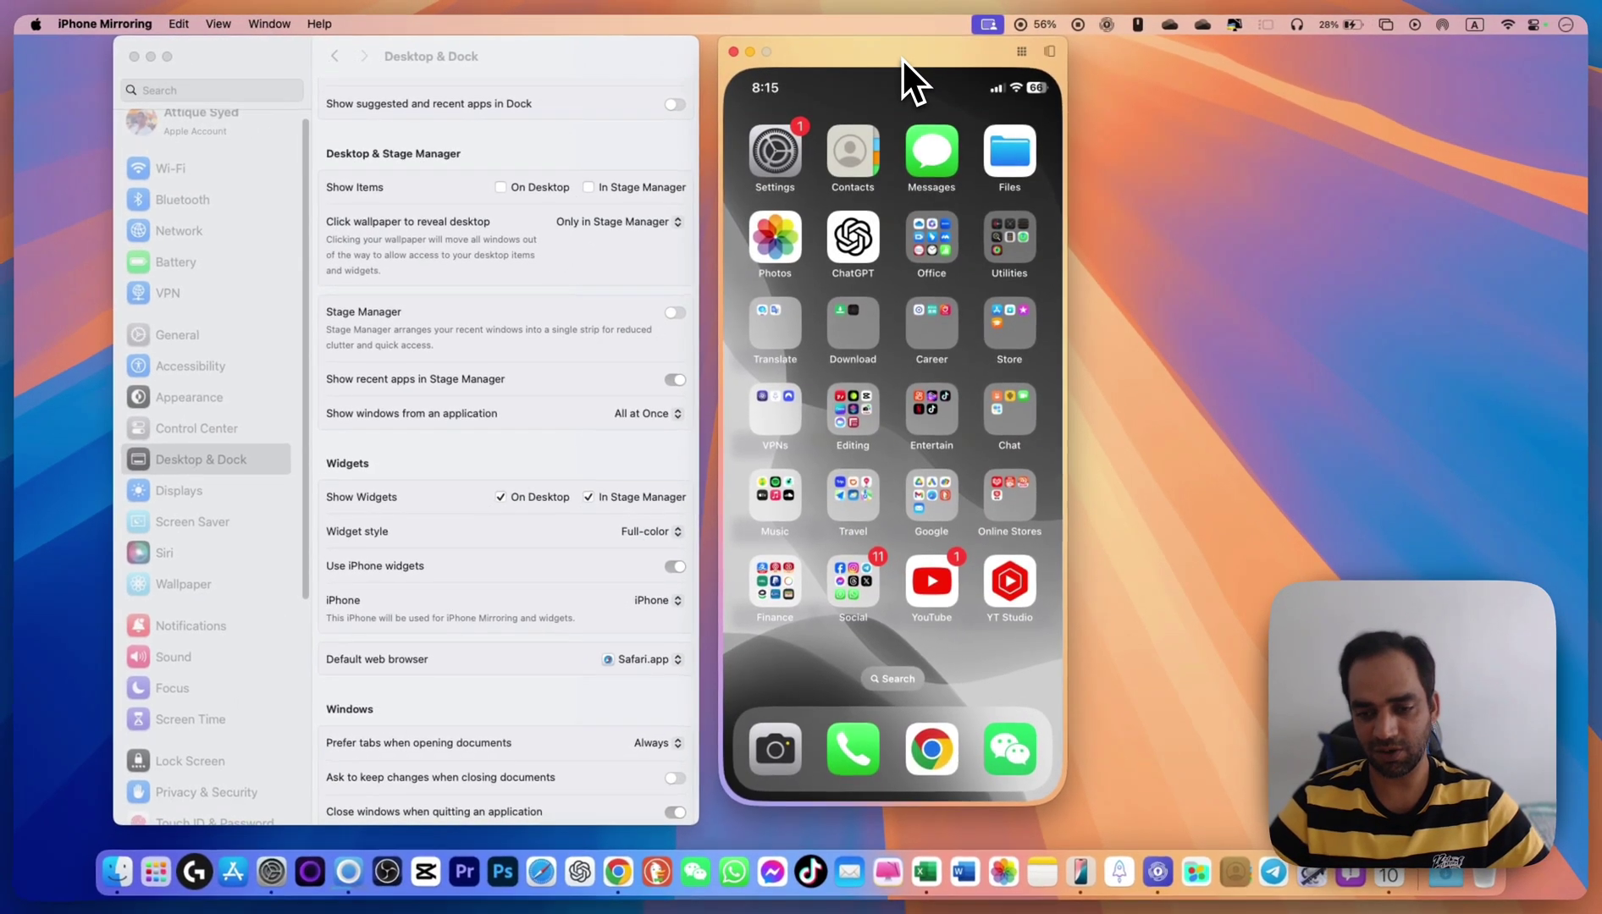
pyautogui.press('super+2')
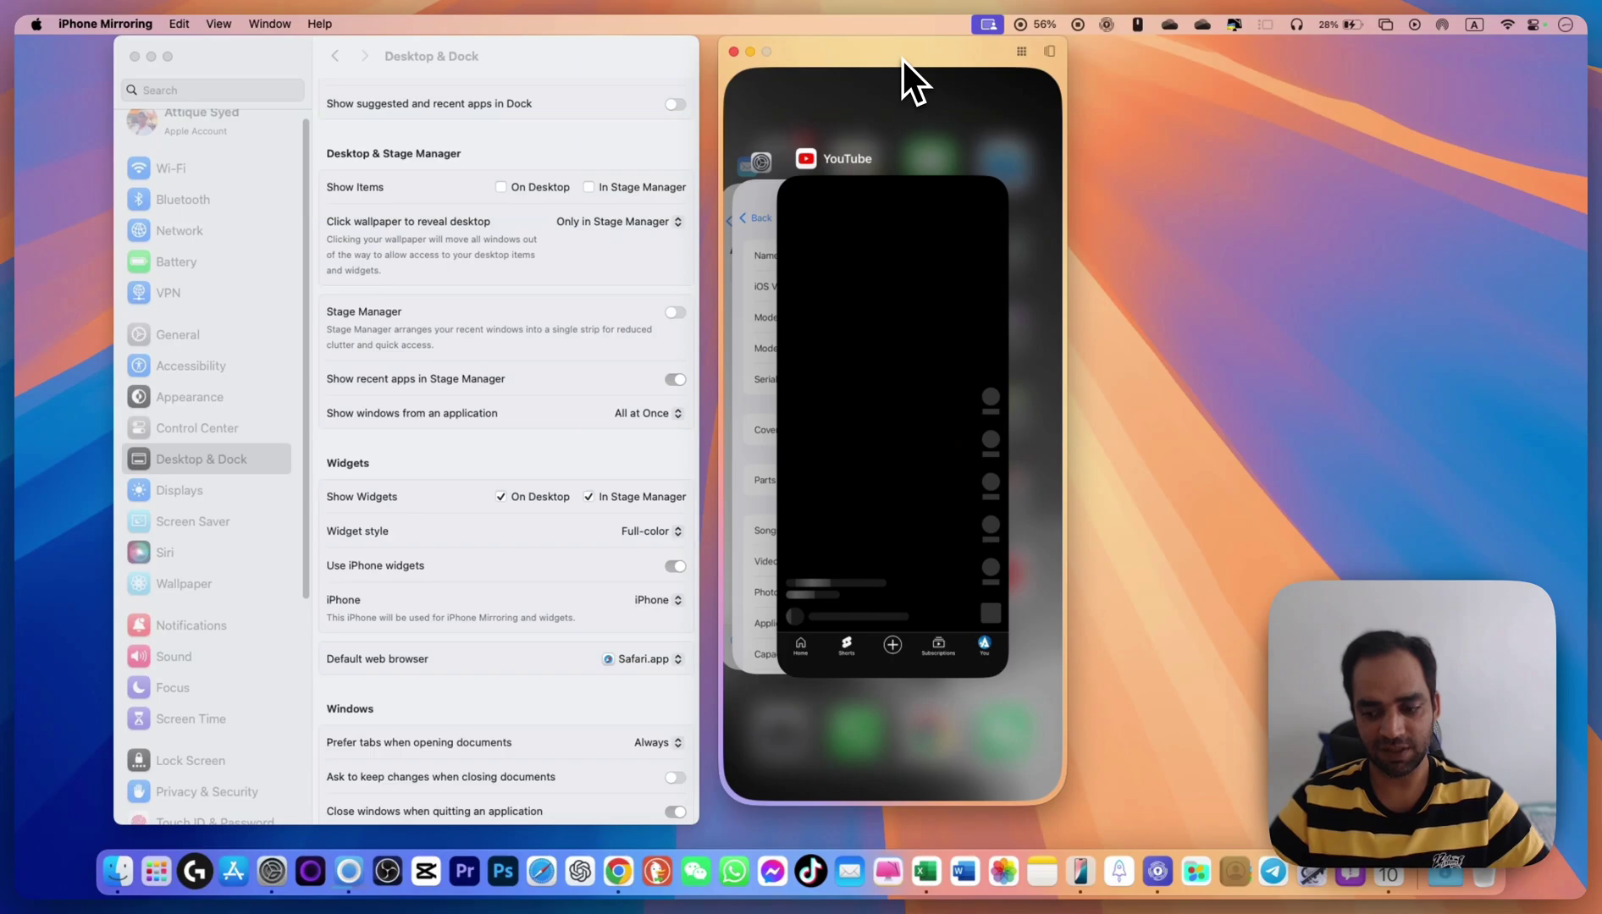
pyautogui.press('super+1')
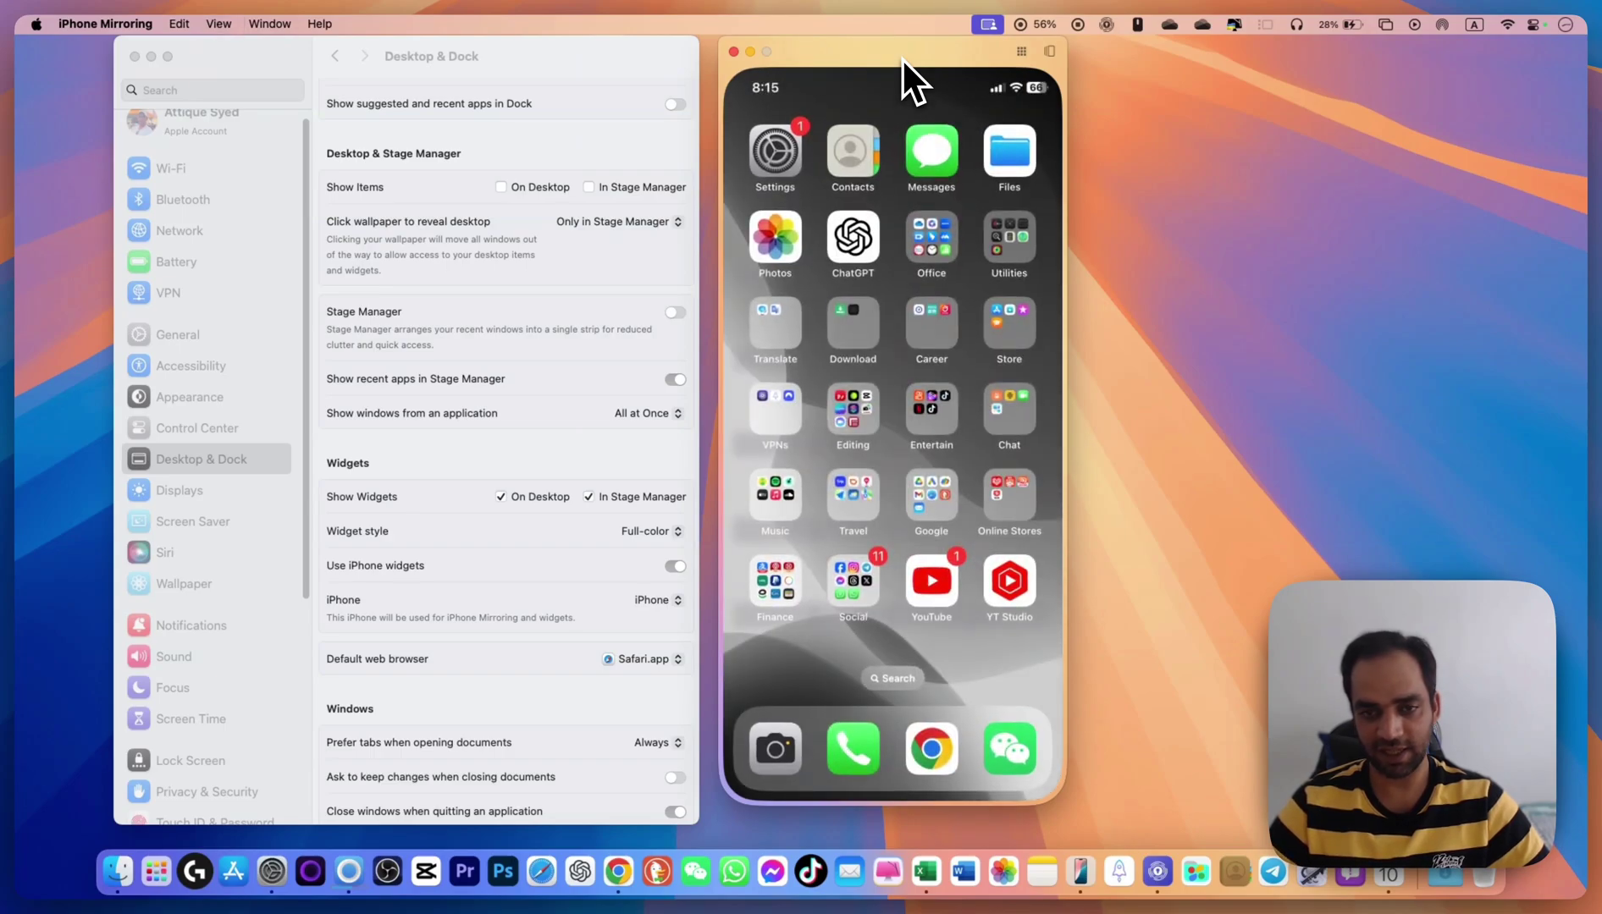
pyautogui.press('super+3')
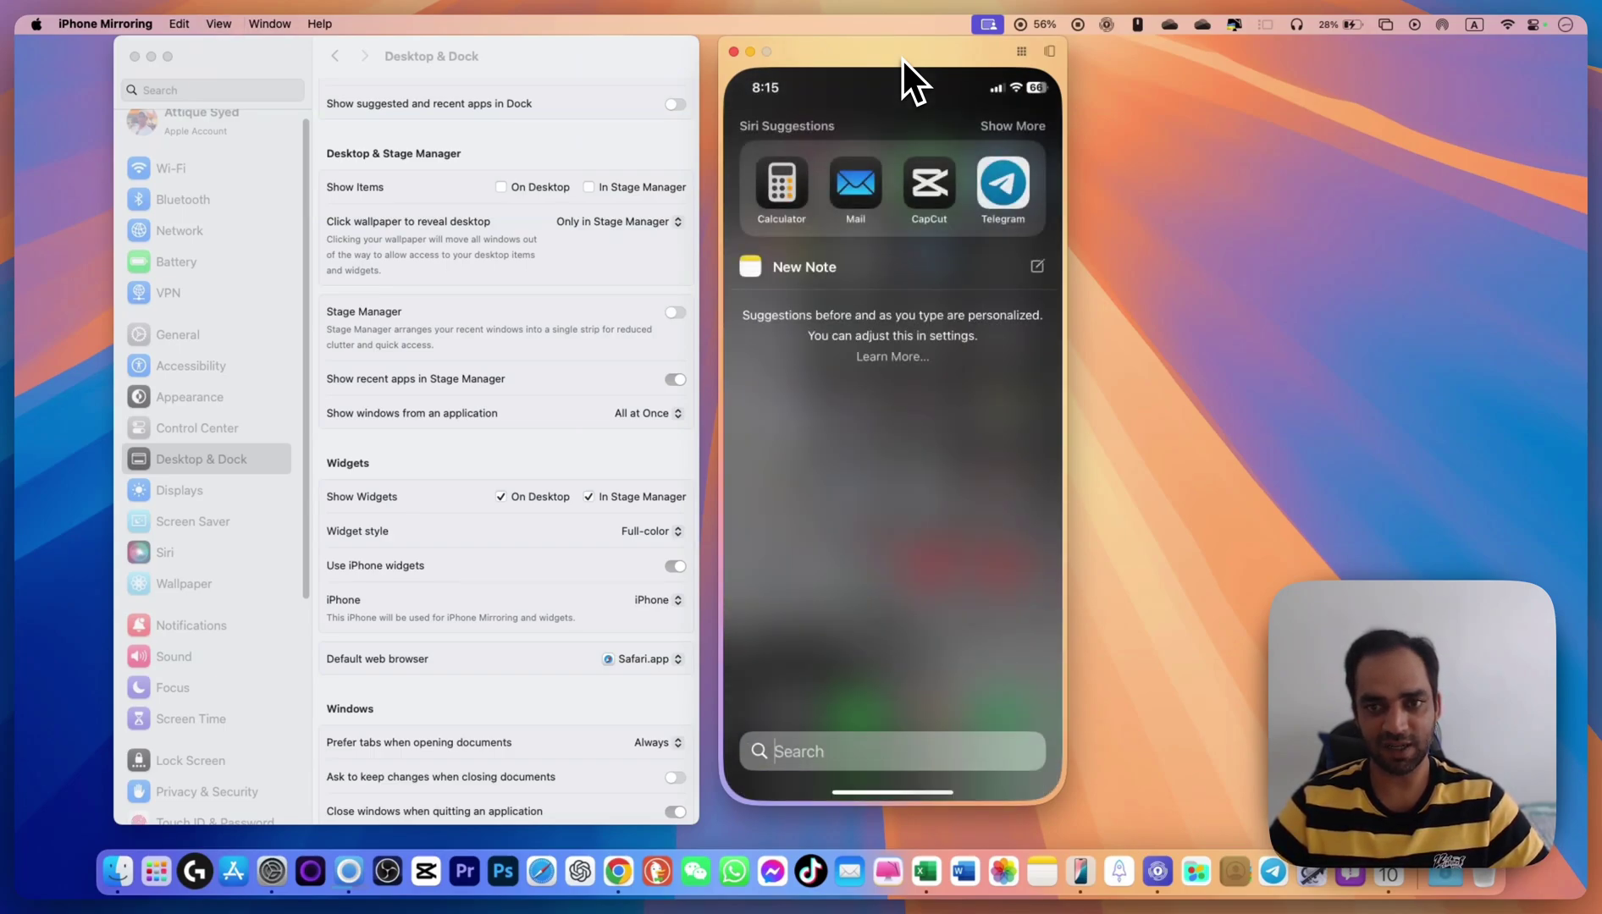